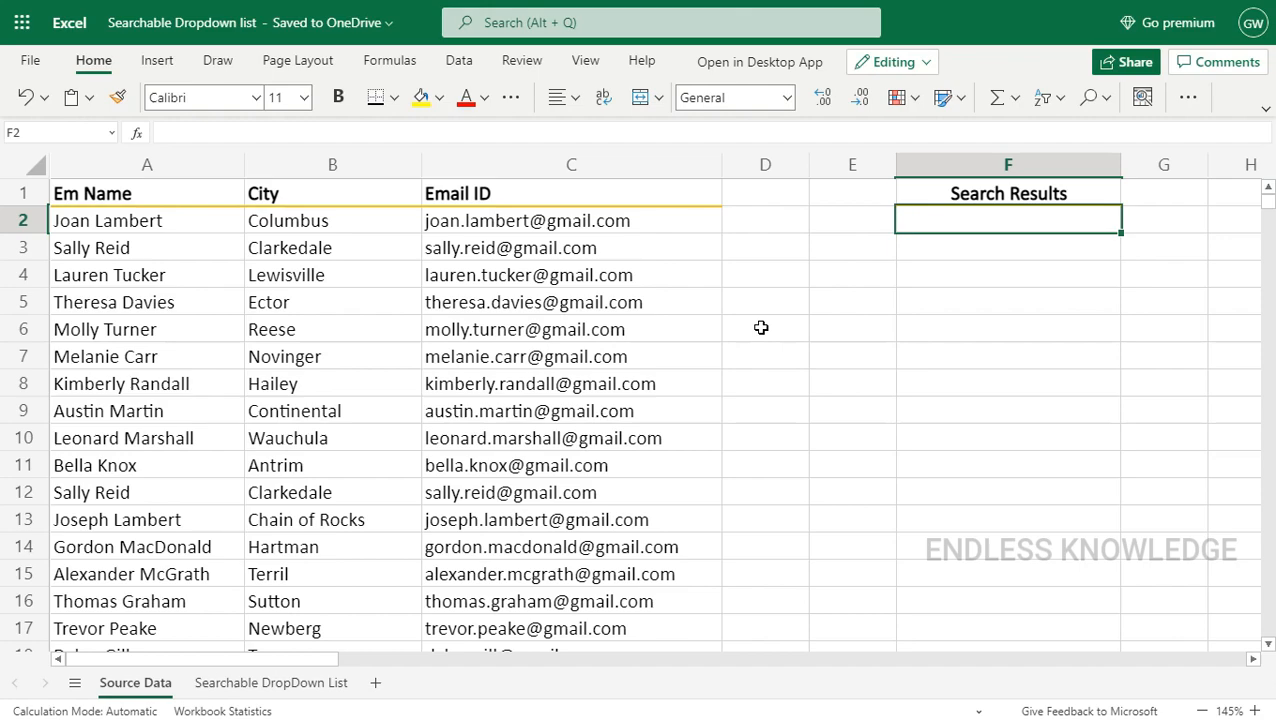
Add a list data validation to cell D4 with source =$A$2:$A$11 and open its in-cell dropdown.
{"action": "left_click", "coordinate": [771, 274]}
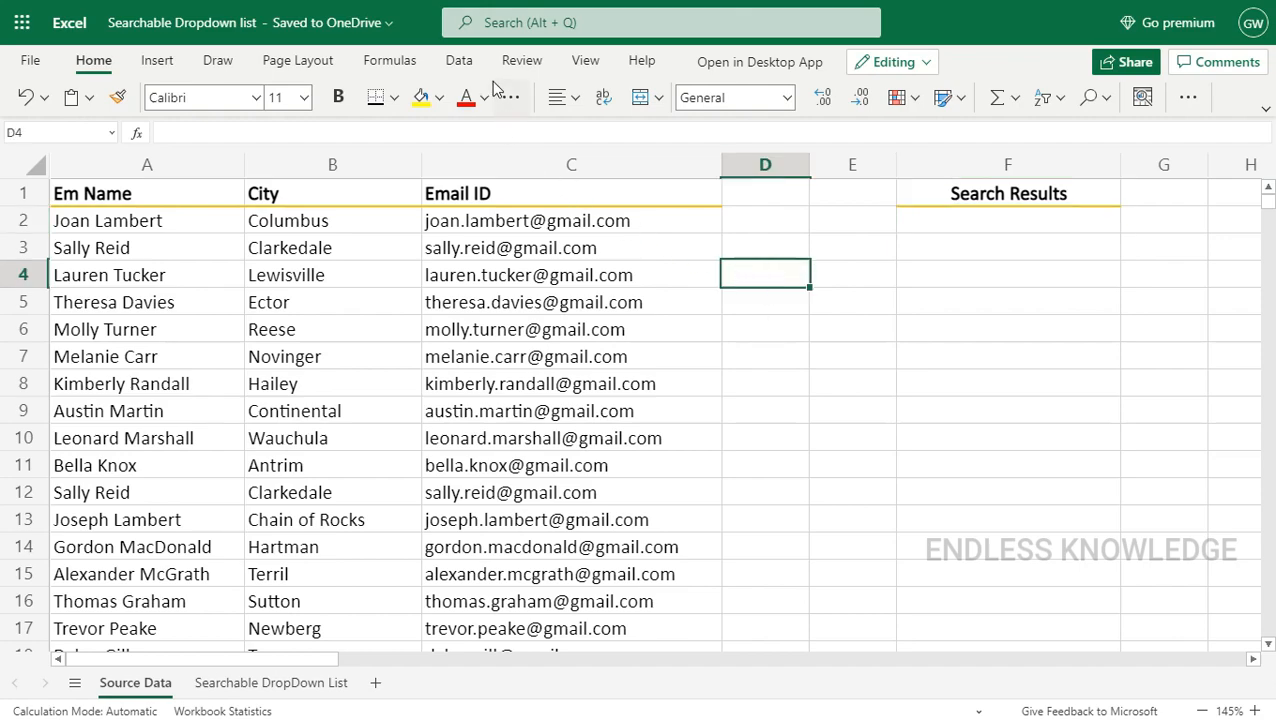
{"action": "left_click", "coordinate": [459, 60]}
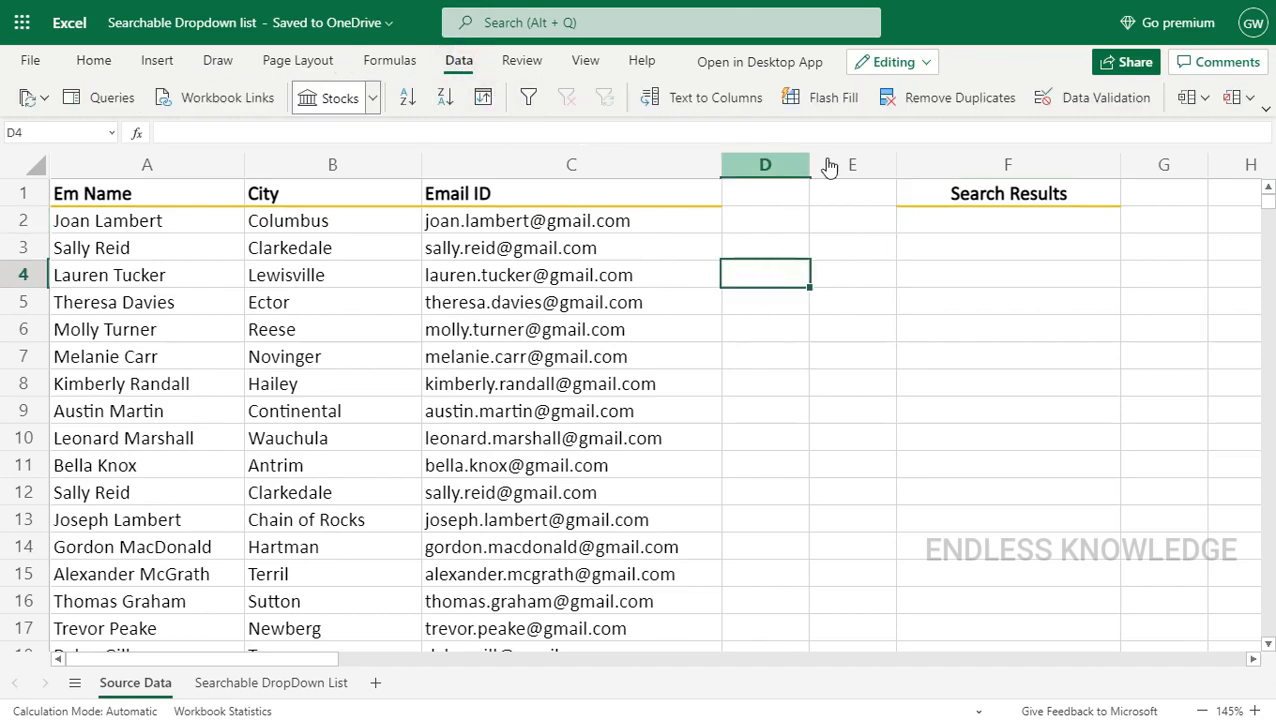
{"action": "left_click", "coordinate": [1084, 108]}
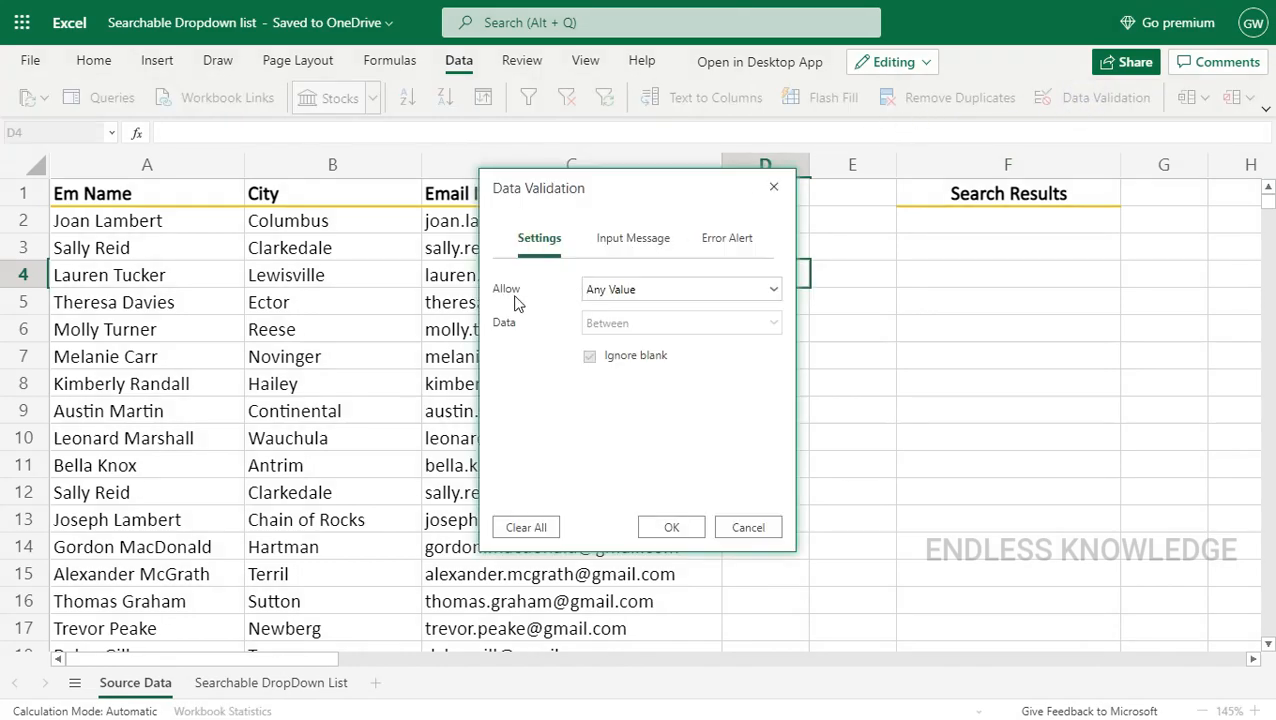
{"action": "left_click", "coordinate": [636, 290]}
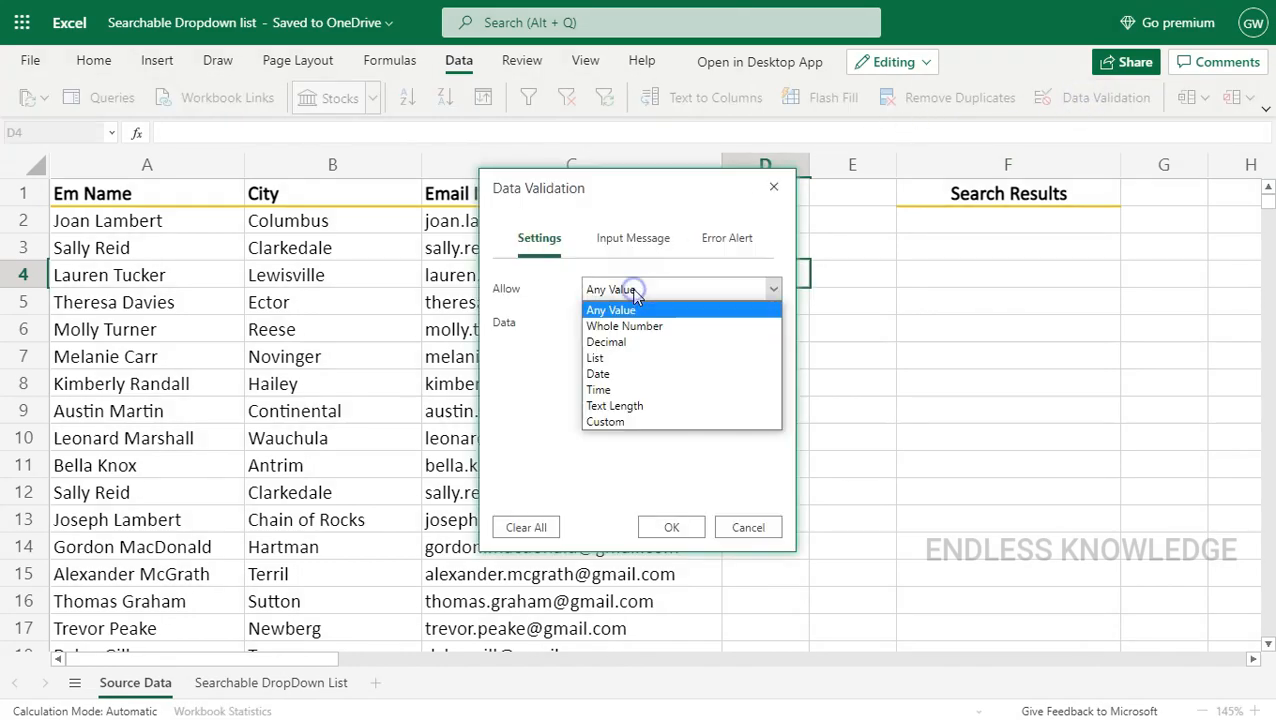
{"action": "left_click", "coordinate": [620, 360]}
{"action": "left_click", "coordinate": [615, 356]}
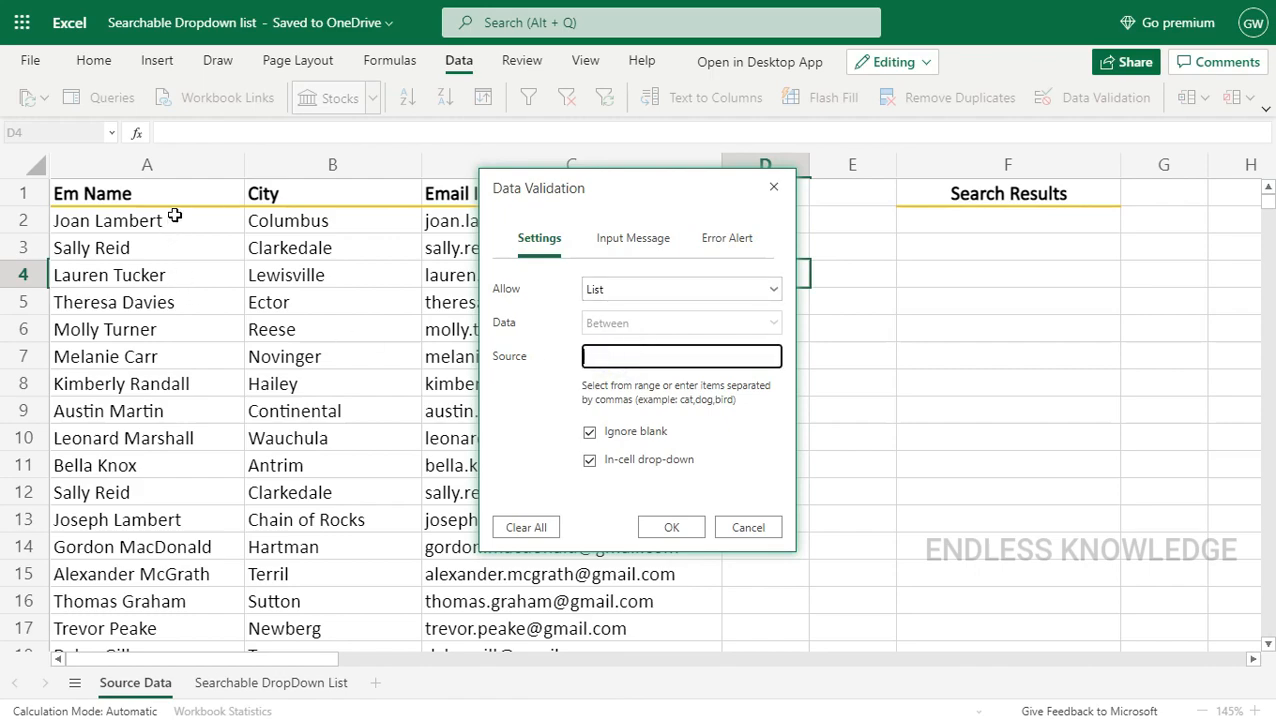
{"action": "left_click_drag", "start_coordinate": [174, 211], "coordinate": [175, 466]}
{"action": "left_click", "coordinate": [668, 528]}
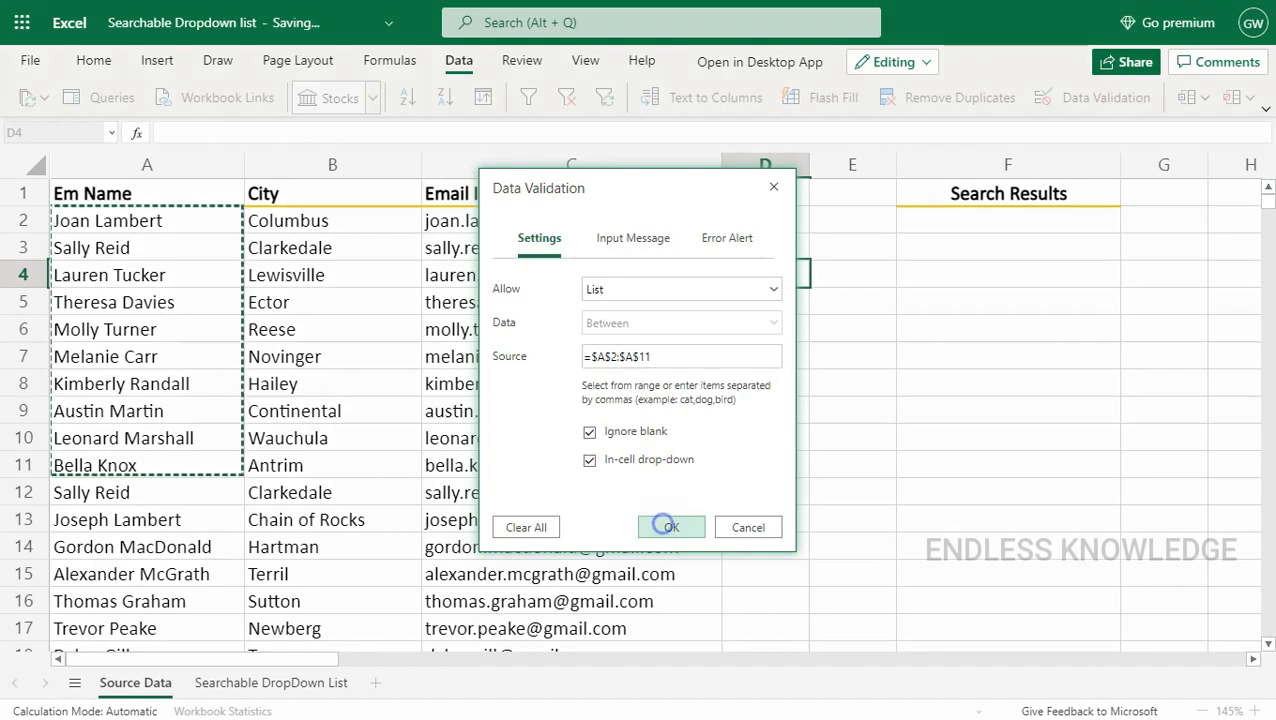
{"action": "left_click", "coordinate": [822, 275]}
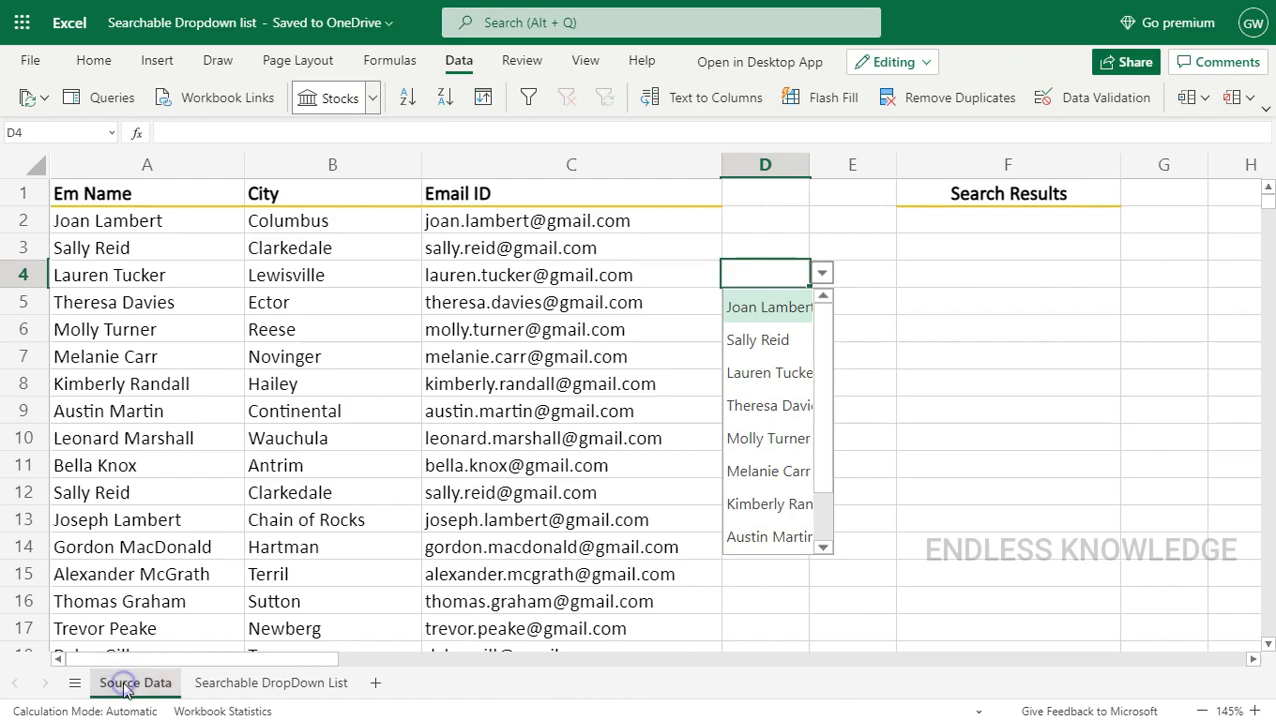
Examine the employee data and Search Results column on Source Data, and the Employee Name and Email ID layout on Searchable DropDown List.
{"action": "left_click", "coordinate": [250, 682]}
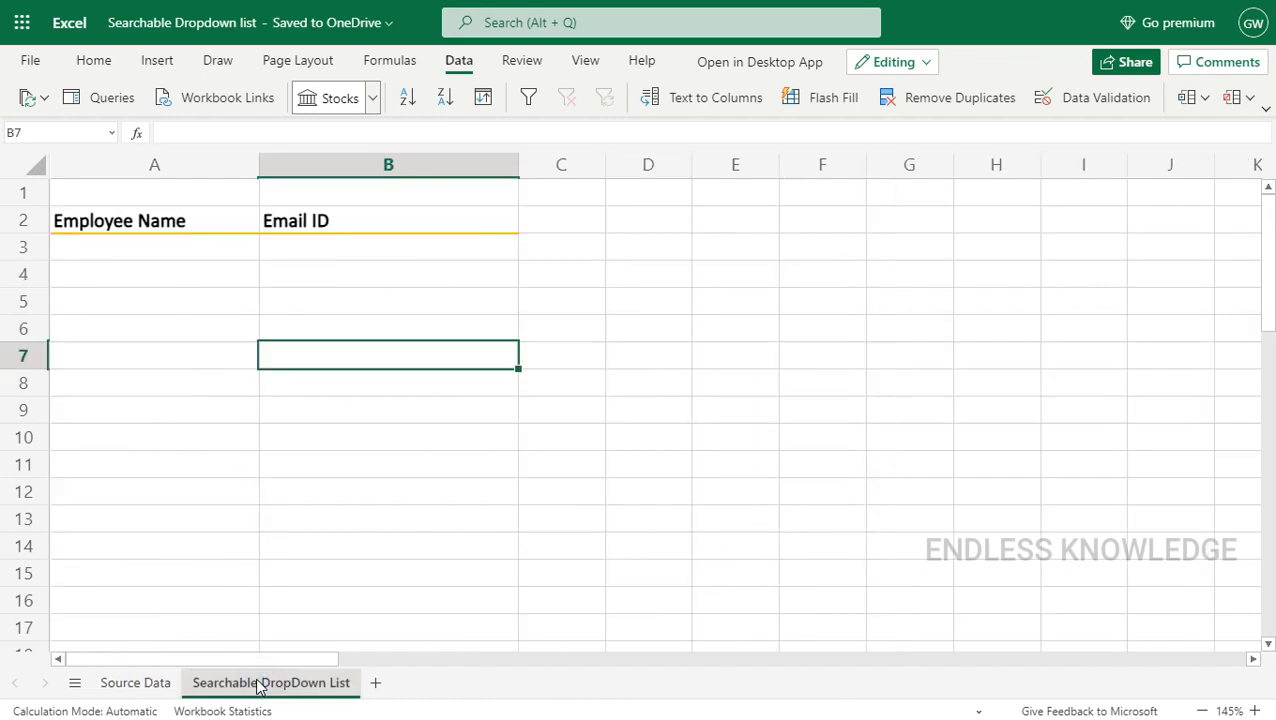
{"action": "left_click", "coordinate": [151, 683]}
{"action": "left_click_drag", "start_coordinate": [145, 218], "coordinate": [570, 484]}
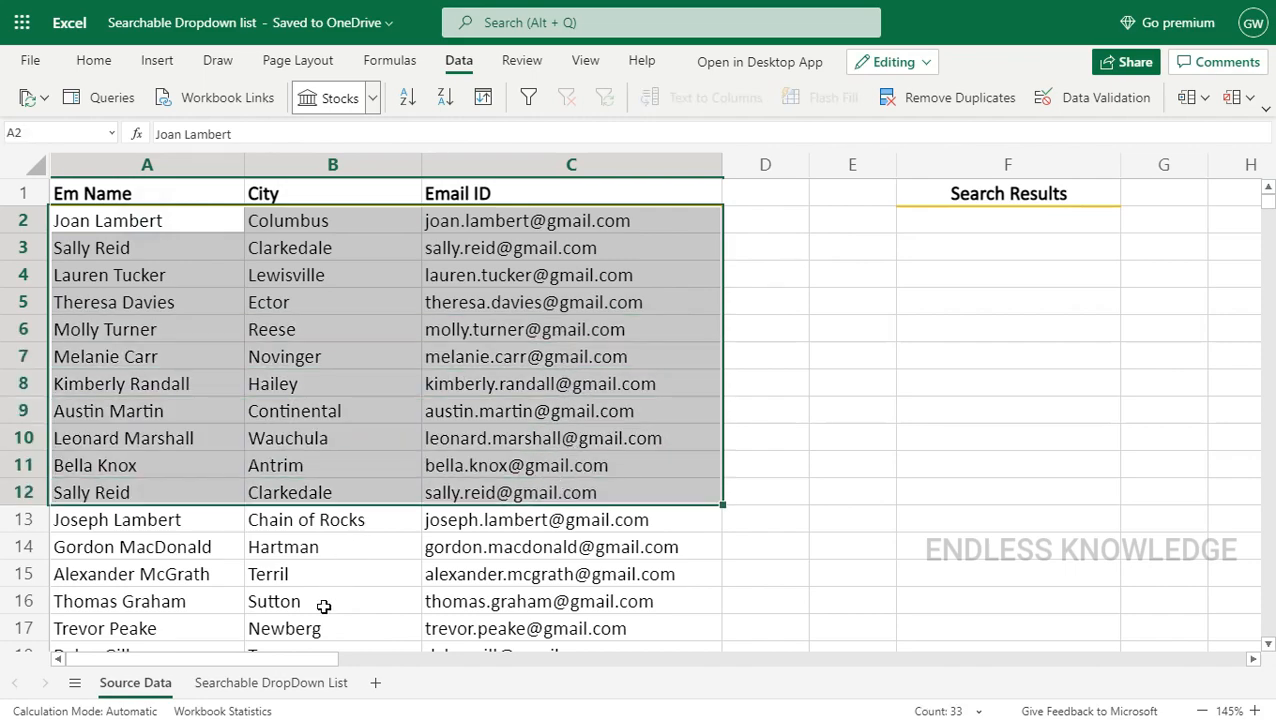
{"action": "left_click", "coordinate": [288, 683]}
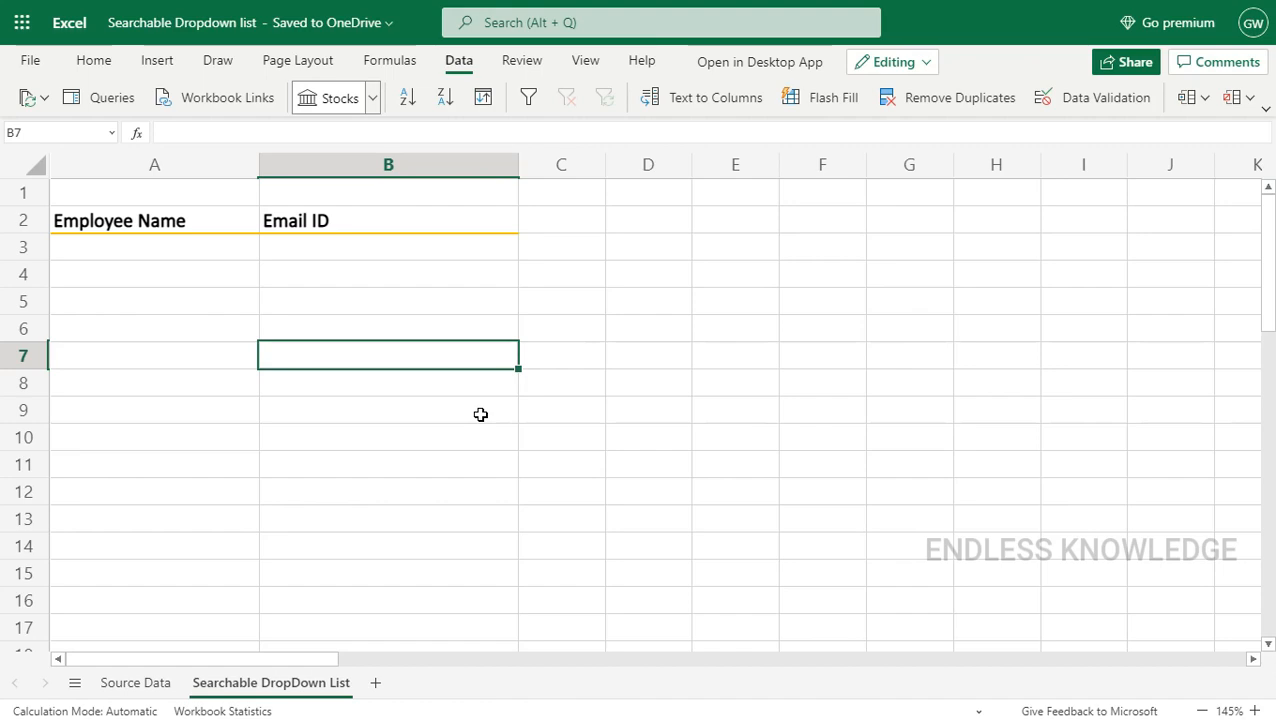
{"action": "left_click", "coordinate": [210, 249]}
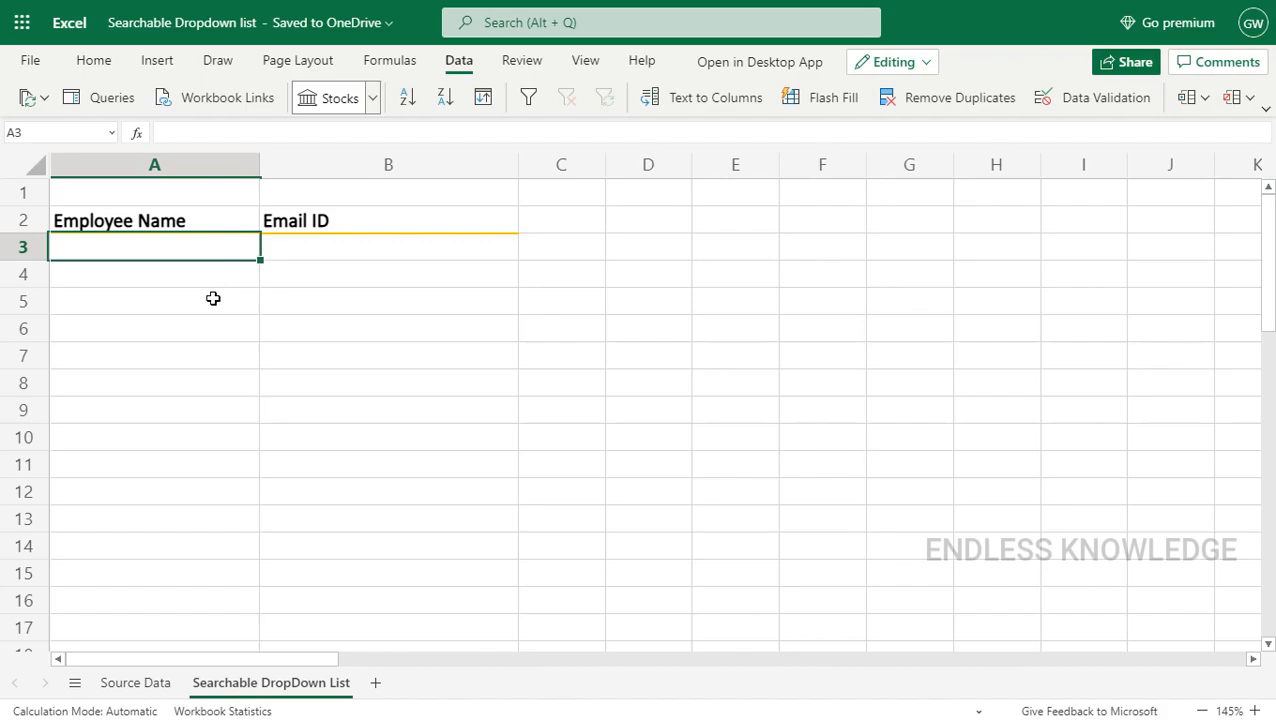
{"action": "left_click", "coordinate": [152, 677]}
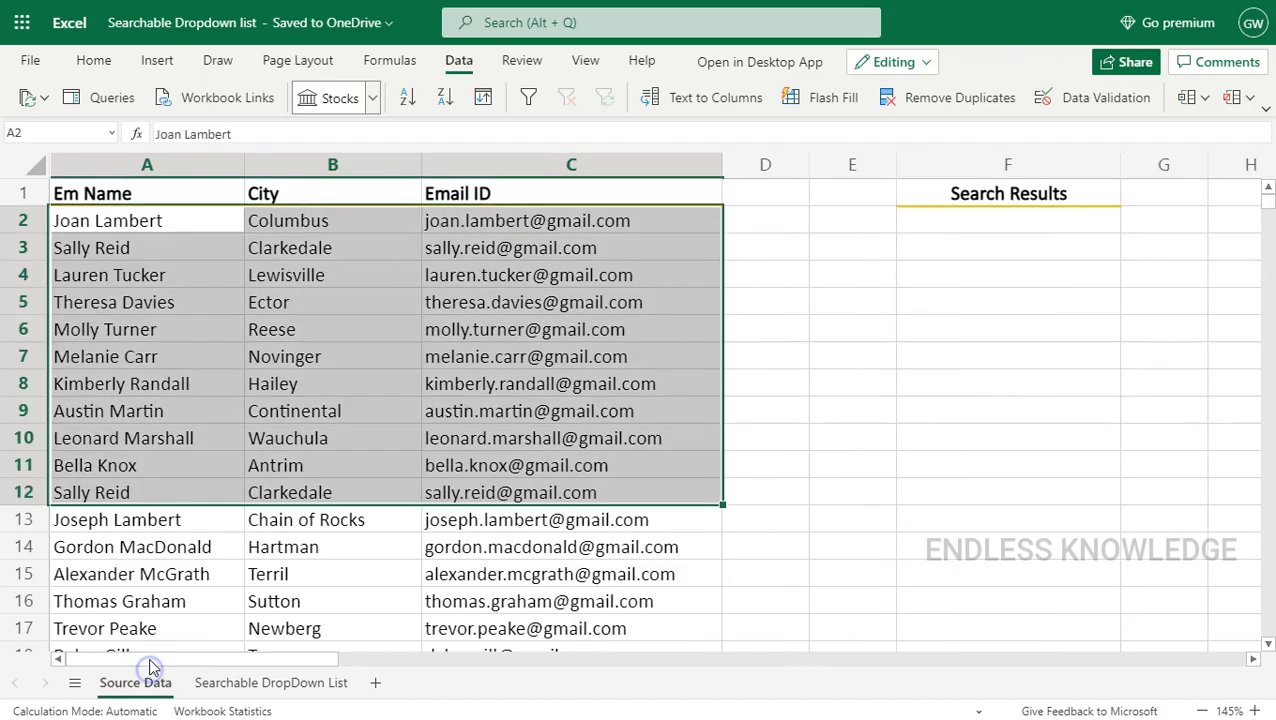
{"action": "left_click", "coordinate": [280, 329]}
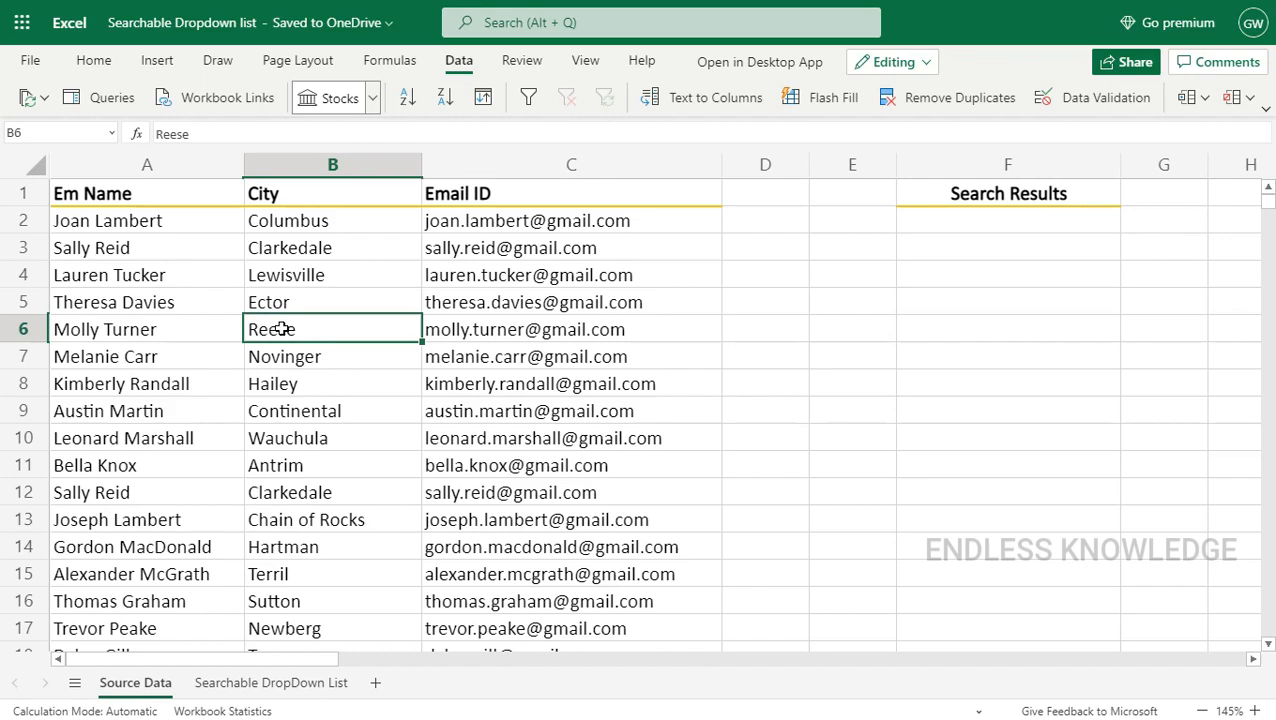
{"action": "left_click_drag", "start_coordinate": [1012, 214], "coordinate": [1005, 498]}
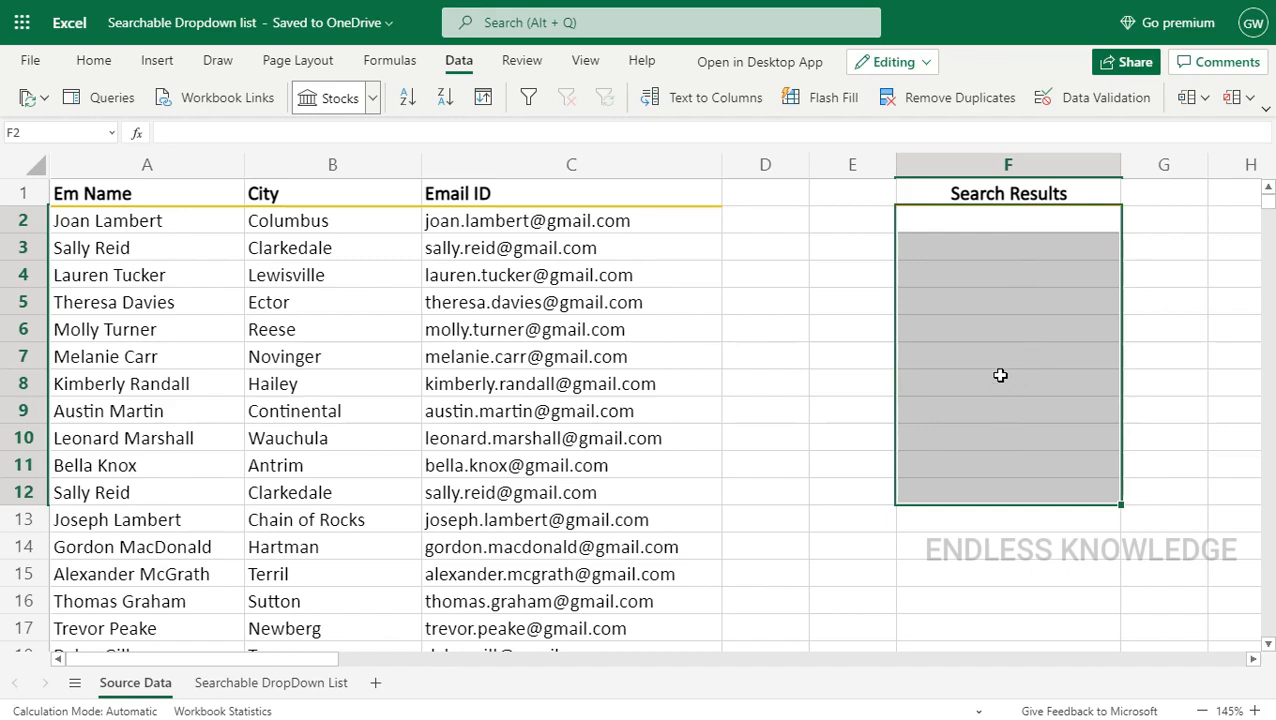
{"action": "left_click_drag", "start_coordinate": [998, 221], "coordinate": [988, 435]}
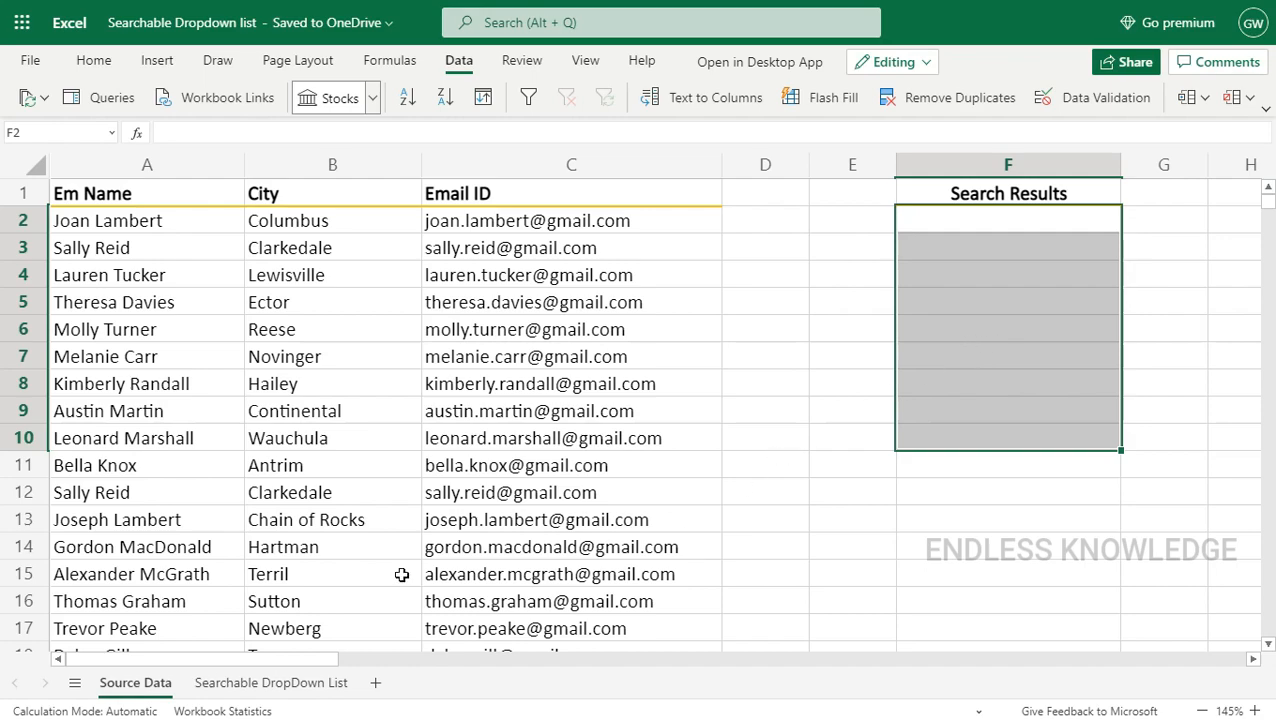
{"action": "left_click", "coordinate": [258, 684]}
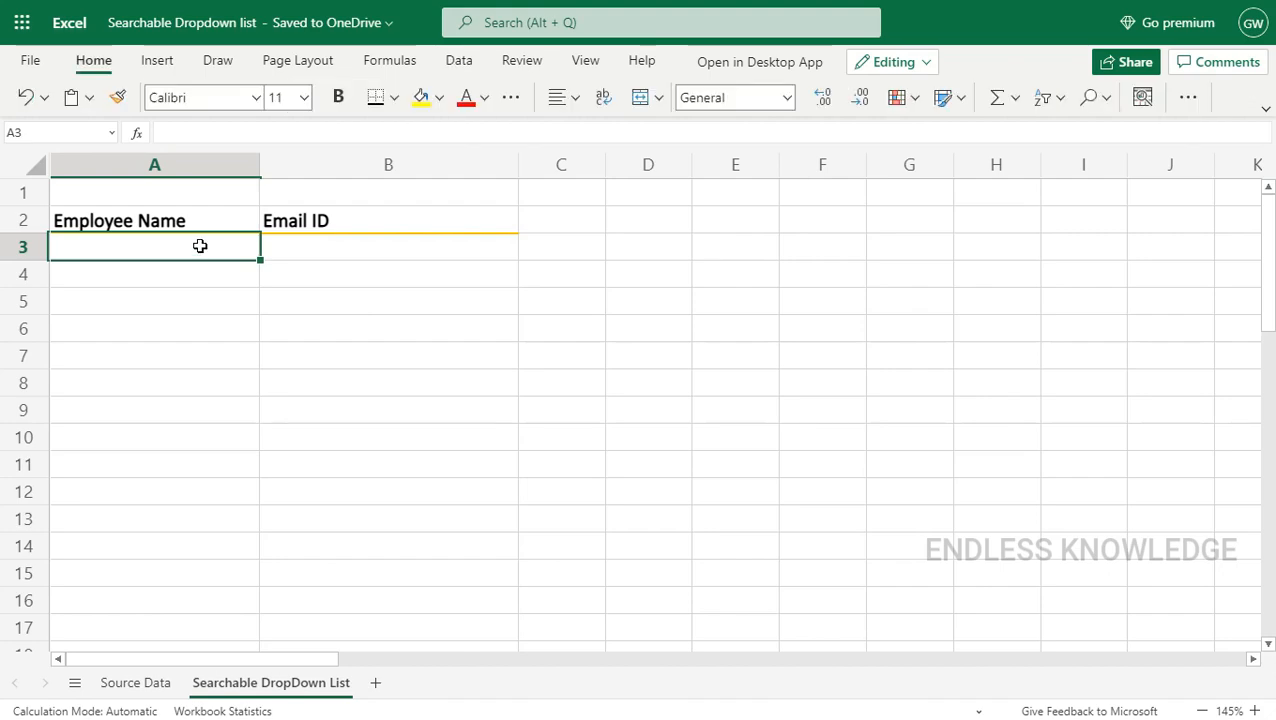
Convert the employee data in A1:C100 on the Source Data sheet into a table with headers.
{"action": "left_click", "coordinate": [130, 682]}
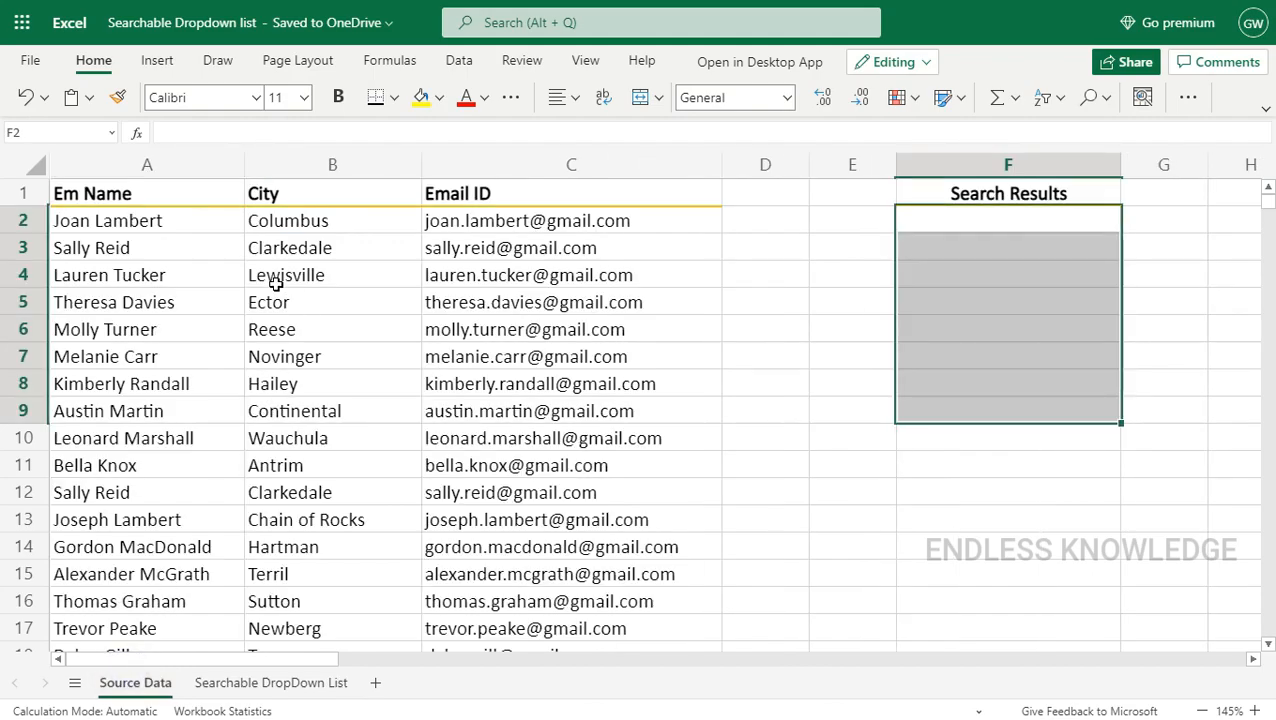
{"action": "left_click", "coordinate": [160, 194]}
{"action": "left_click", "coordinate": [202, 277]}
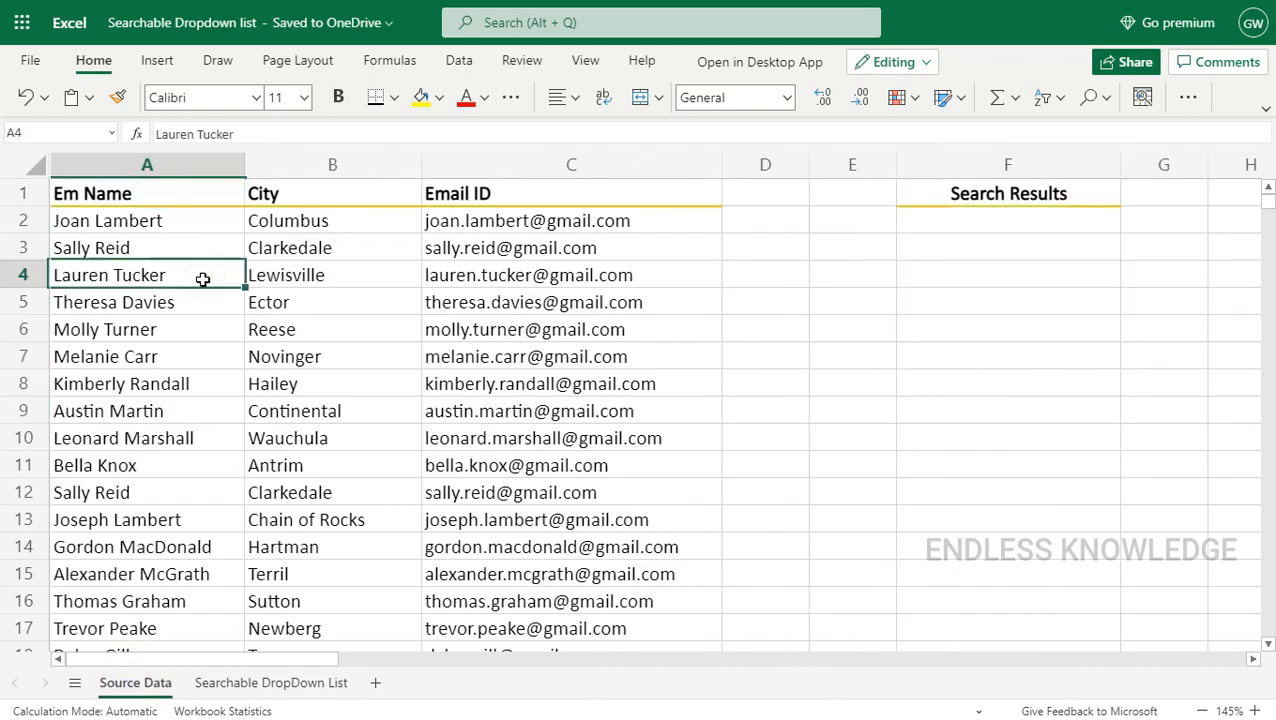
{"action": "key", "text": "ctrl+a"}
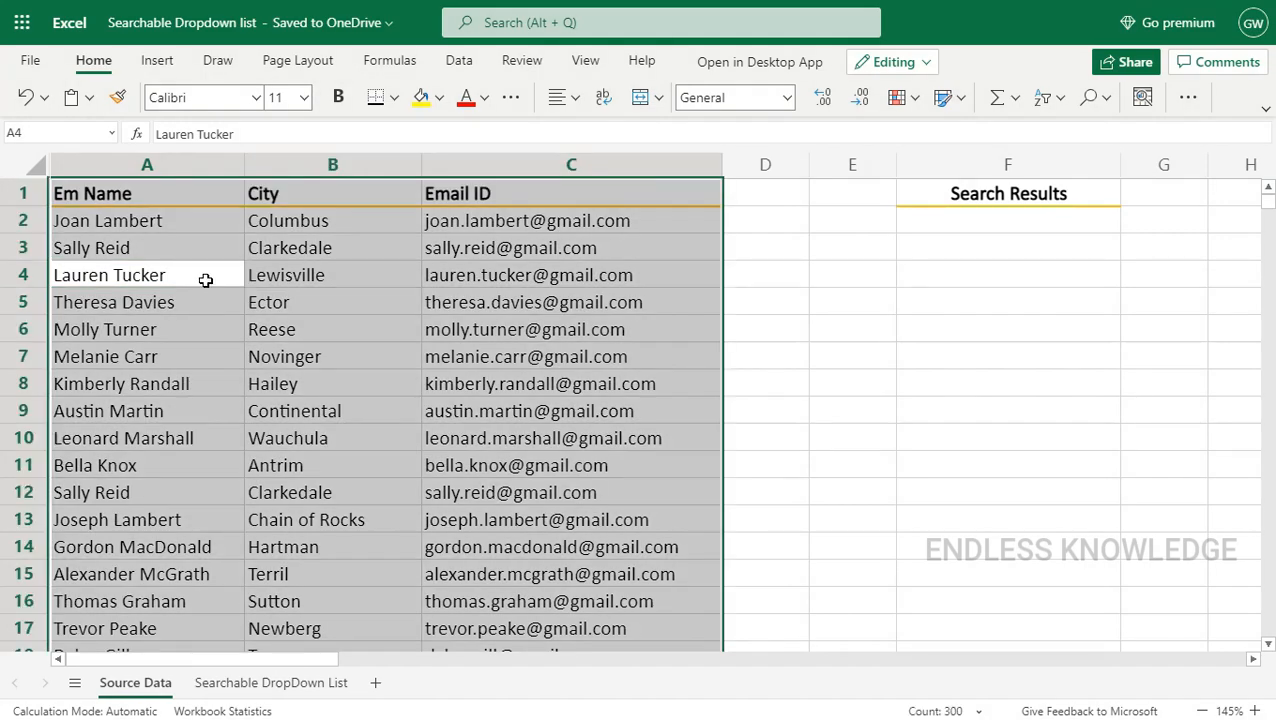
{"action": "key", "text": "ctrl+t"}
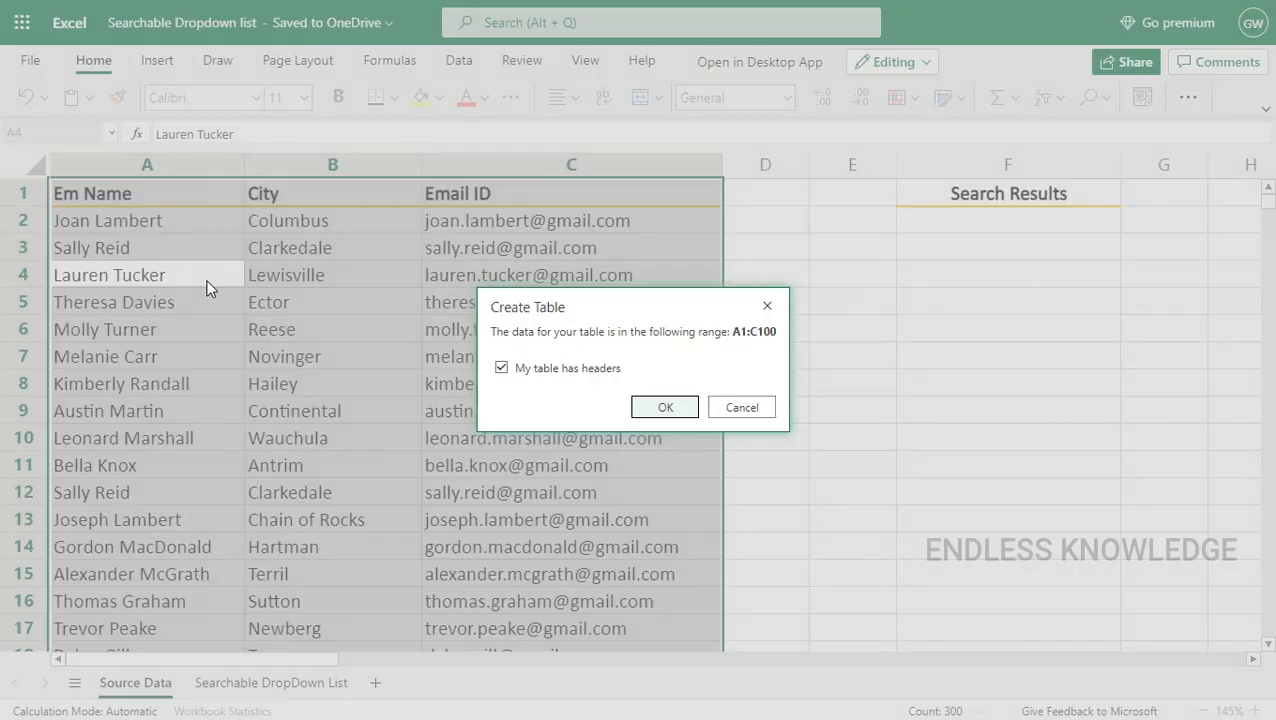
{"action": "left_click", "coordinate": [658, 407]}
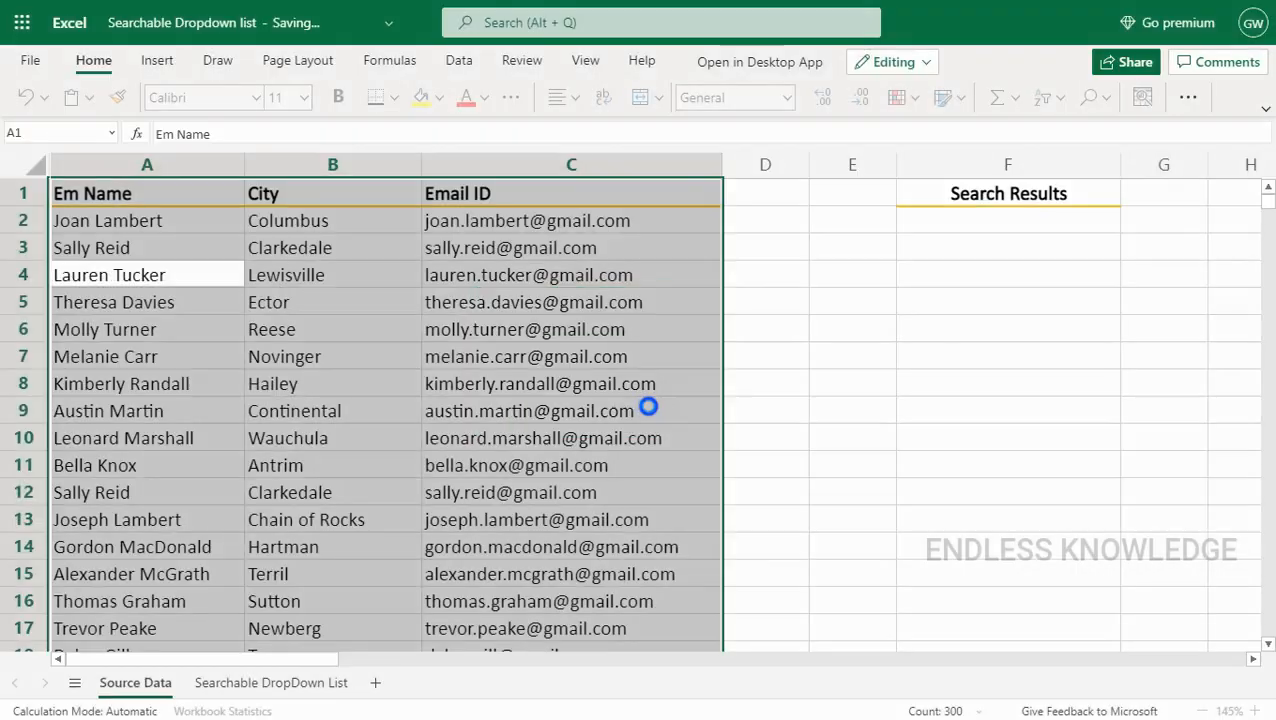
{"action": "left_click", "coordinate": [416, 298]}
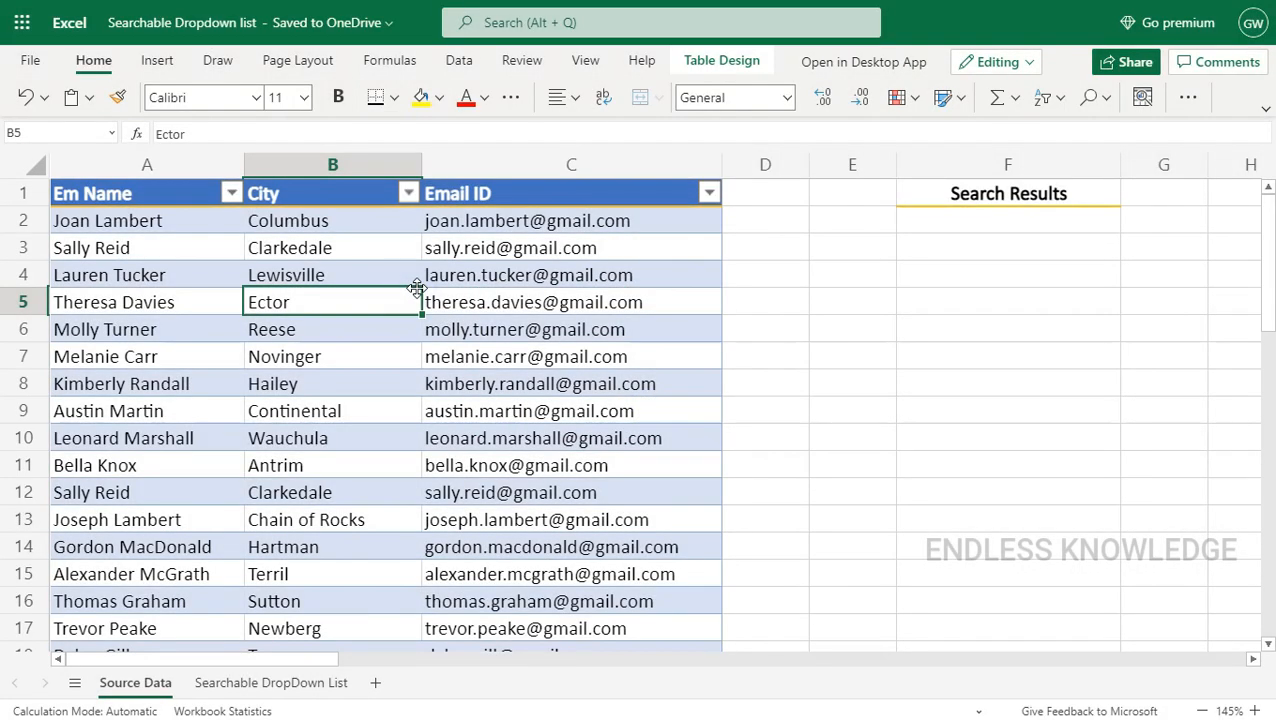
Review the new table down to its last row and compare the Em Name column with the Search Results area and the dropdown sheet.
{"action": "scroll", "coordinate": [421, 348], "scroll_direction": "down", "scroll_amount": 20}
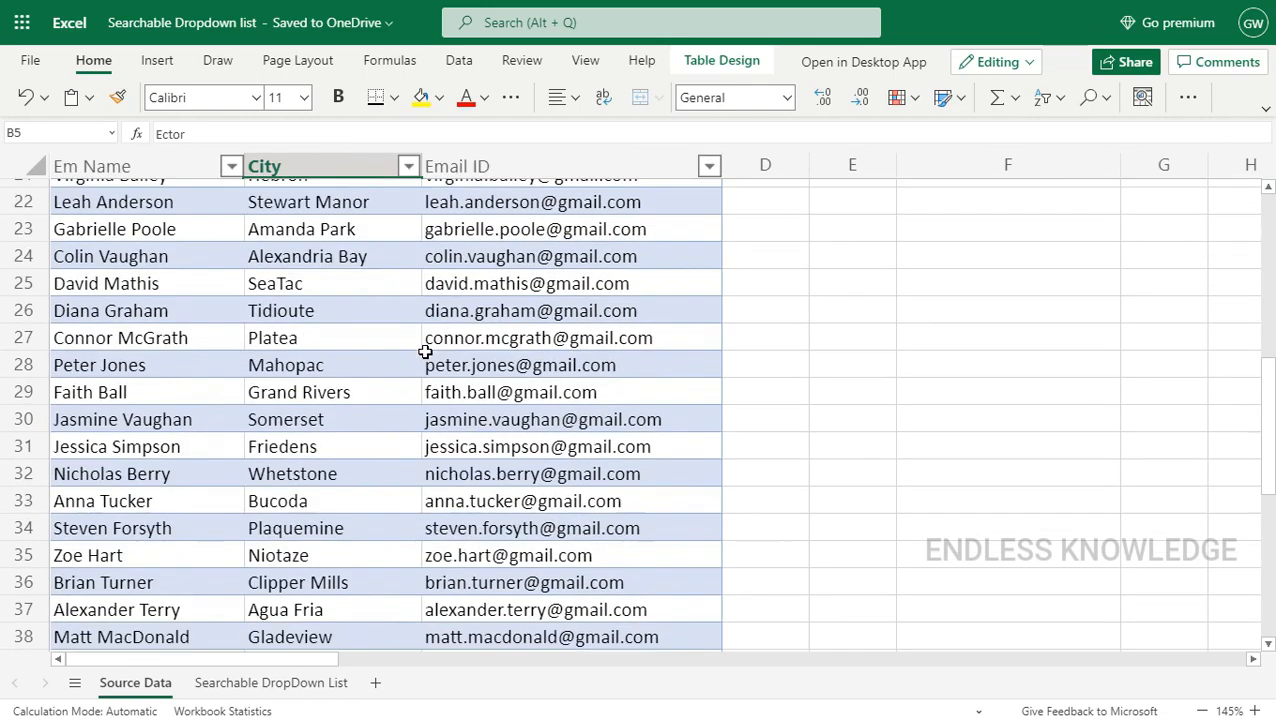
{"action": "scroll", "coordinate": [422, 356], "scroll_direction": "down", "scroll_amount": 10}
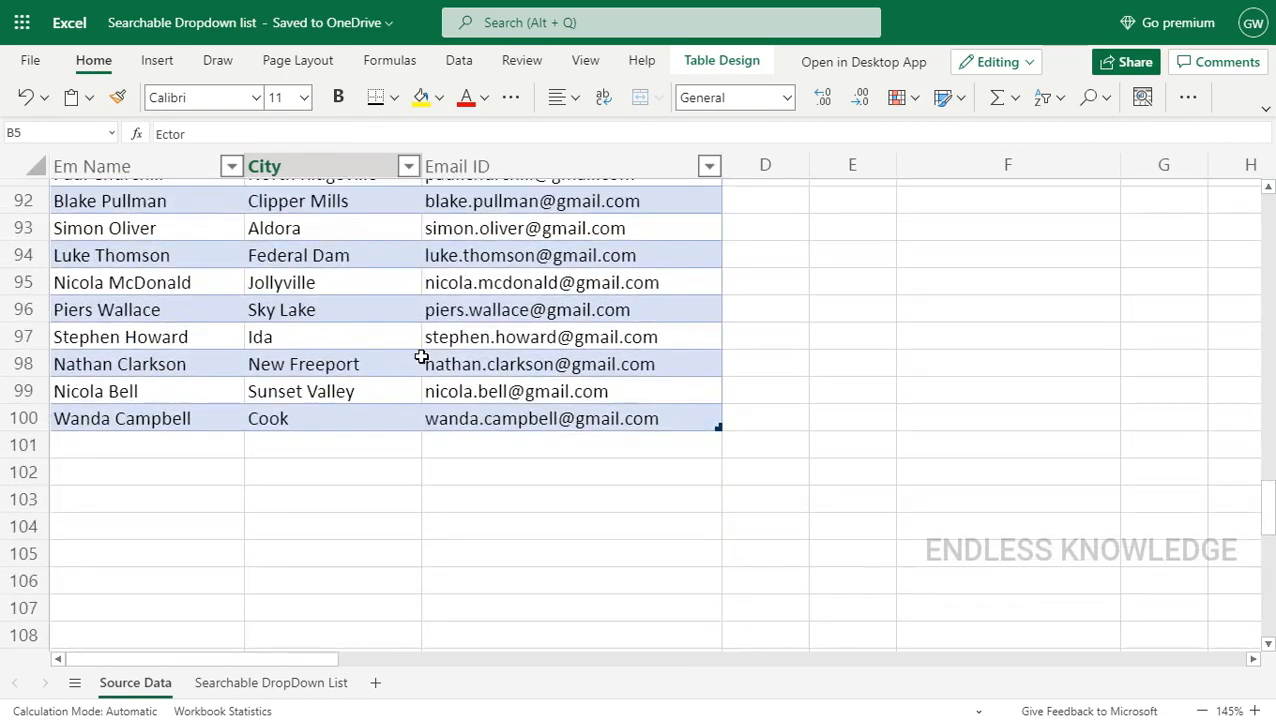
{"action": "scroll", "coordinate": [411, 379], "scroll_direction": "up", "scroll_amount": 20}
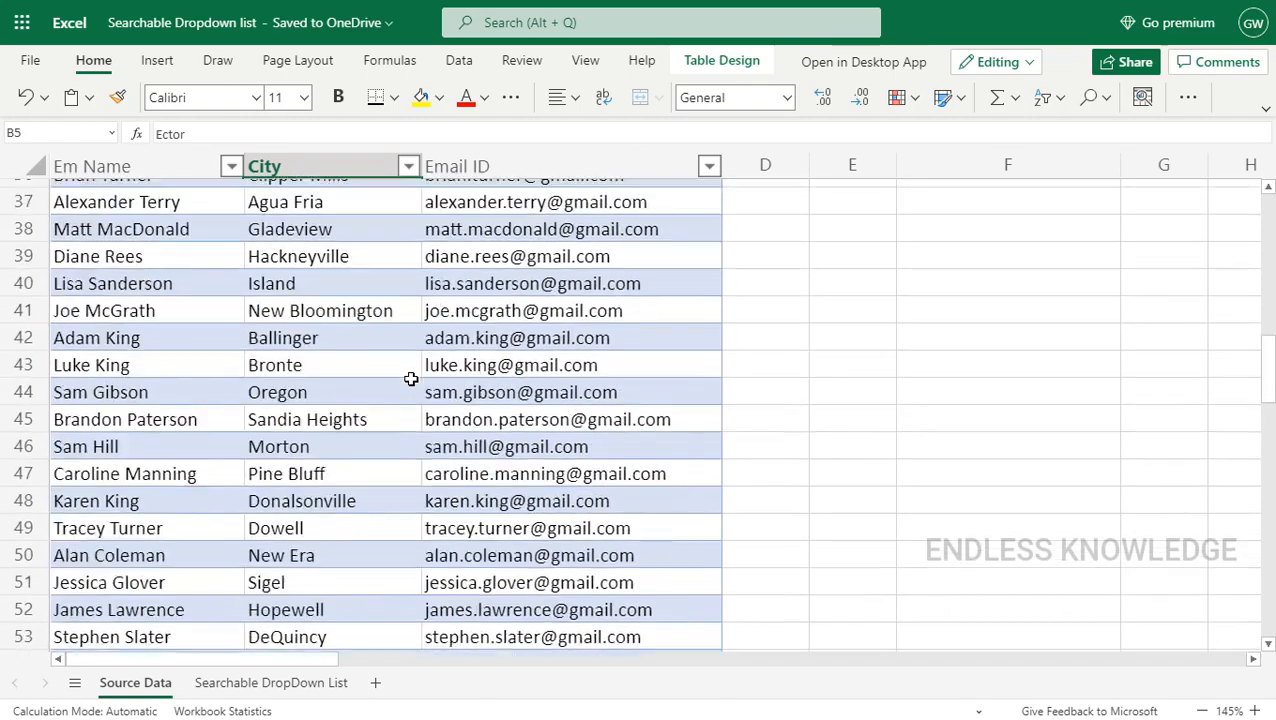
{"action": "scroll", "coordinate": [411, 379], "scroll_direction": "up", "scroll_amount": 1}
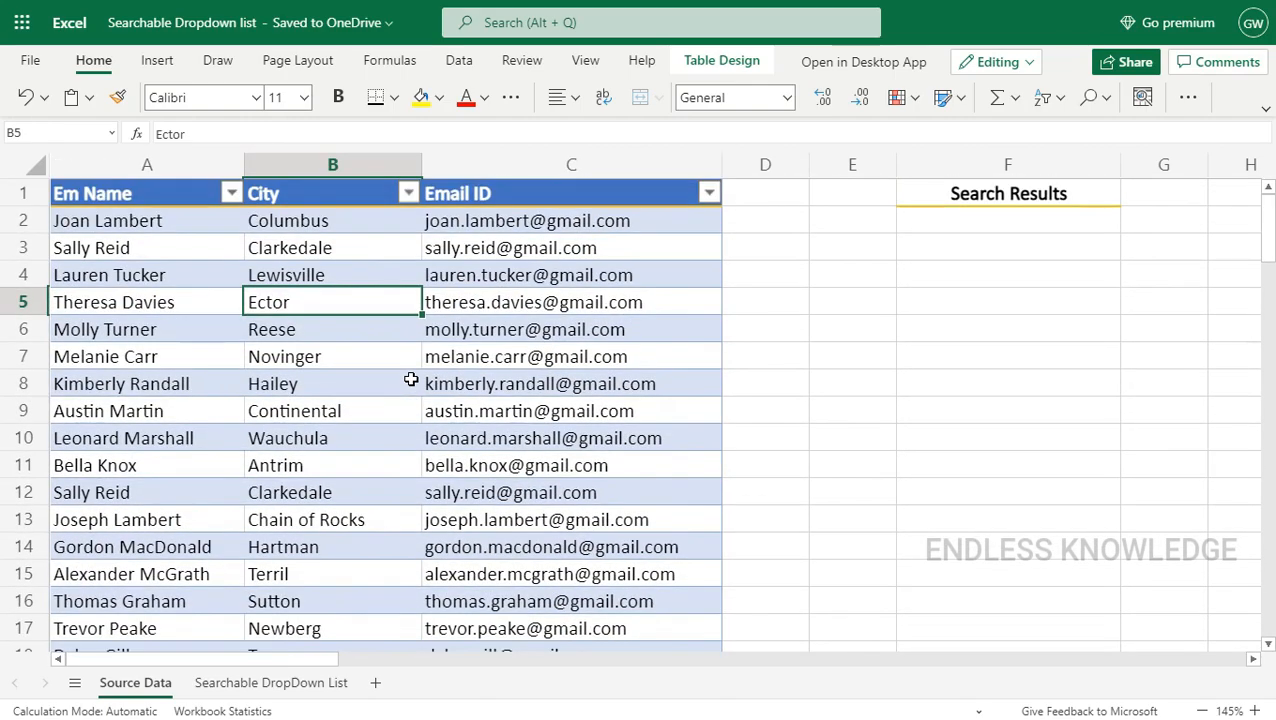
{"action": "left_click_drag", "start_coordinate": [960, 222], "coordinate": [942, 371]}
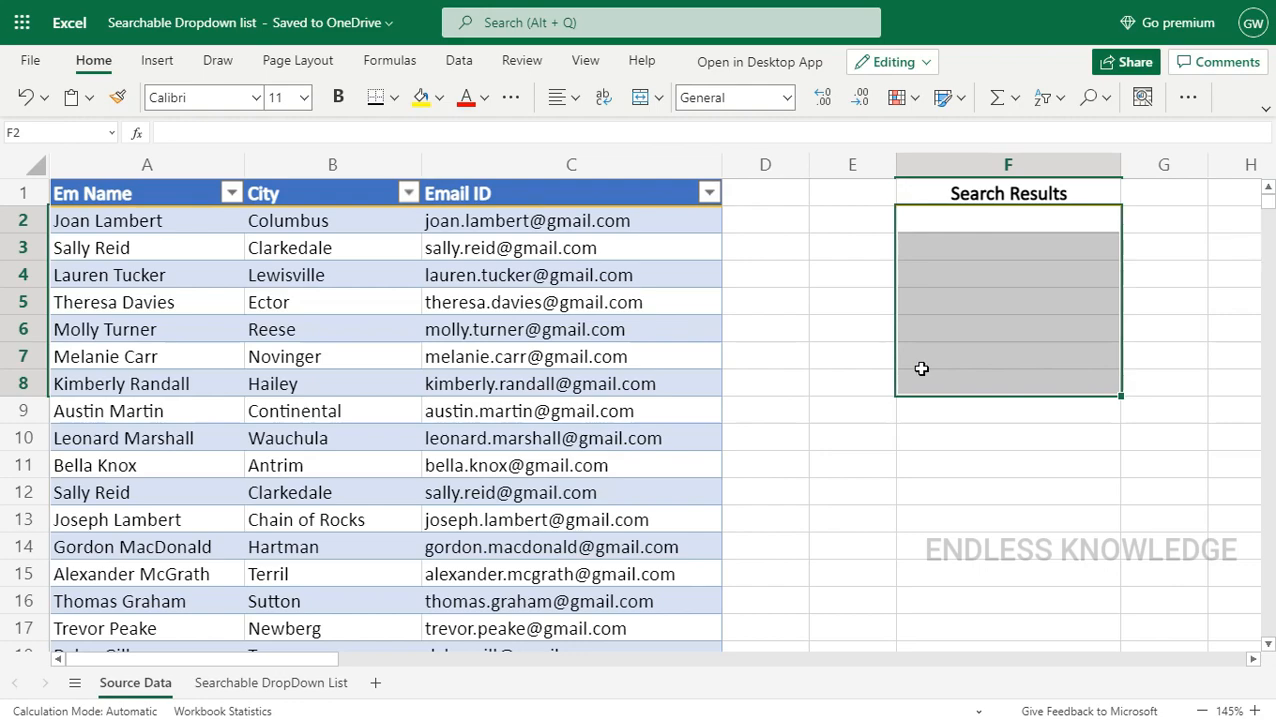
{"action": "left_click", "coordinate": [293, 683]}
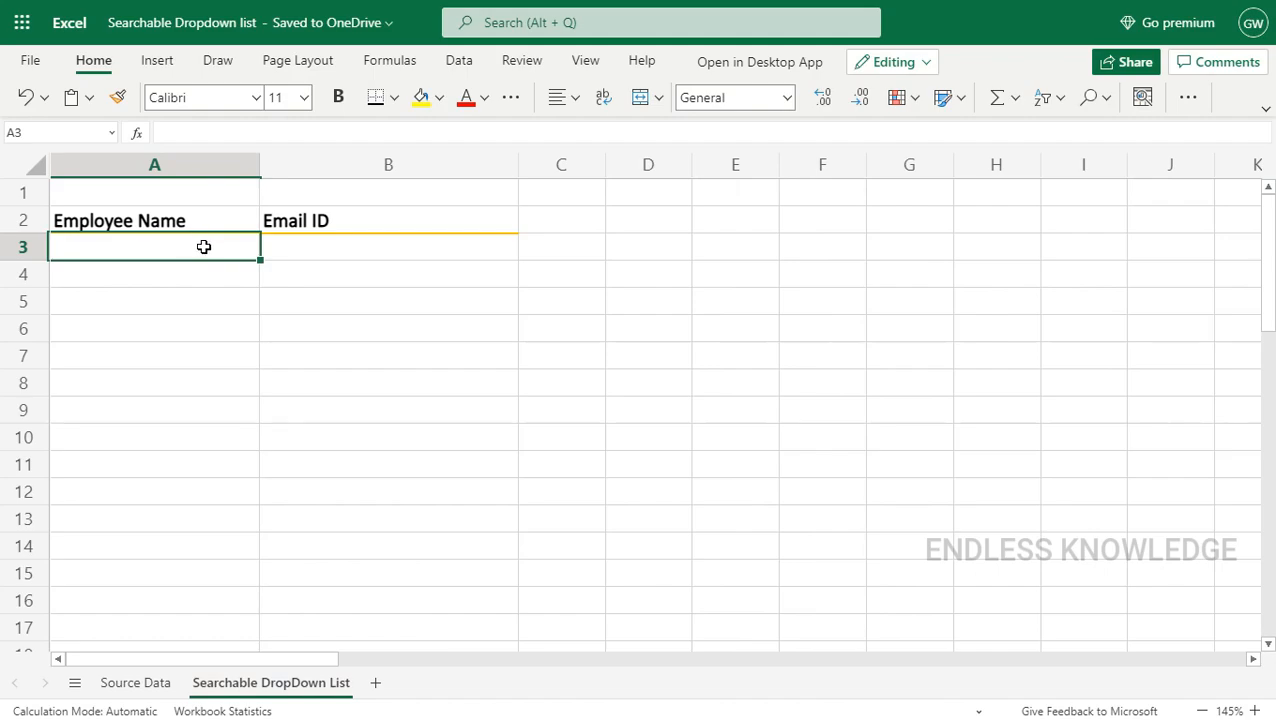
{"action": "left_click", "coordinate": [118, 680]}
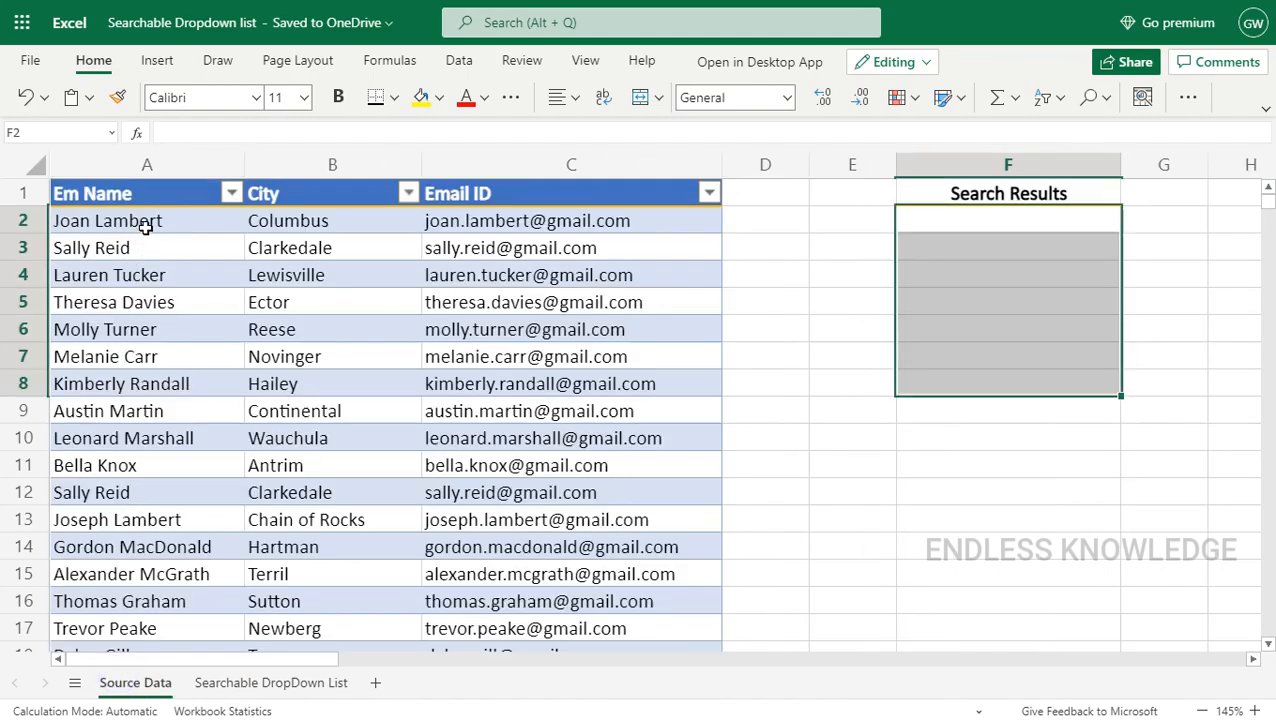
{"action": "left_click_drag", "start_coordinate": [142, 221], "coordinate": [125, 413]}
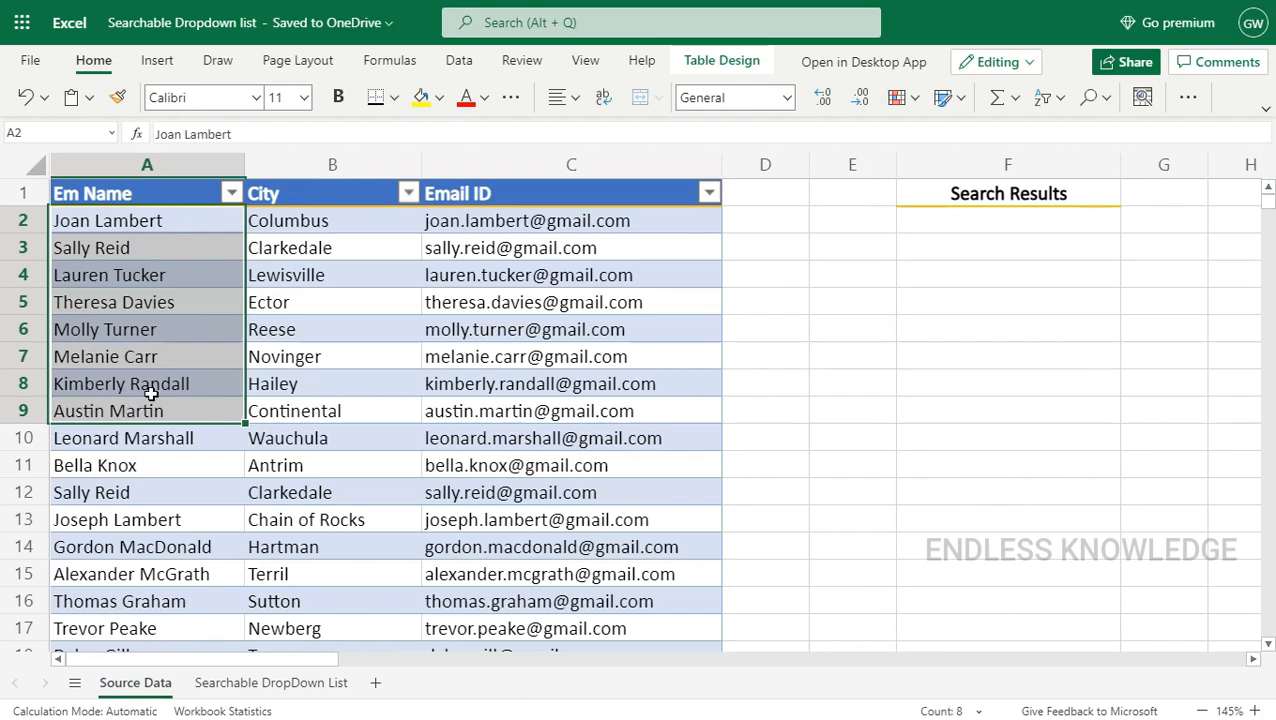
{"action": "left_click", "coordinate": [993, 217]}
{"action": "left_click_drag", "start_coordinate": [993, 217], "coordinate": [972, 420]}
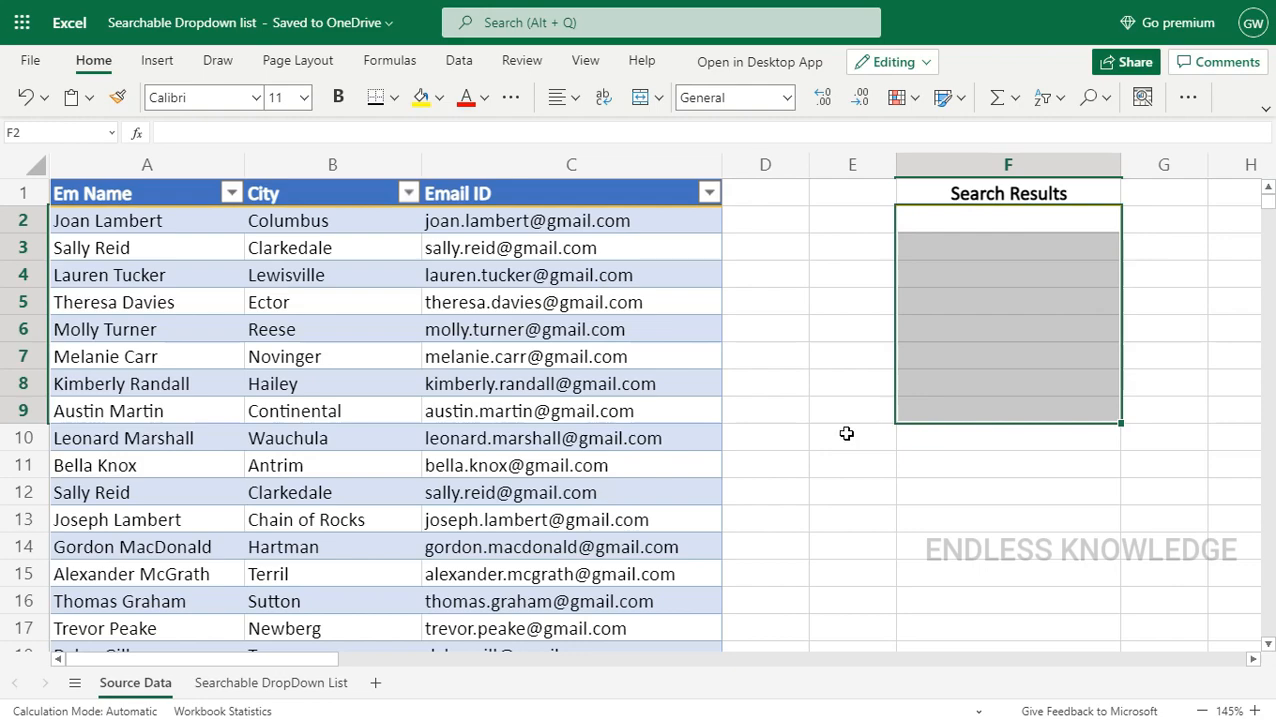
Enter A as the search text in cell A3 of the Searchable DropDown List sheet and return to Source Data.
{"action": "left_click", "coordinate": [271, 683]}
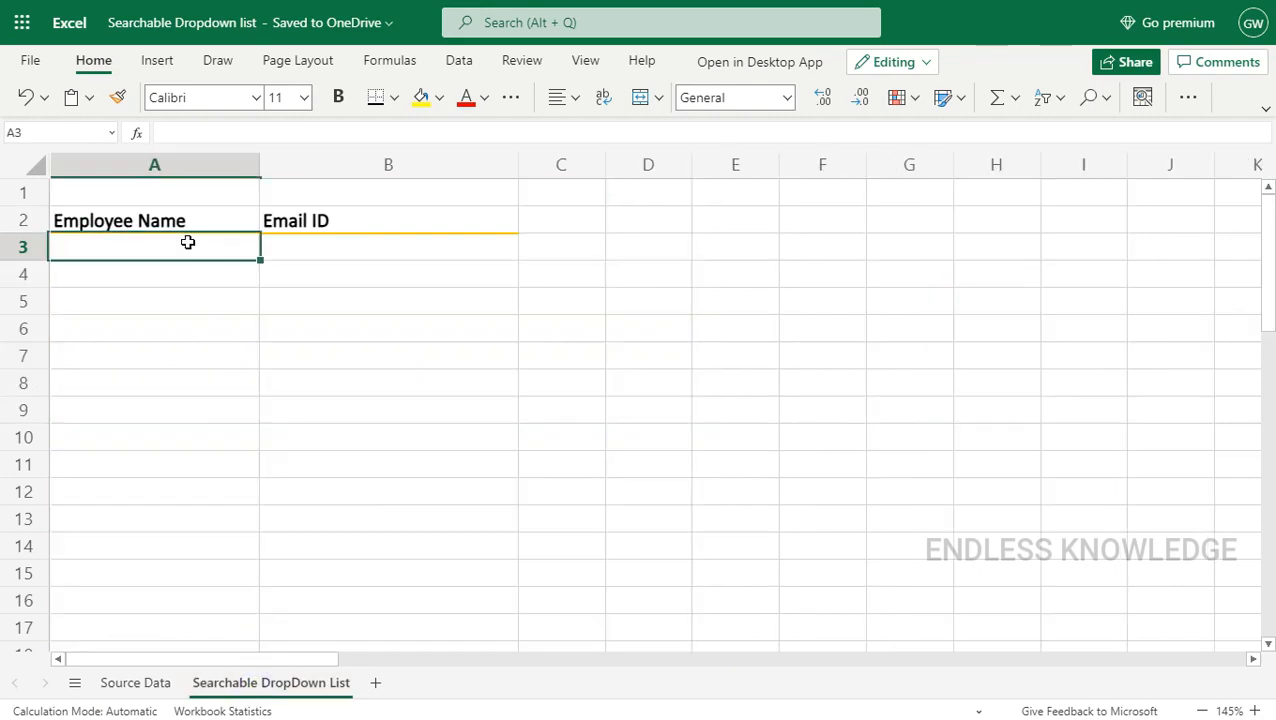
{"action": "type", "text": "A"}
{"action": "key", "text": "Return"}
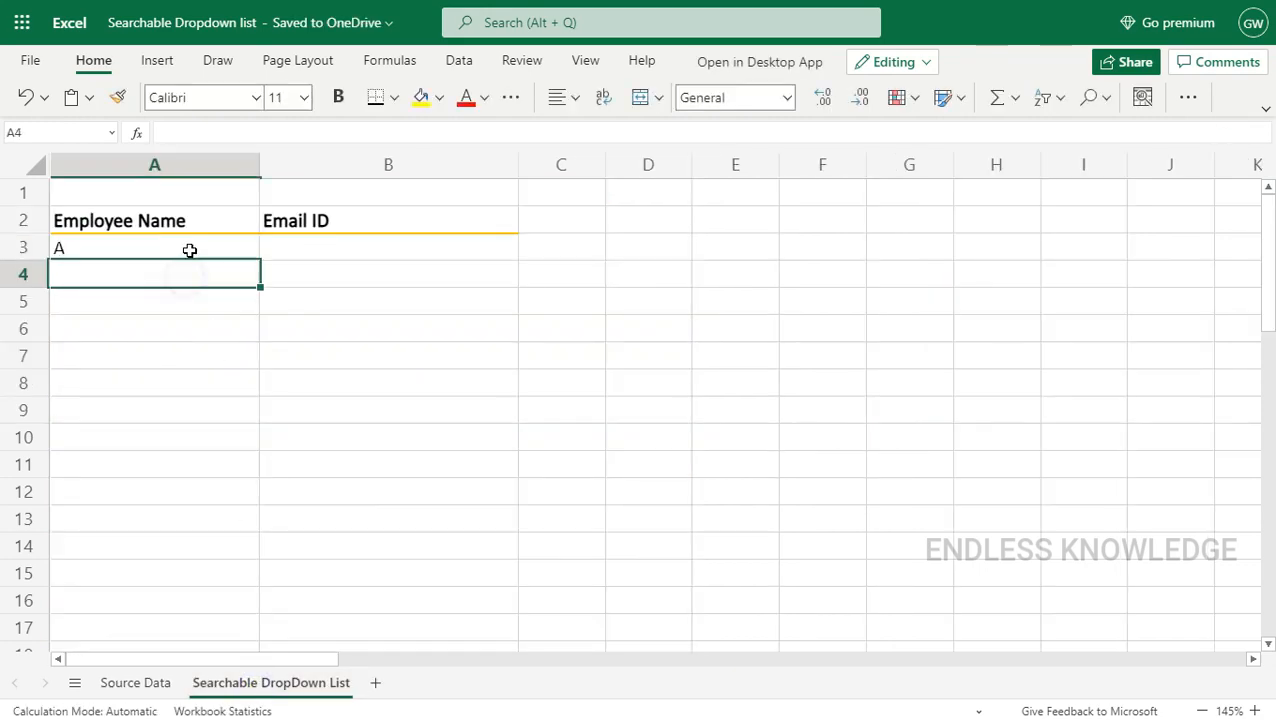
{"action": "left_click", "coordinate": [191, 249]}
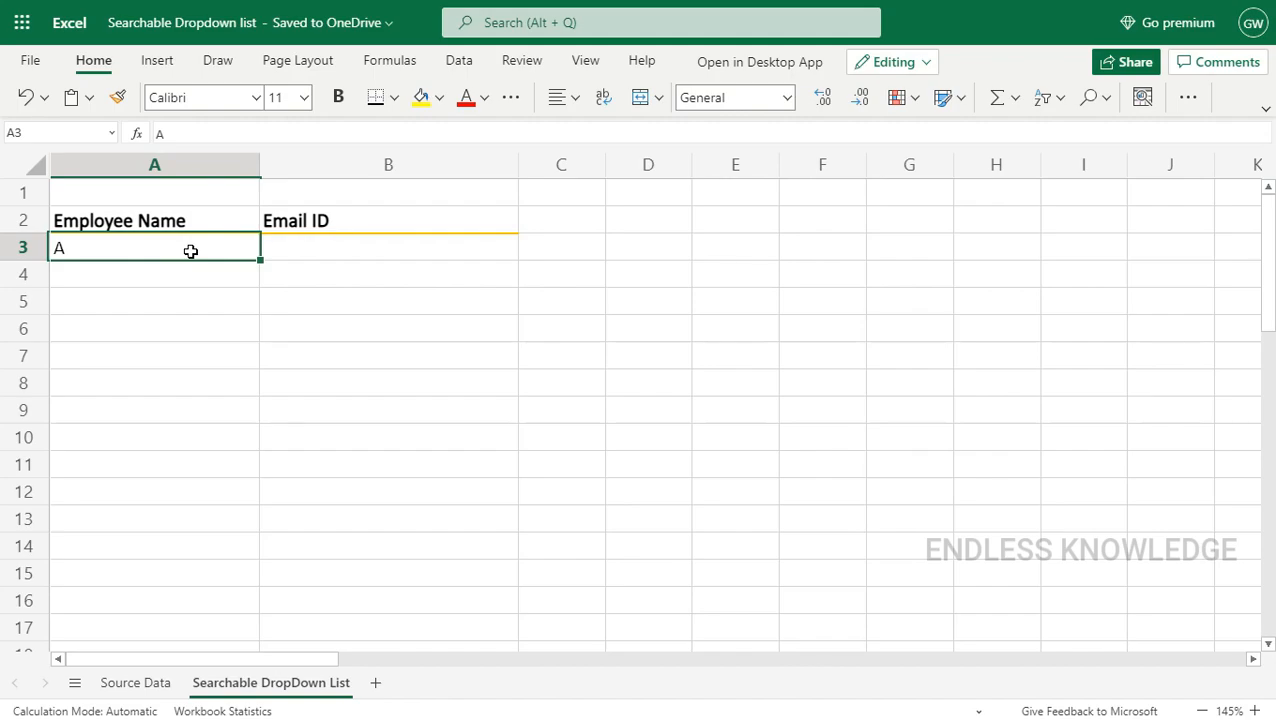
{"action": "left_click", "coordinate": [142, 683]}
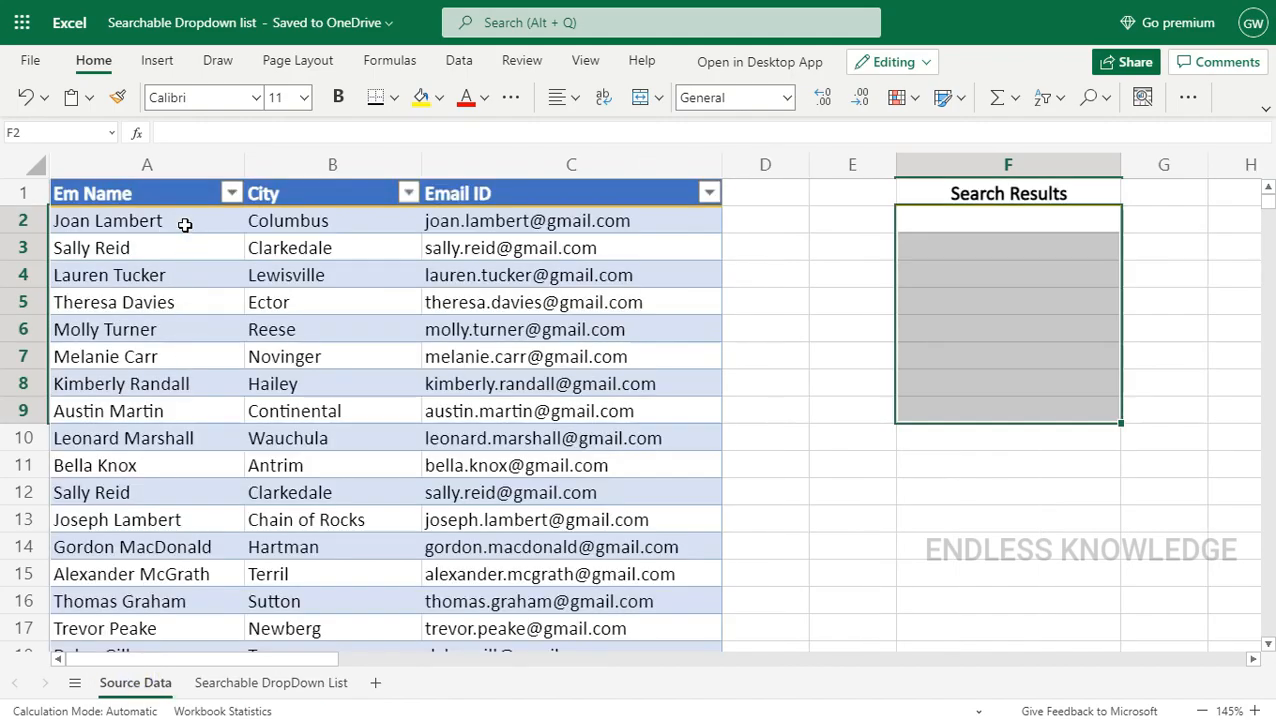
Enter =SEARCH('Searchable DropDown List'!A3,'Source Data'!$A$2:$A$100) in cell F2 under Search Results.
{"action": "left_click_drag", "start_coordinate": [1020, 215], "coordinate": [995, 445]}
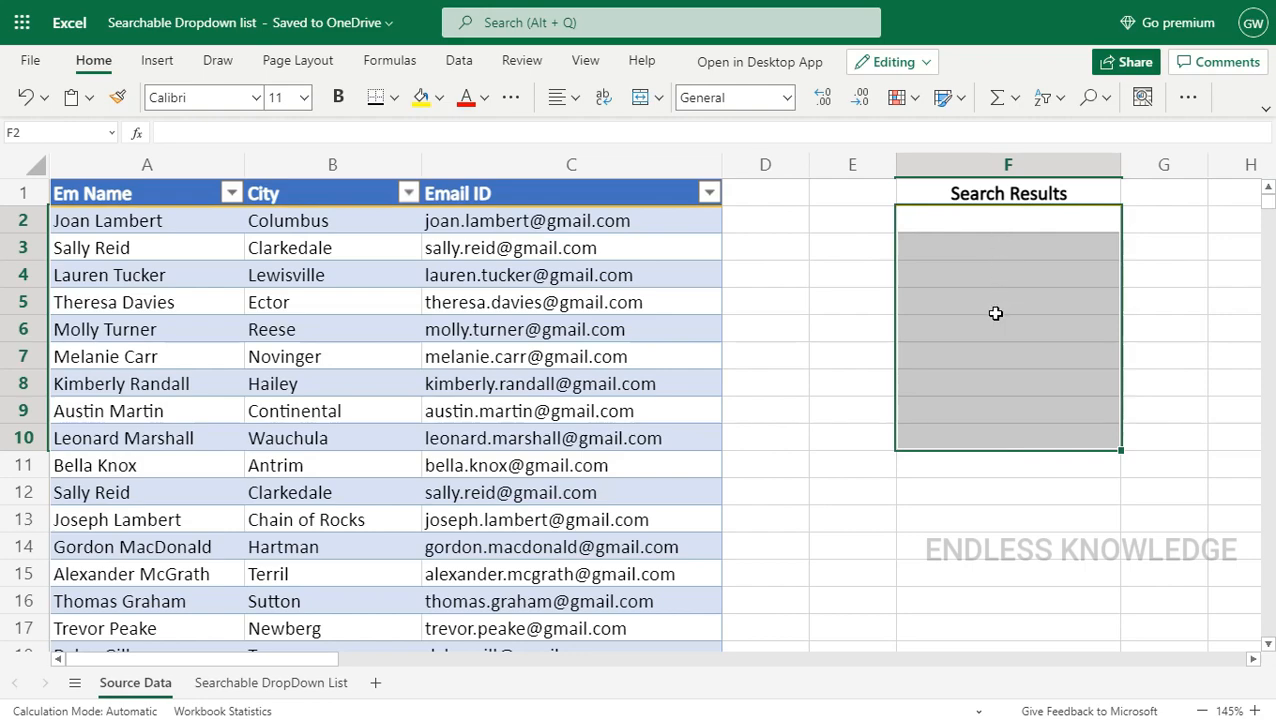
{"action": "left_click", "coordinate": [1007, 226]}
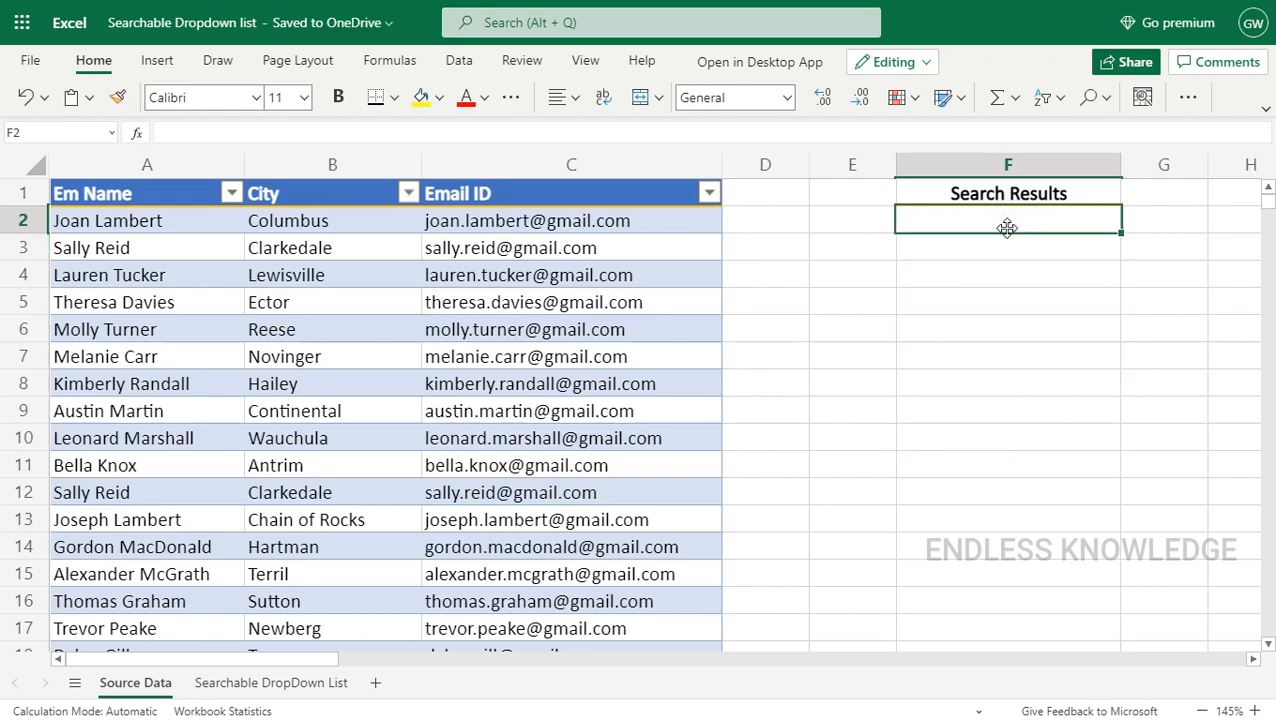
{"action": "type", "text": "=sea"}
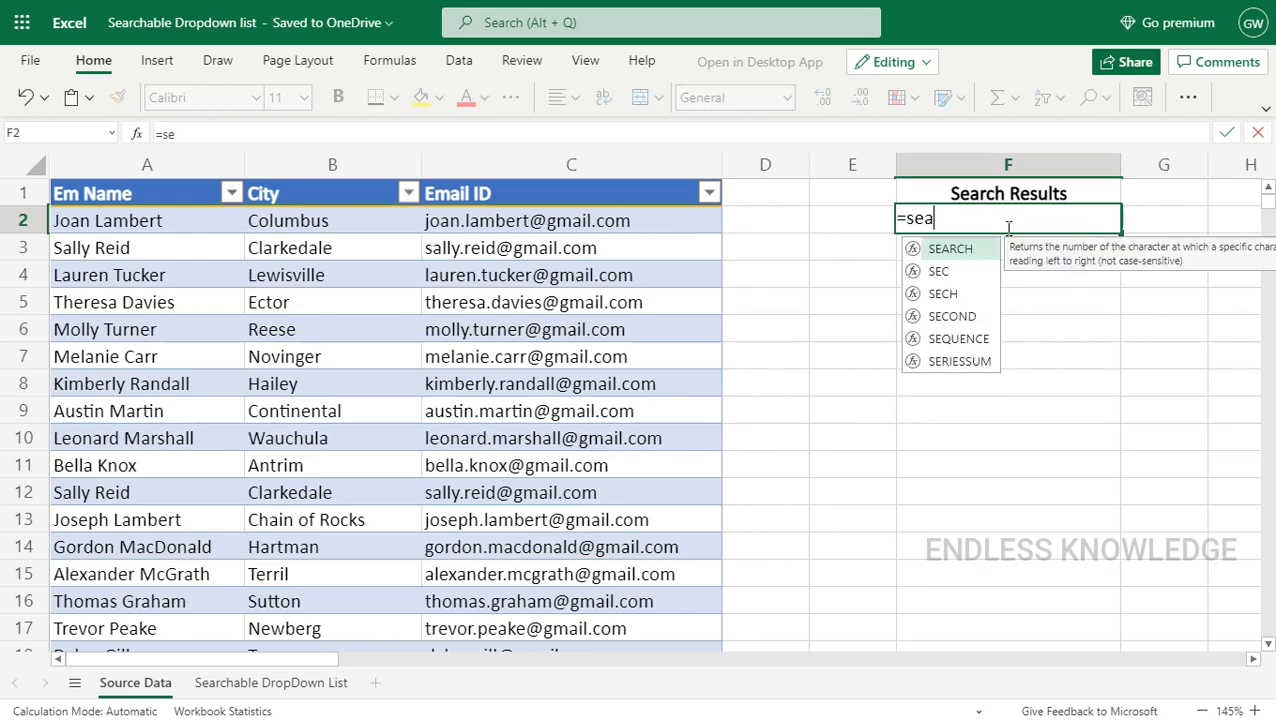
{"action": "key", "text": "Tab"}
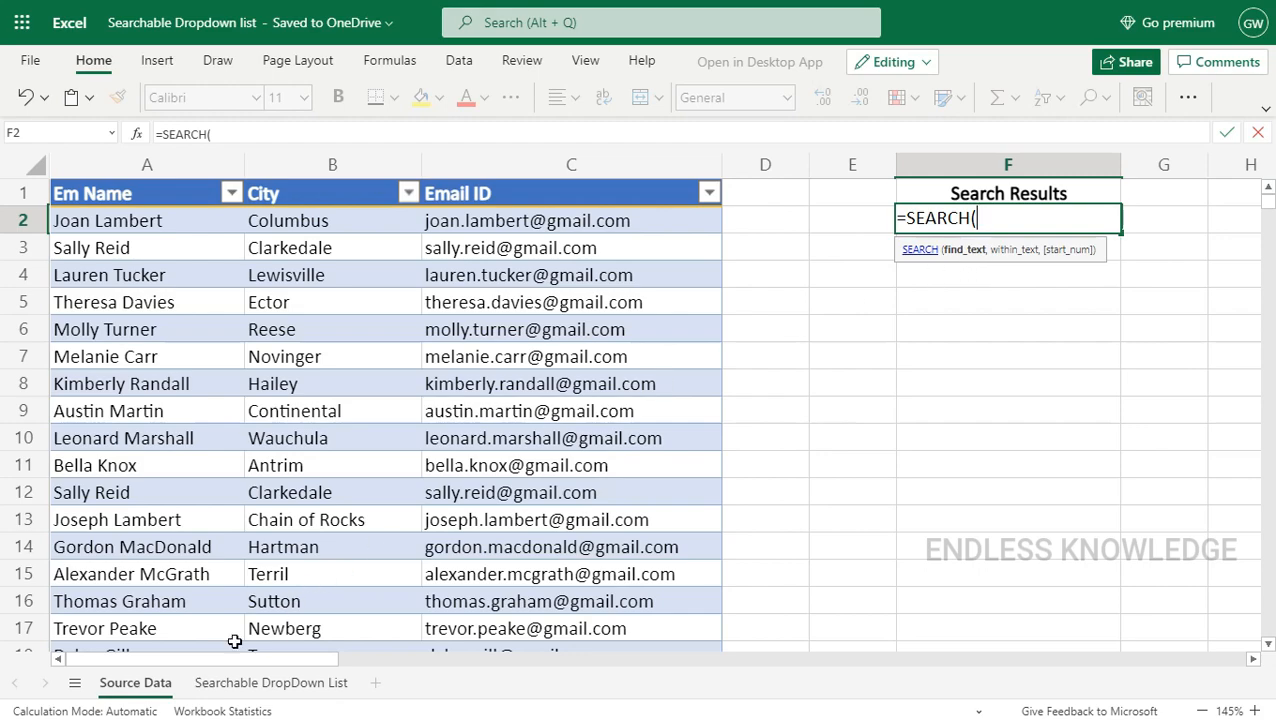
{"action": "left_click", "coordinate": [232, 681]}
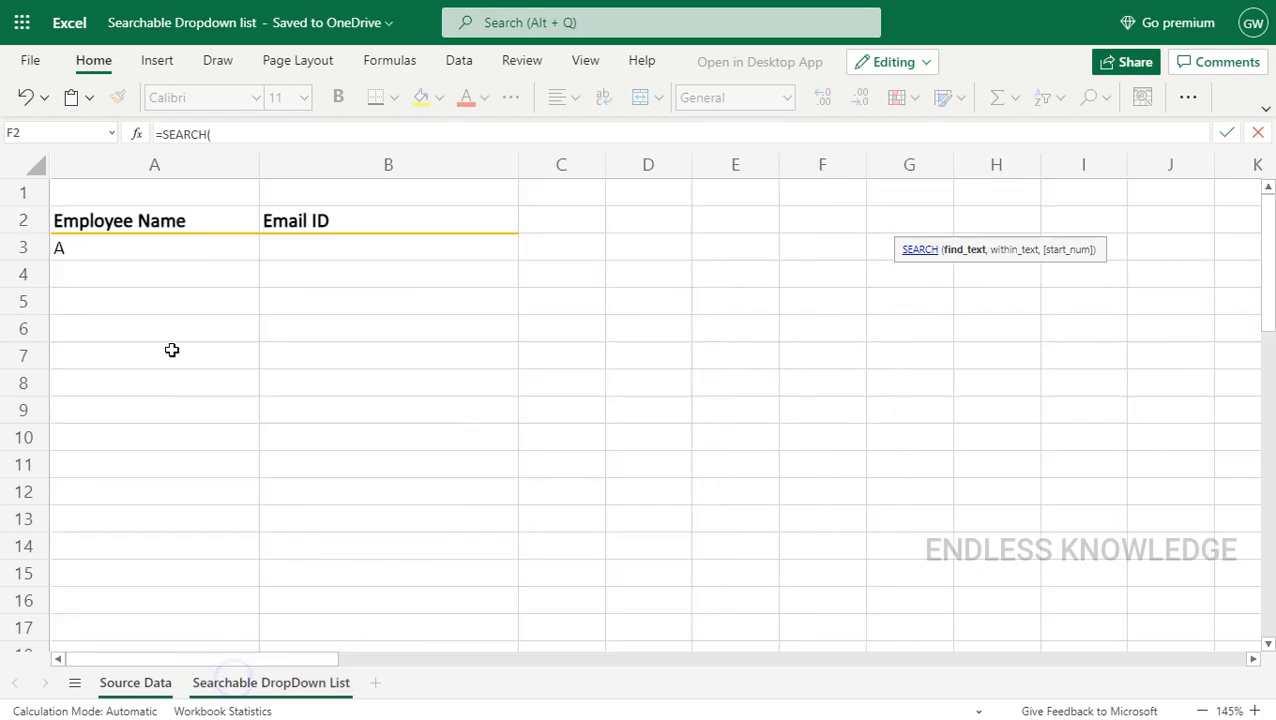
{"action": "left_click", "coordinate": [137, 252]}
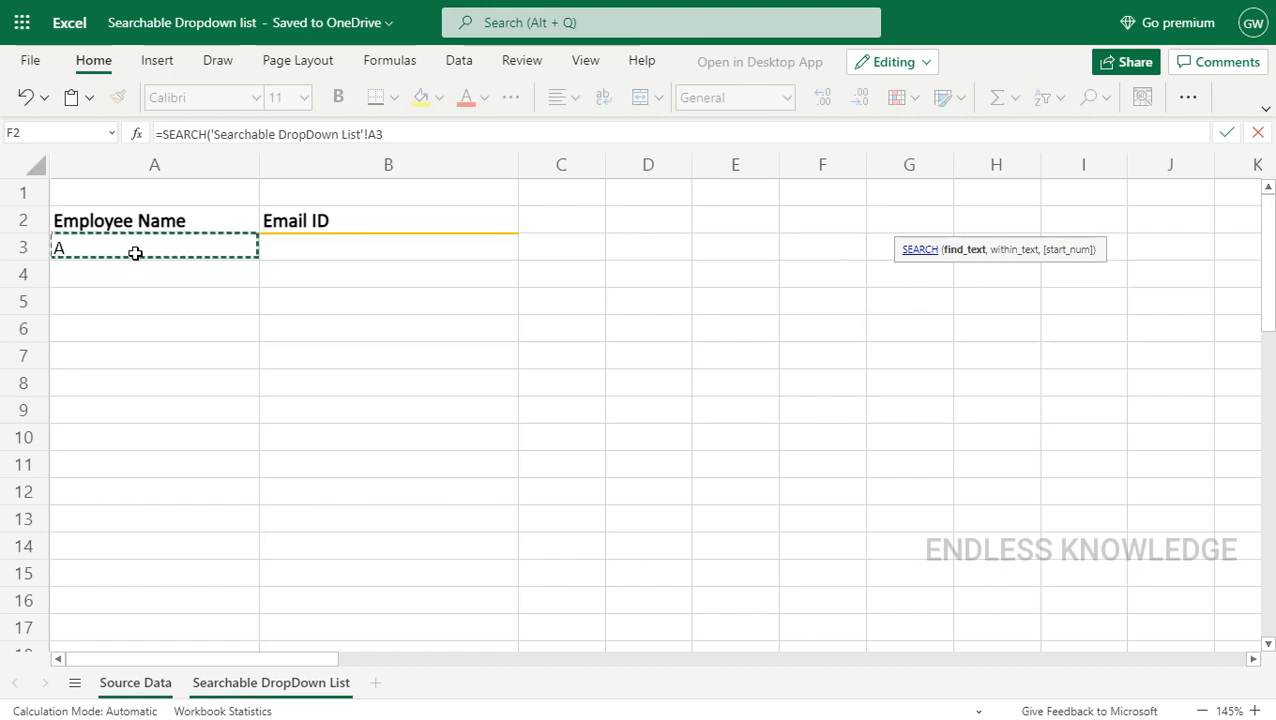
{"action": "type", "text": ","}
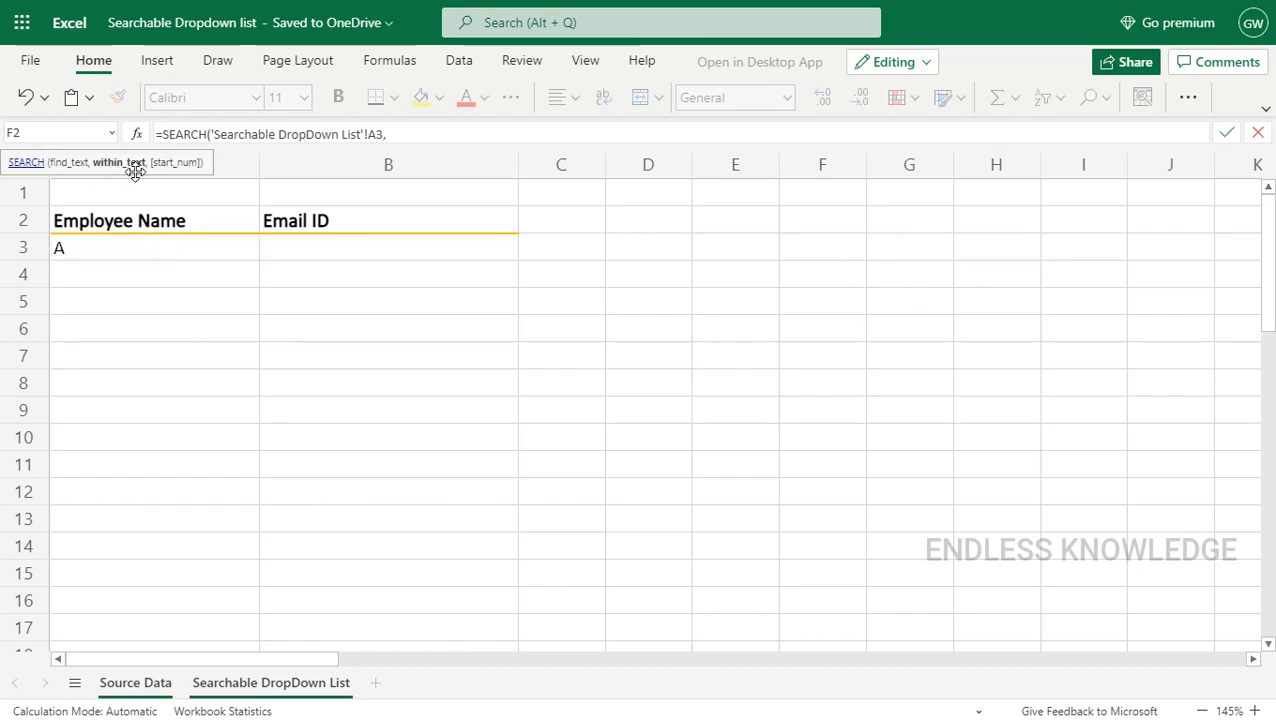
{"action": "left_click", "coordinate": [140, 688]}
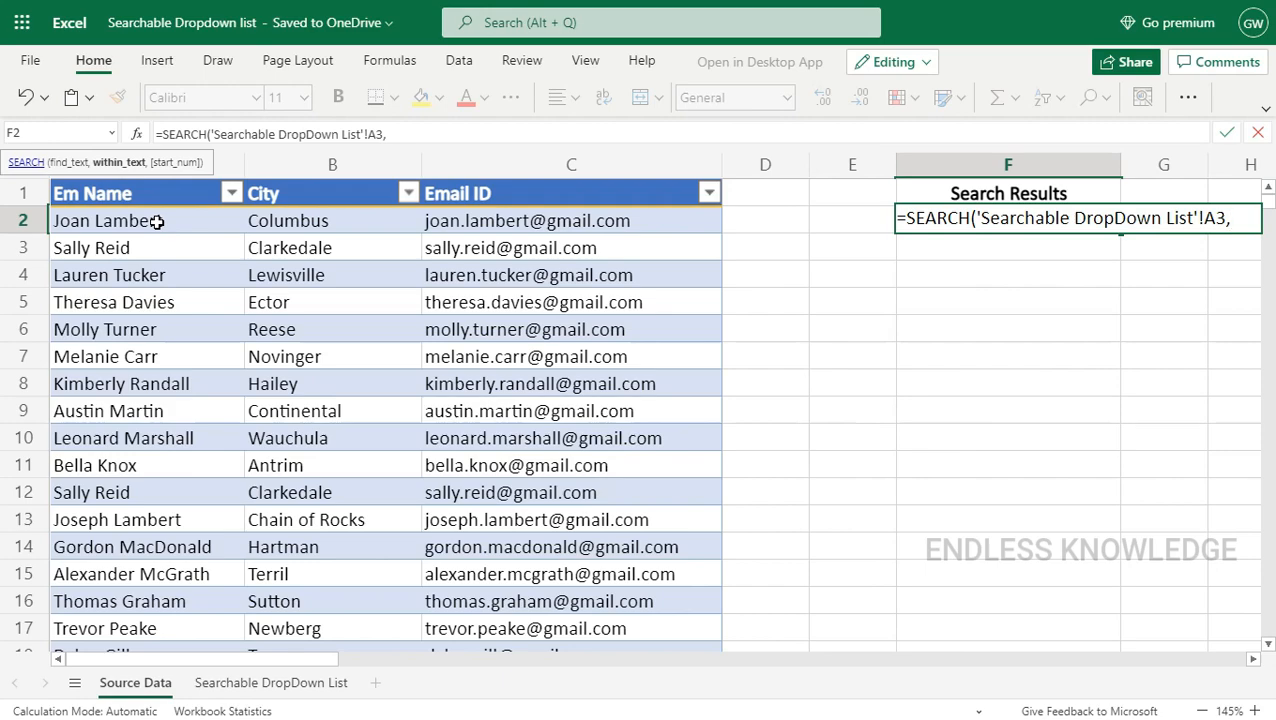
{"action": "left_click", "coordinate": [160, 221]}
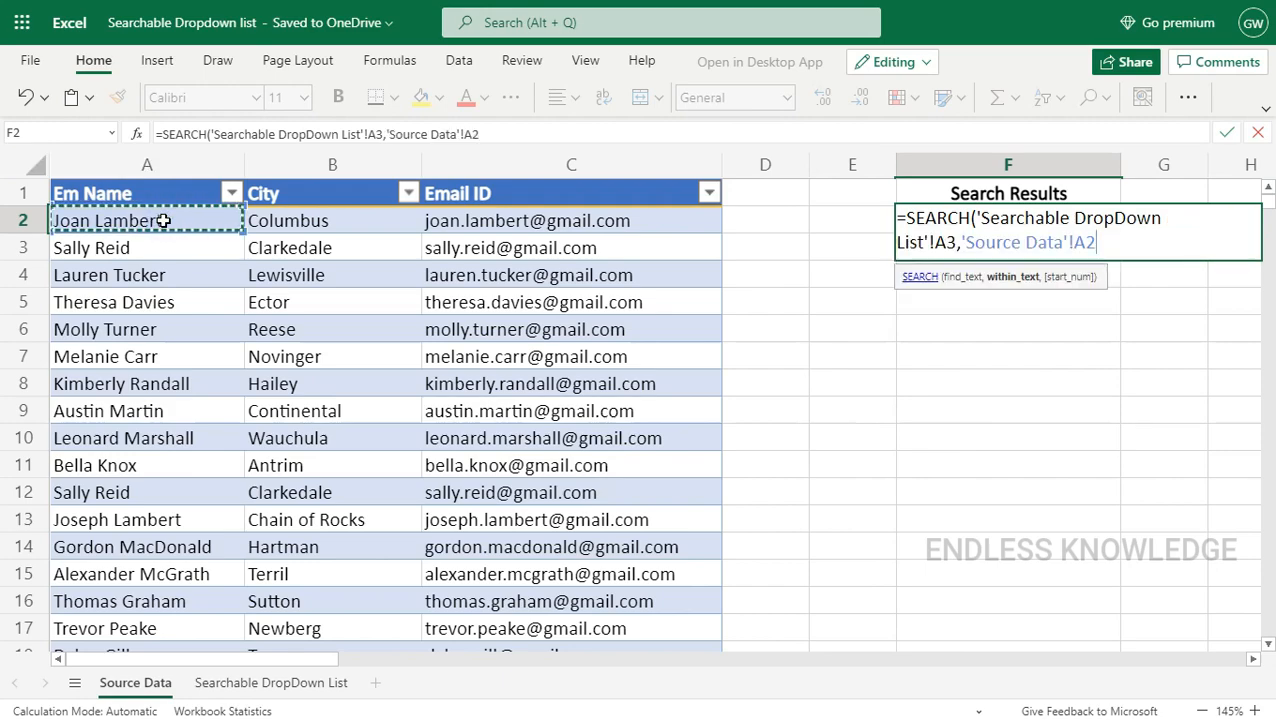
{"action": "key", "text": "ctrl+shift+Down"}
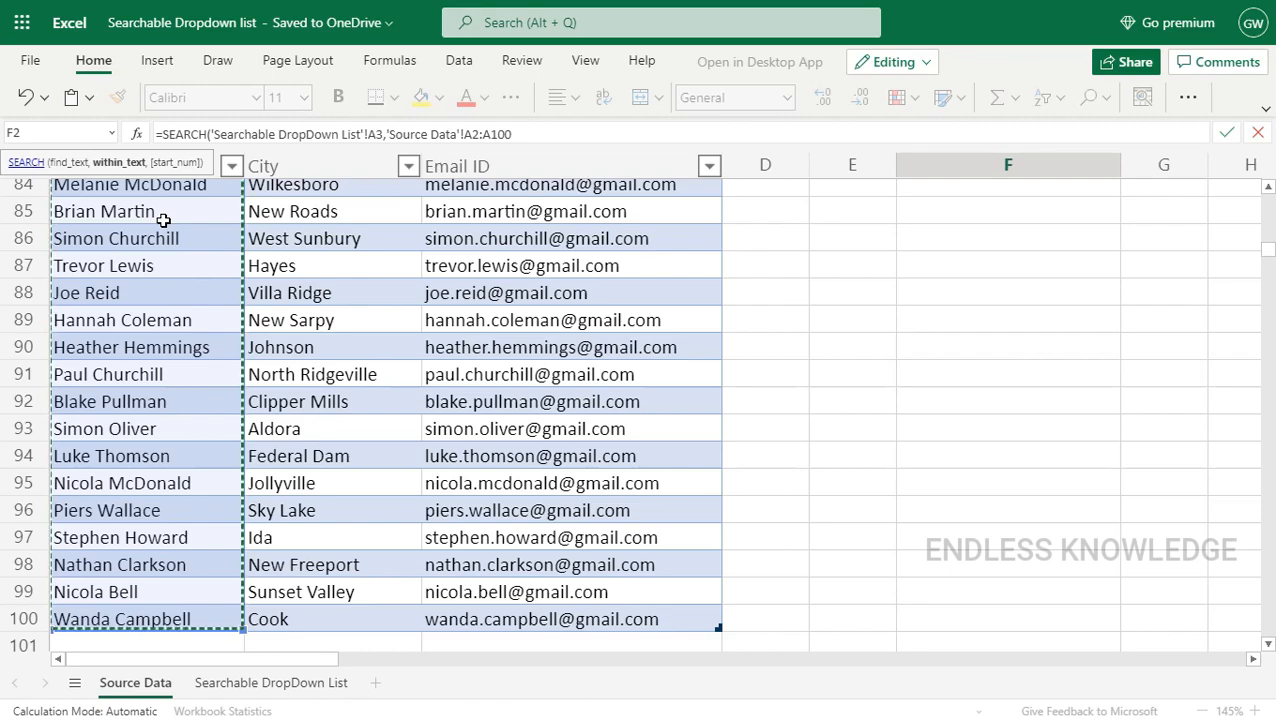
{"action": "key", "text": "F4"}
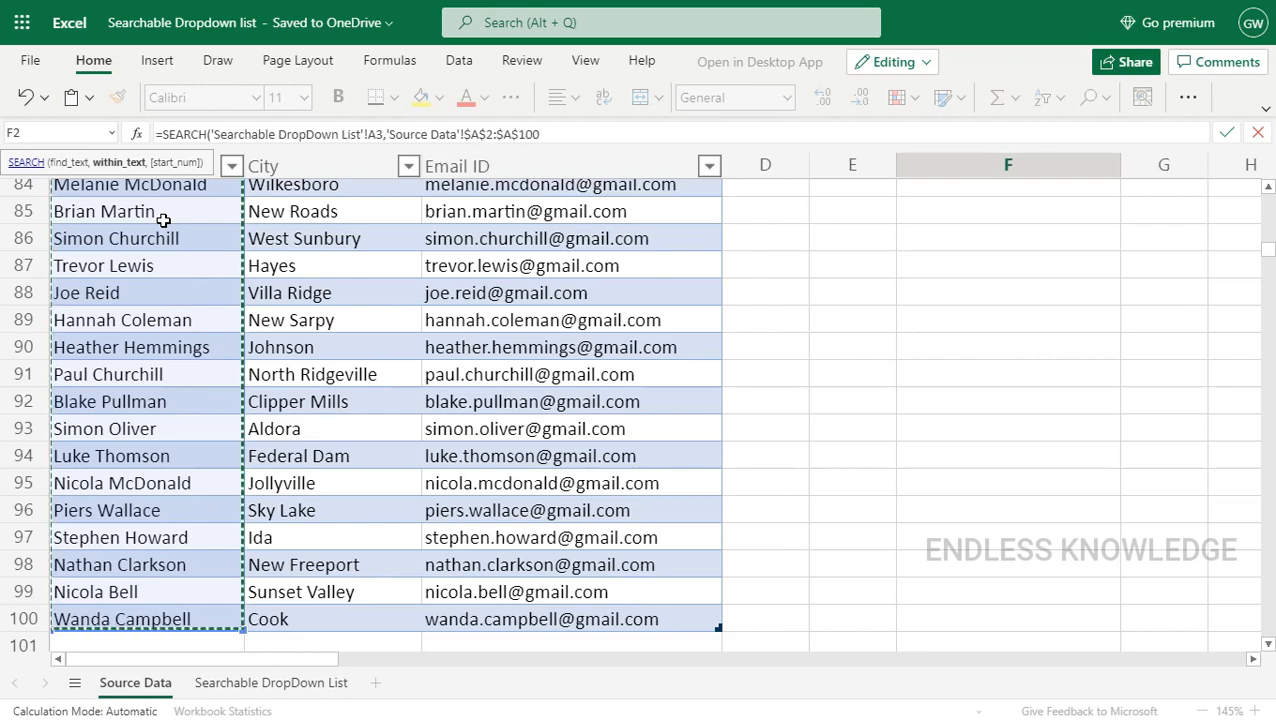
{"action": "key", "text": "Return"}
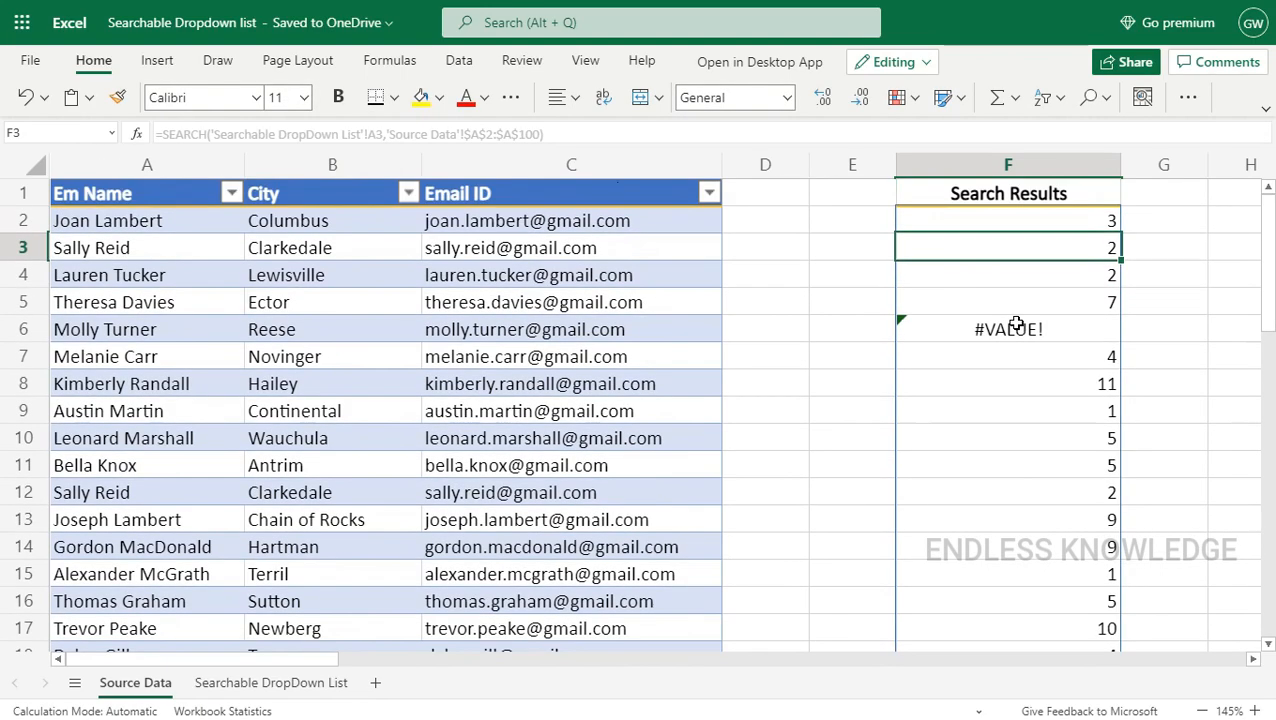
Examine the SEARCH output down column F against the Em Name entries and the search text on the Searchable DropDown List sheet.
{"action": "key", "text": "Up"}
{"action": "scroll", "coordinate": [1011, 260], "scroll_direction": "down", "scroll_amount": 10}
{"action": "scroll", "coordinate": [1011, 285], "scroll_direction": "down", "scroll_amount": 4}
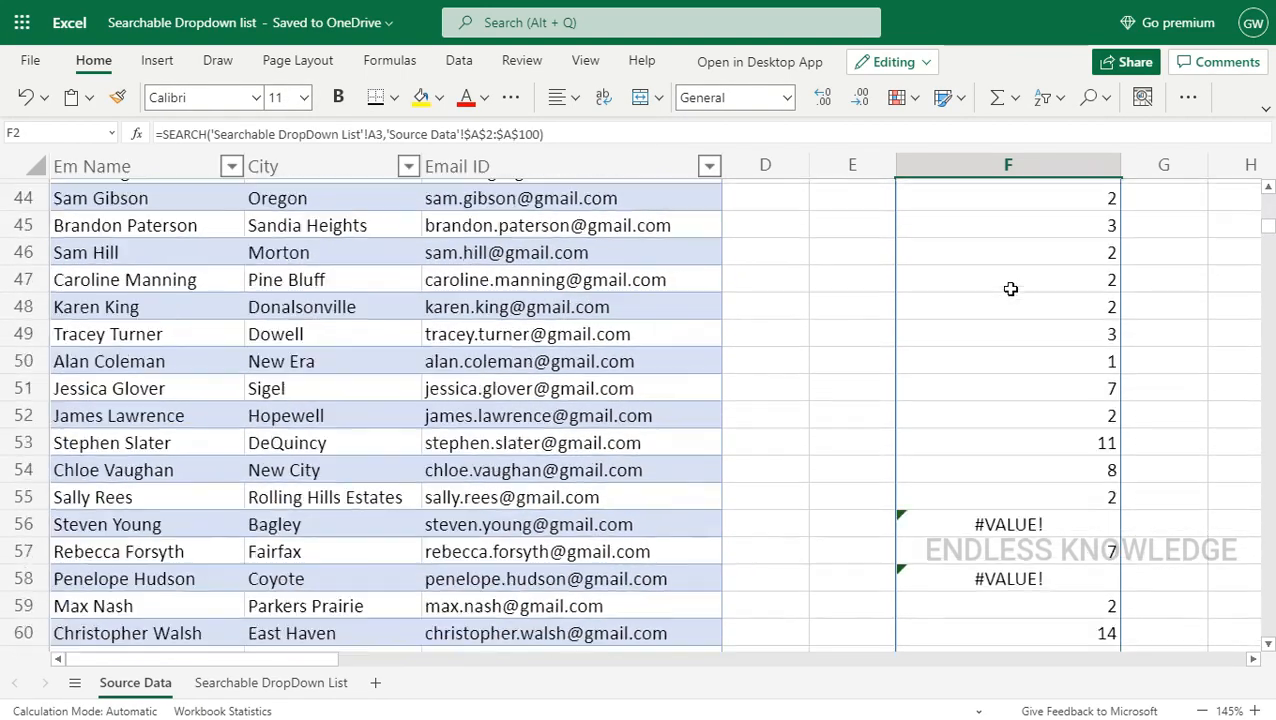
{"action": "scroll", "coordinate": [1002, 287], "scroll_direction": "up", "scroll_amount": 14}
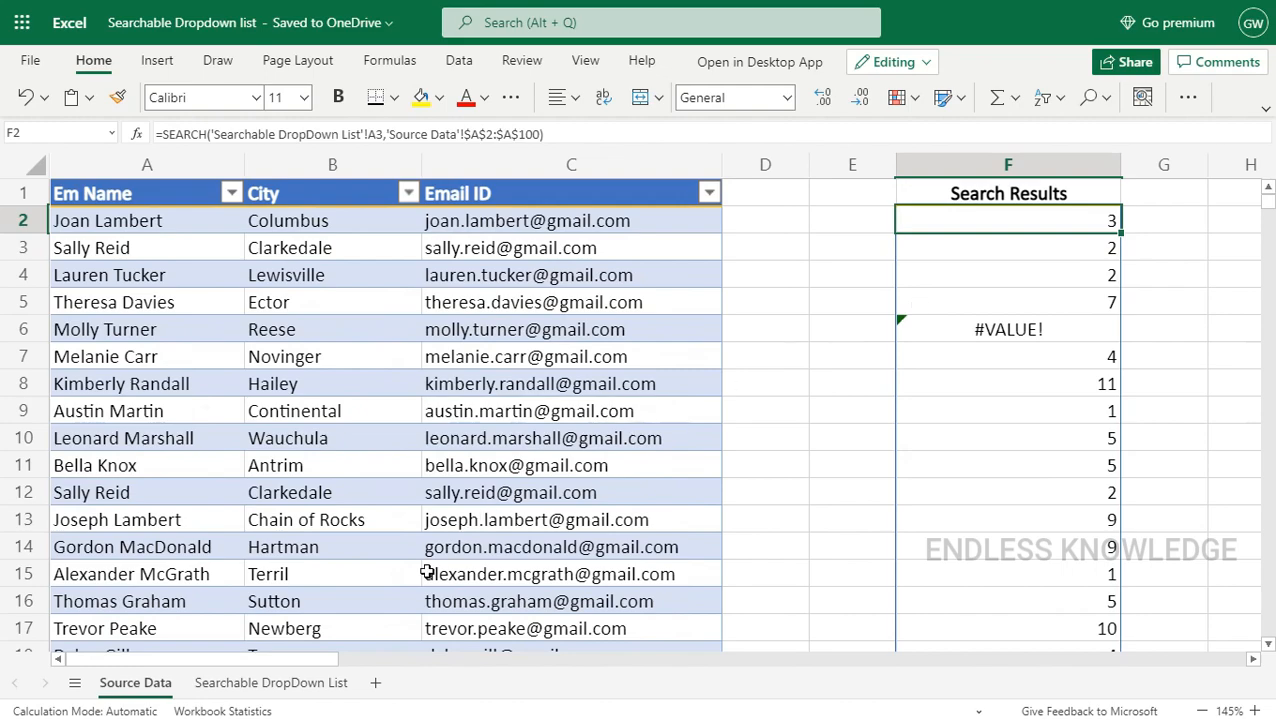
{"action": "left_click", "coordinate": [296, 683]}
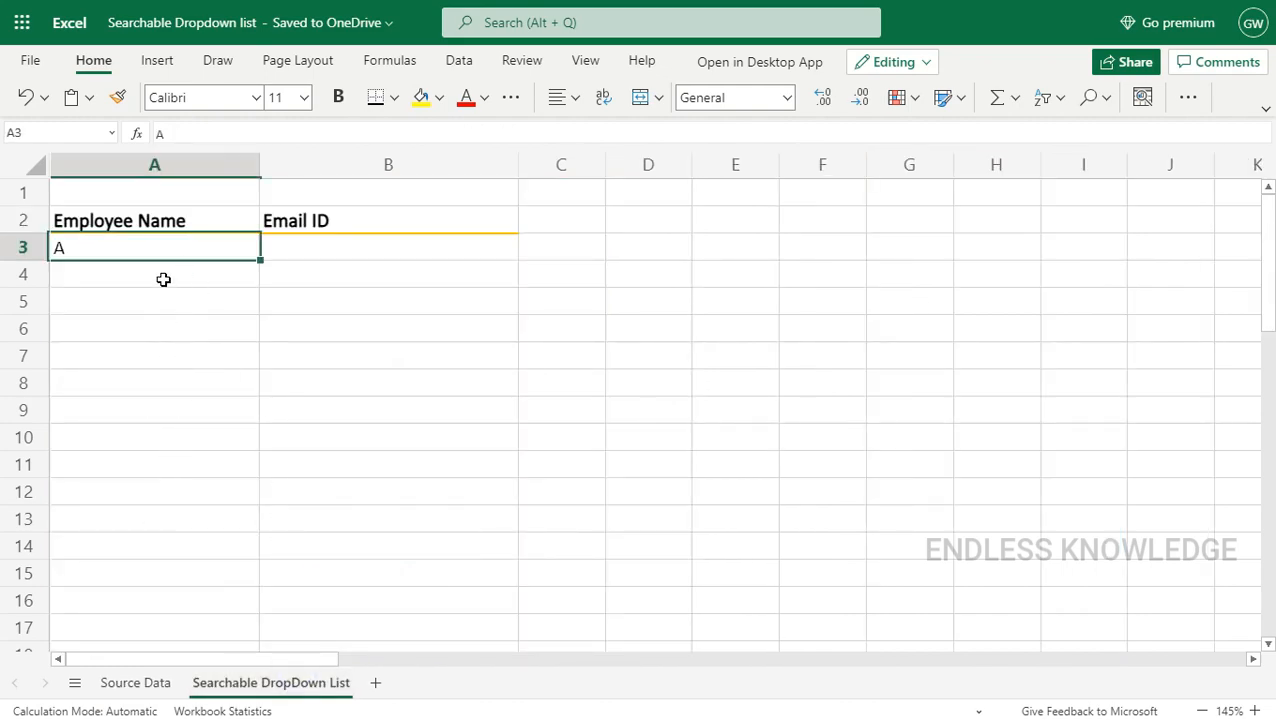
{"action": "left_click", "coordinate": [135, 682]}
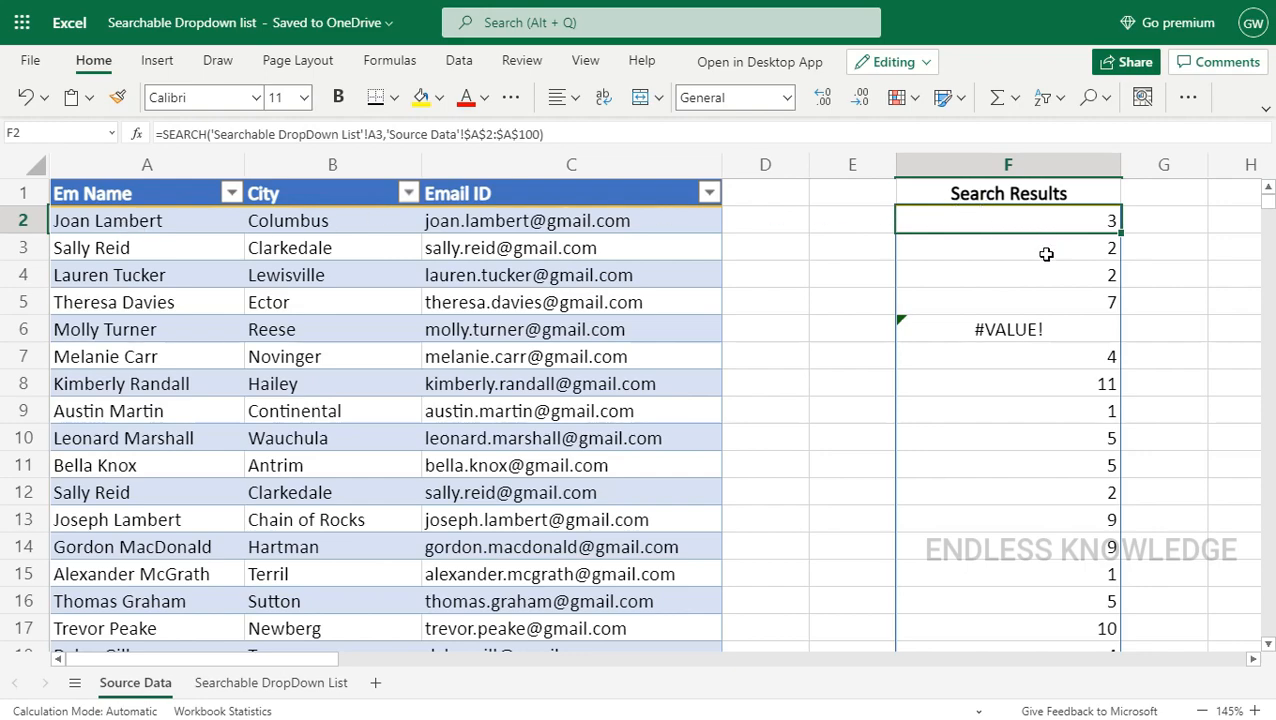
{"action": "left_click", "coordinate": [1036, 298]}
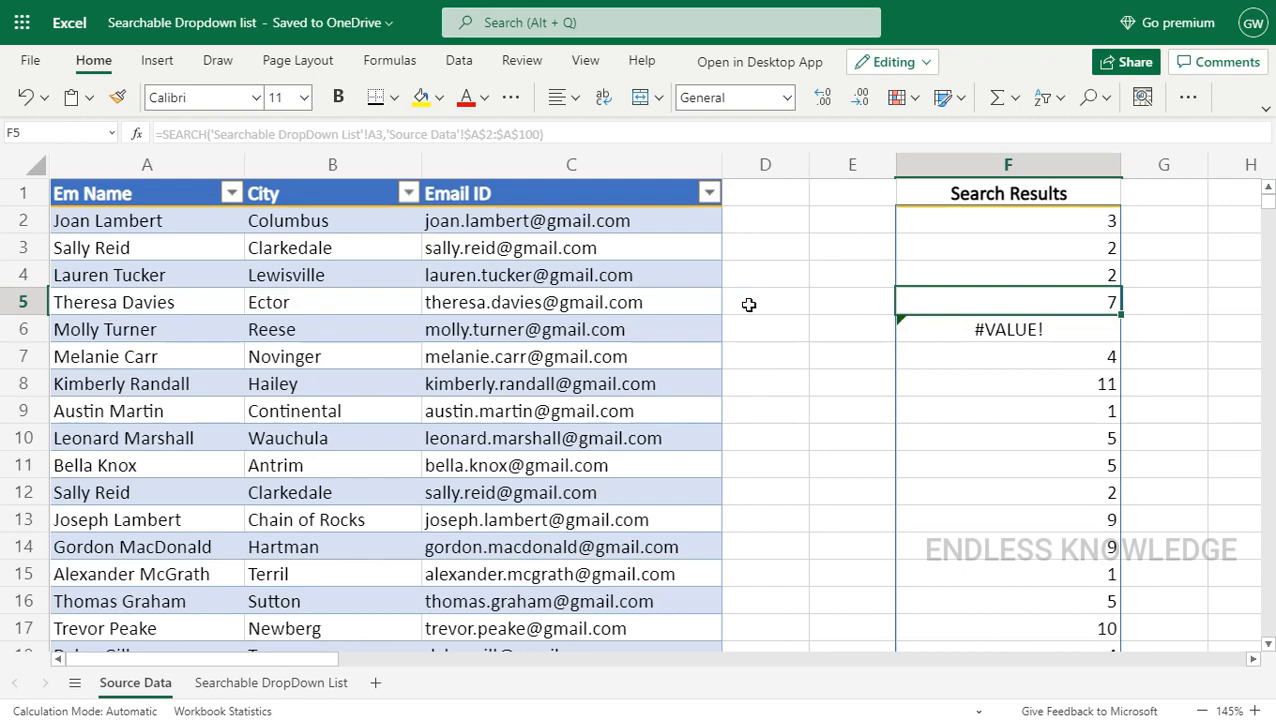
{"action": "left_click", "coordinate": [1078, 328]}
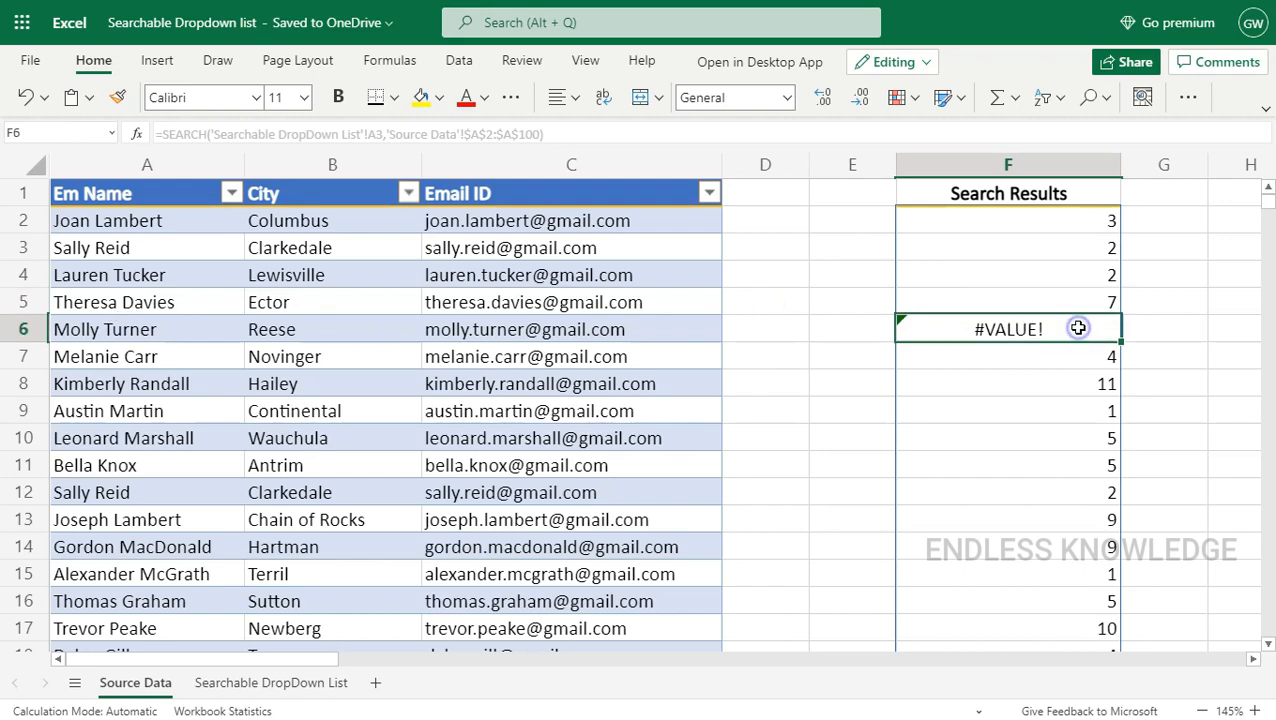
{"action": "left_click", "coordinate": [92, 326]}
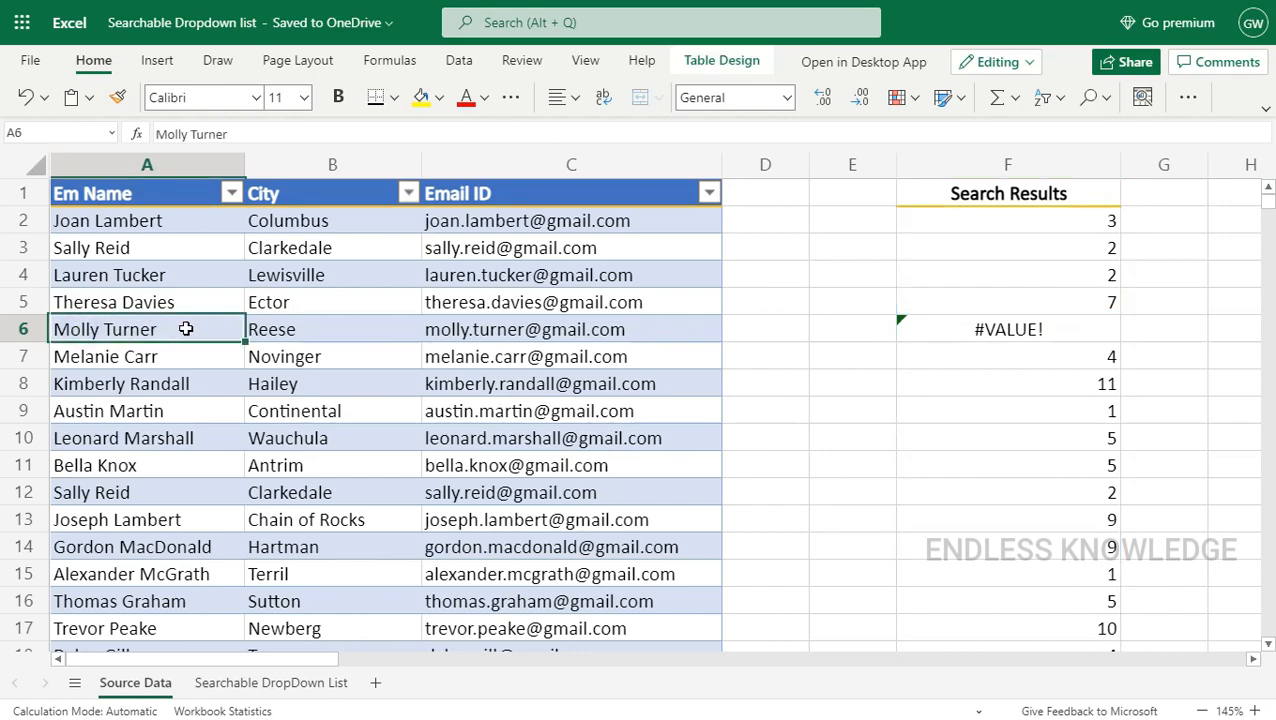
{"action": "left_click", "coordinate": [178, 299]}
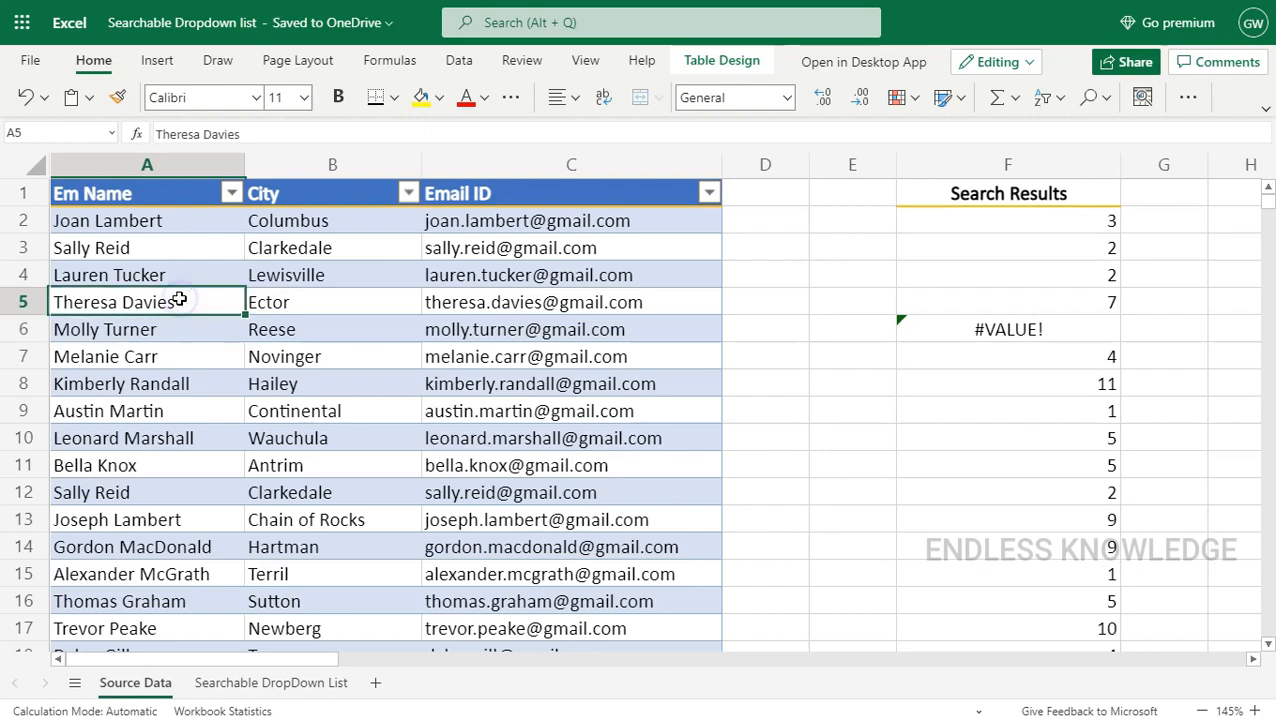
{"action": "left_click", "coordinate": [948, 297]}
{"action": "left_click", "coordinate": [212, 356]}
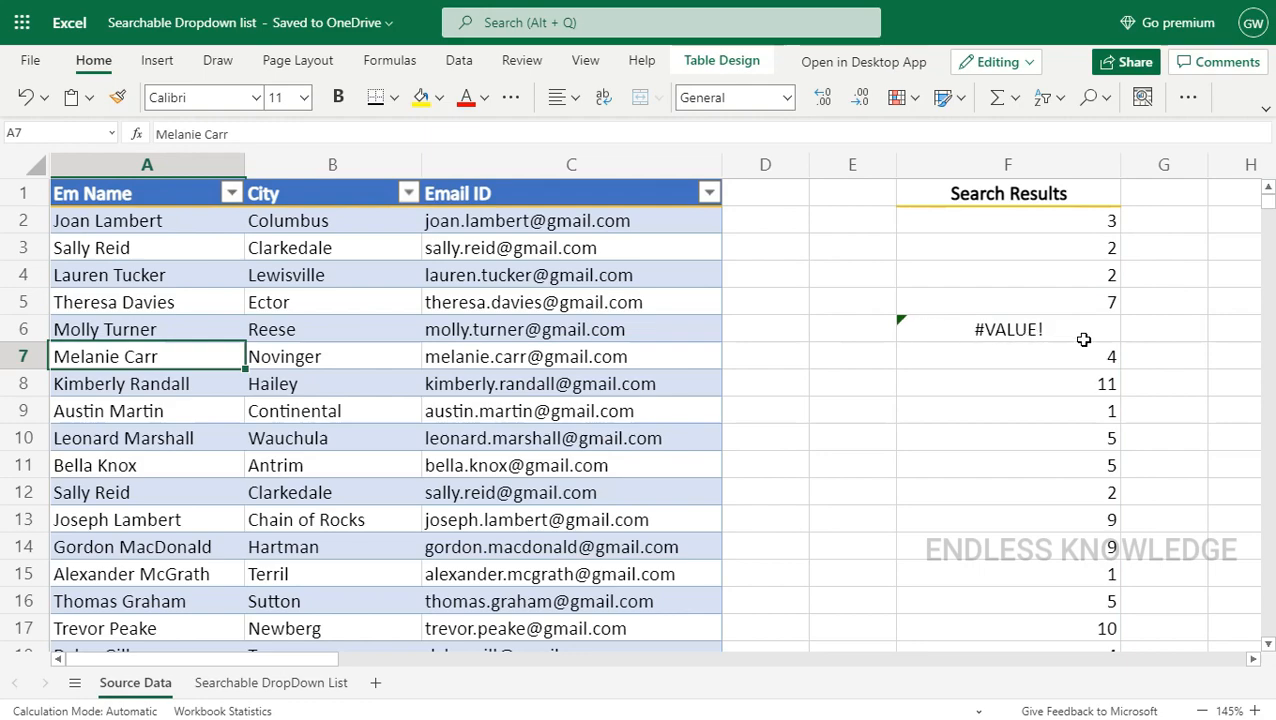
{"action": "left_click", "coordinate": [1081, 334]}
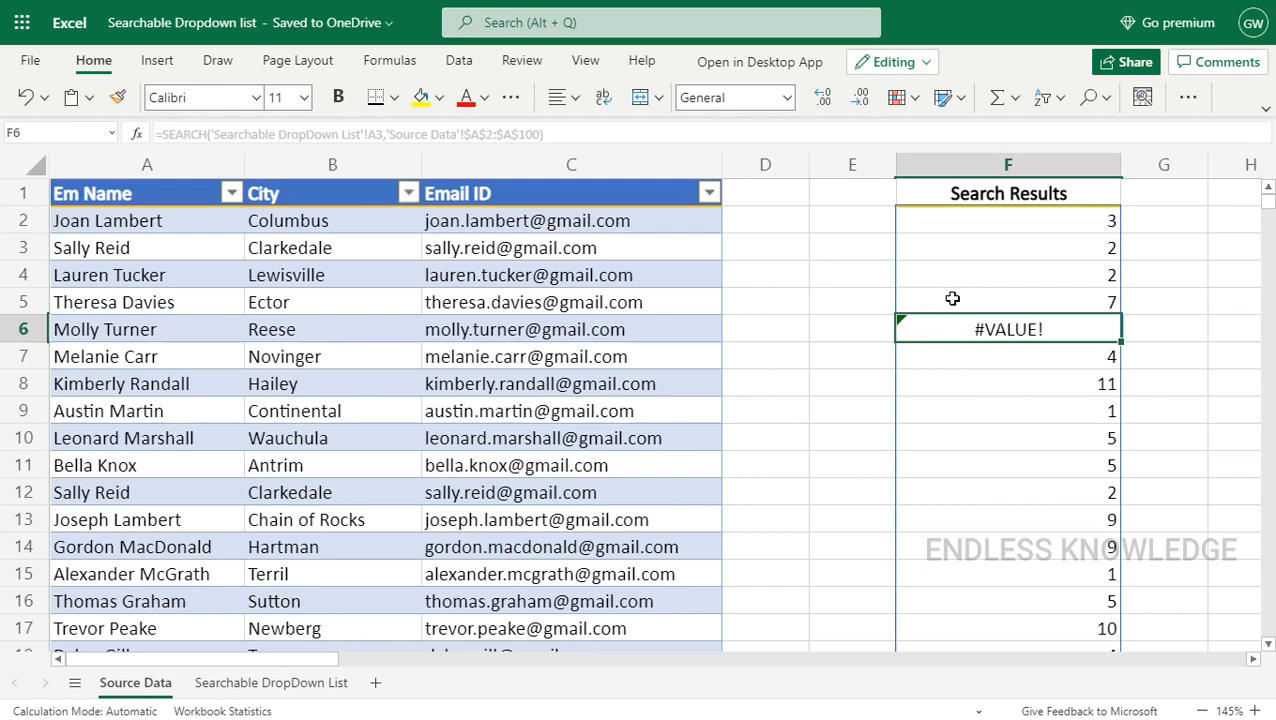
Wrap the SEARCH formula in F2 in ISNUMBER and check the output for rows 2 and 6.
{"action": "left_click", "coordinate": [1000, 224]}
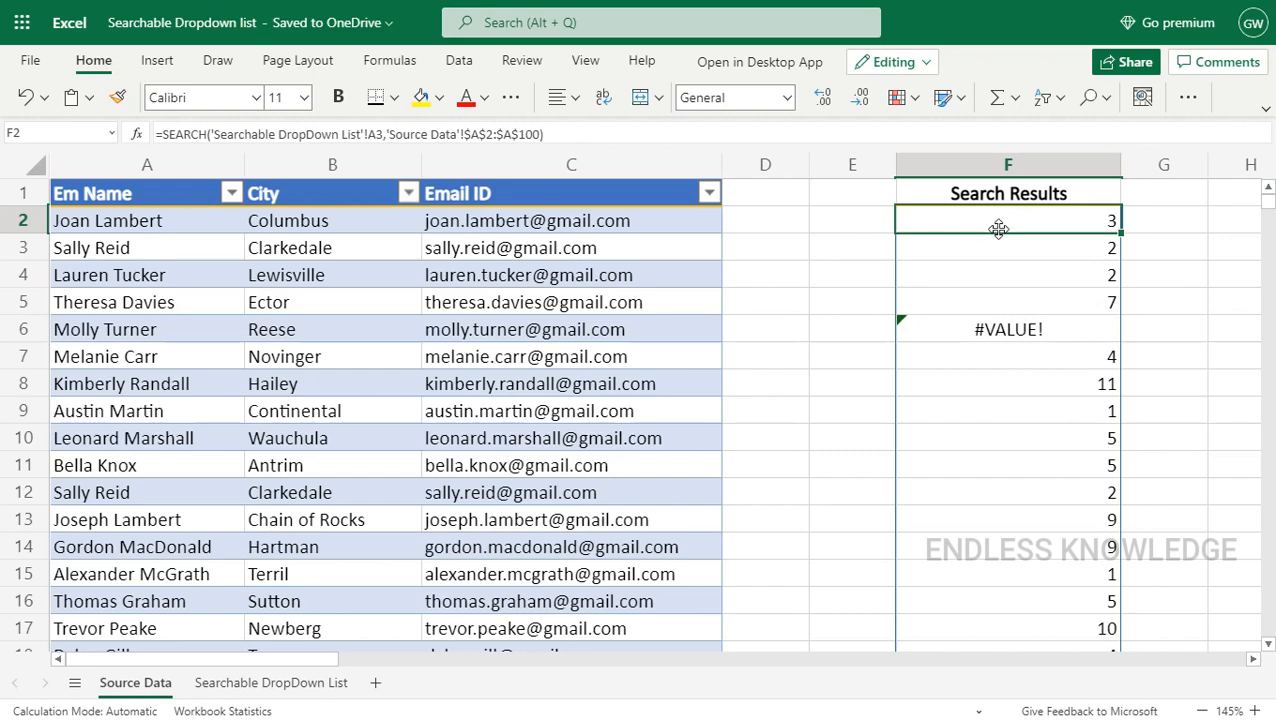
{"action": "left_click", "coordinate": [570, 133]}
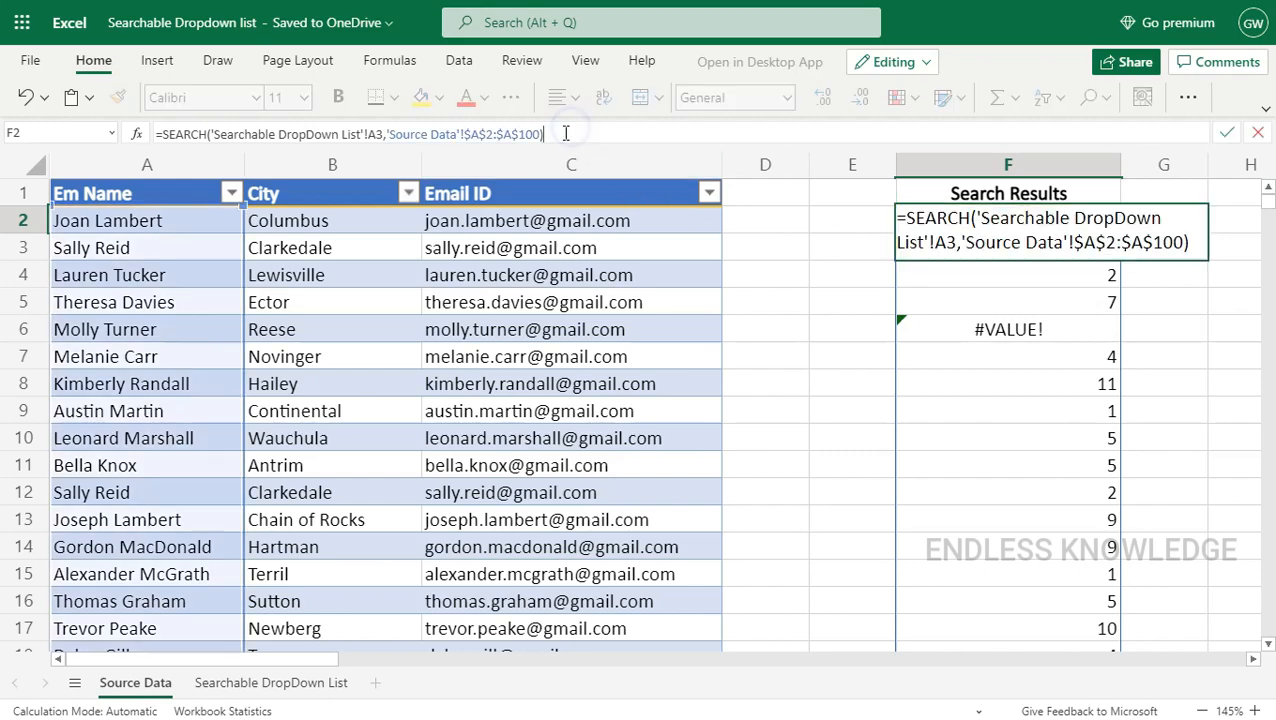
{"action": "left_click_drag", "start_coordinate": [570, 133], "coordinate": [166, 134]}
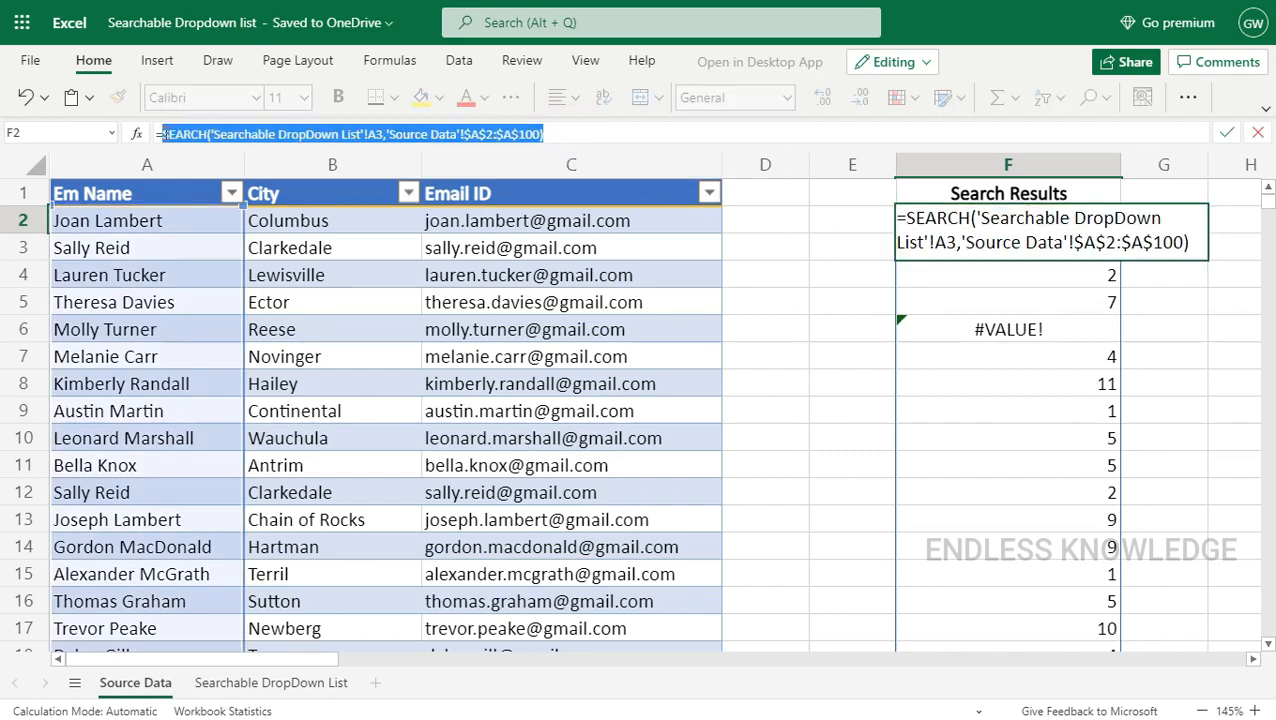
{"action": "left_click", "coordinate": [165, 134]}
{"action": "type", "text": "isnum"}
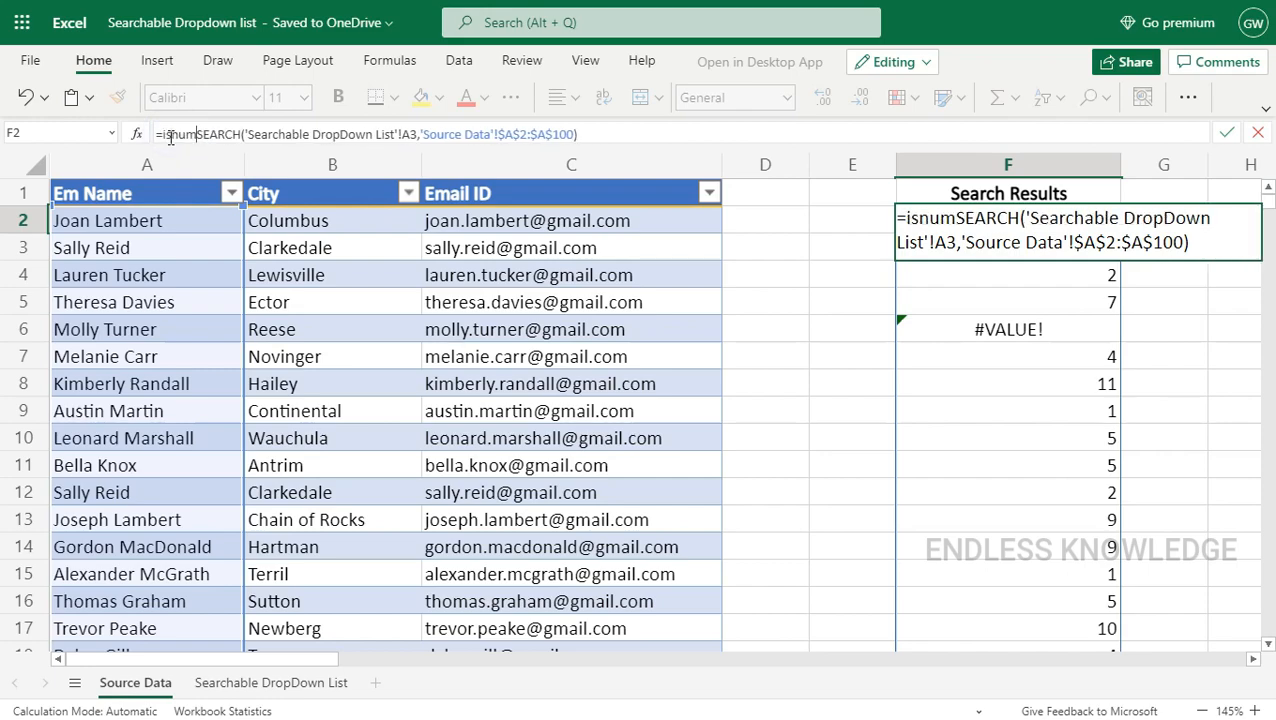
{"action": "type", "text": "ber"}
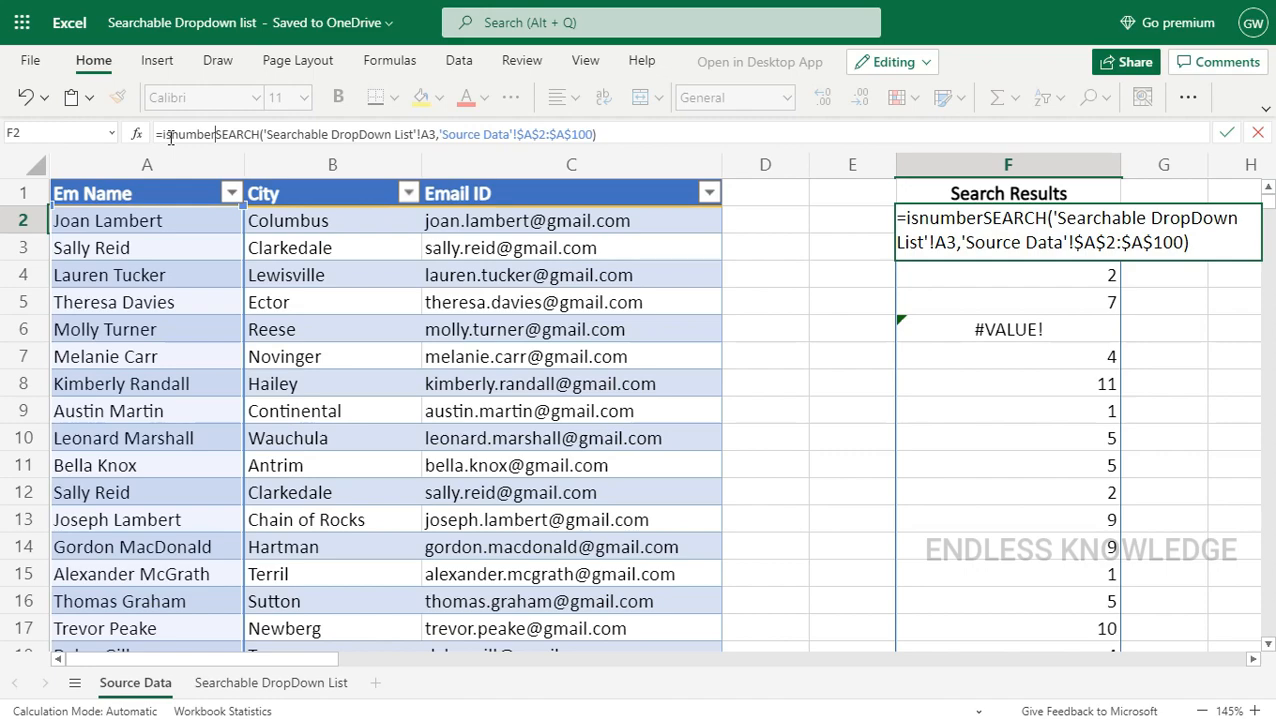
{"action": "type", "text": "("}
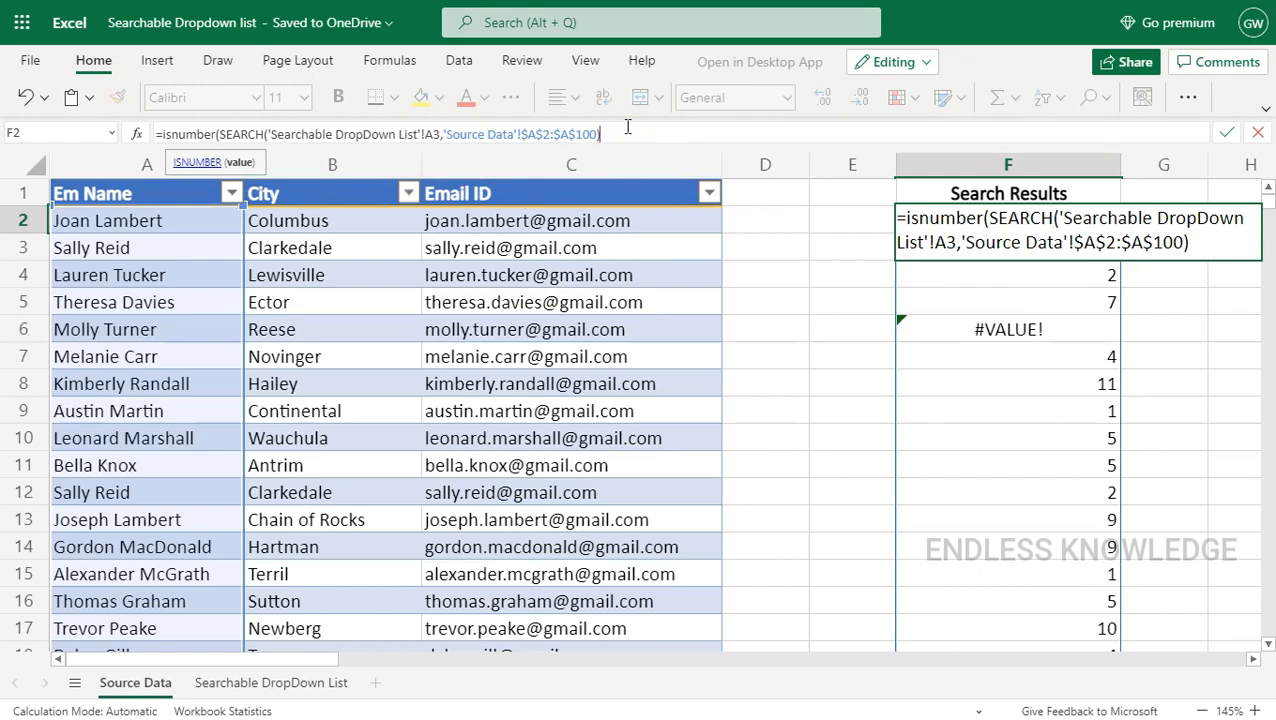
{"action": "type", "text": ")"}
{"action": "key", "text": "Return"}
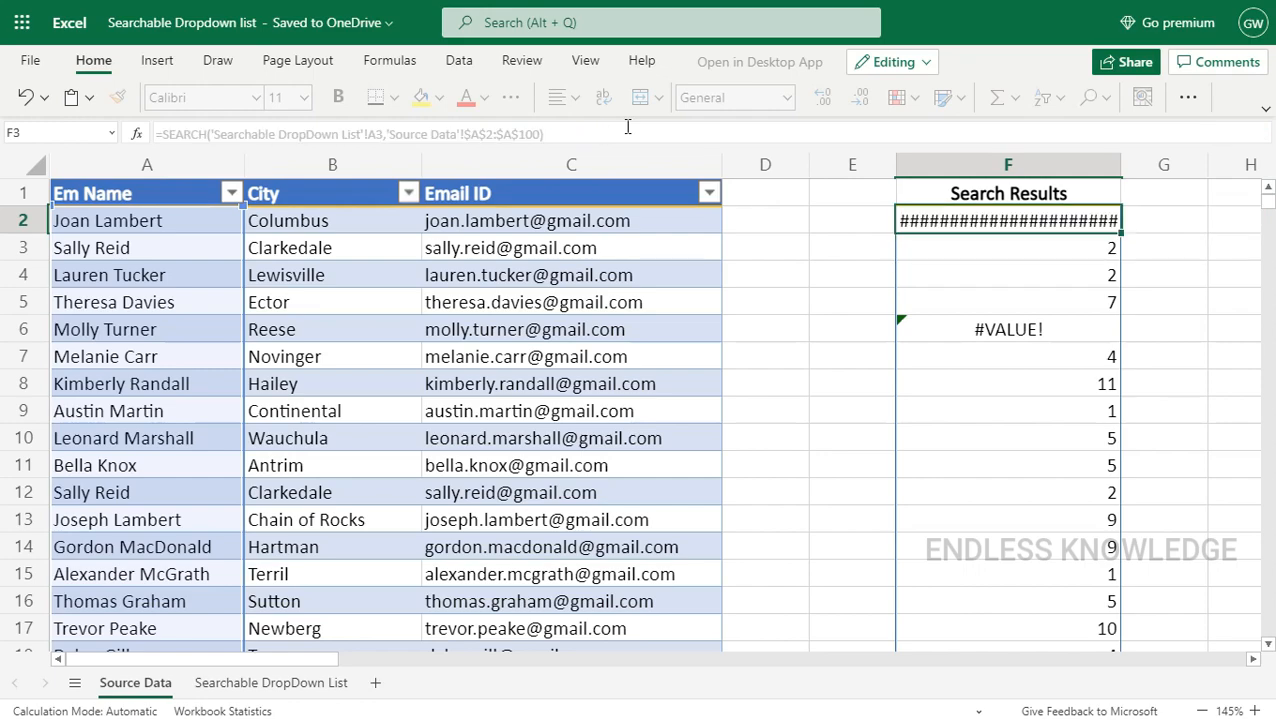
{"action": "left_click", "coordinate": [1057, 220]}
{"action": "left_click", "coordinate": [1061, 326]}
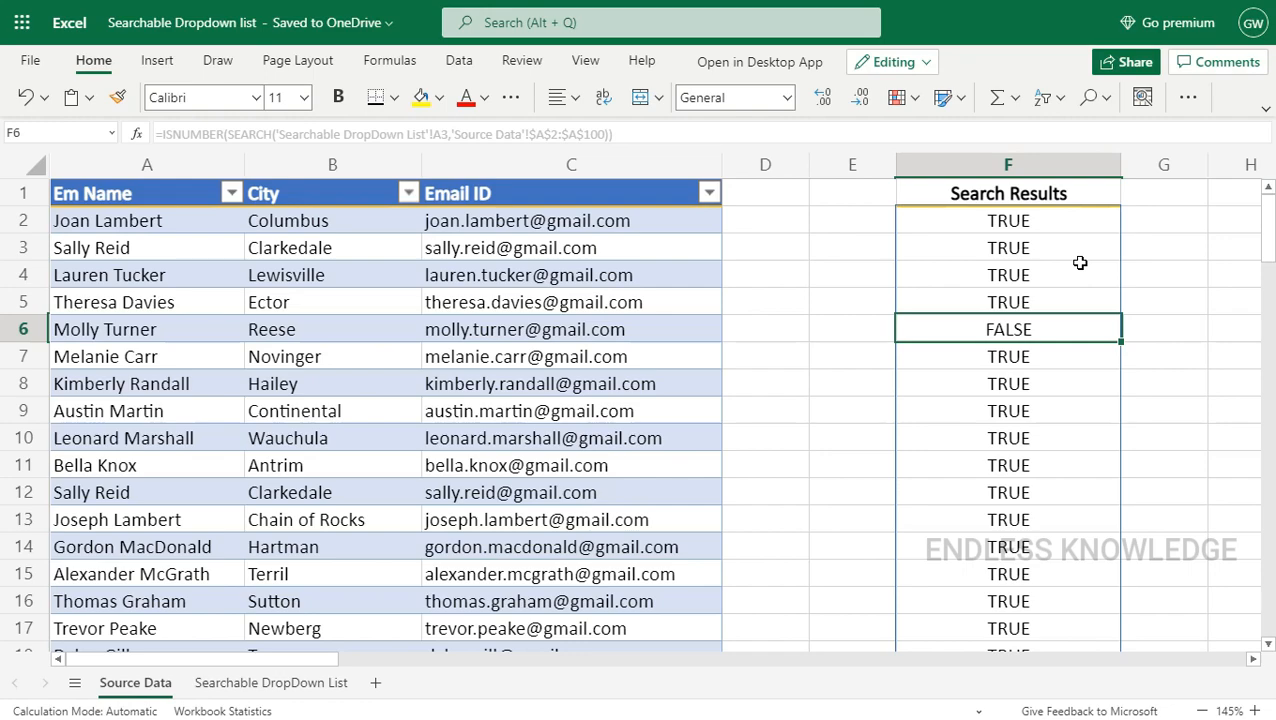
Insert FILTER before ISNUMBER in the F2 formula, with Em Name range A2:A100 as the array argument.
{"action": "left_click", "coordinate": [1060, 218]}
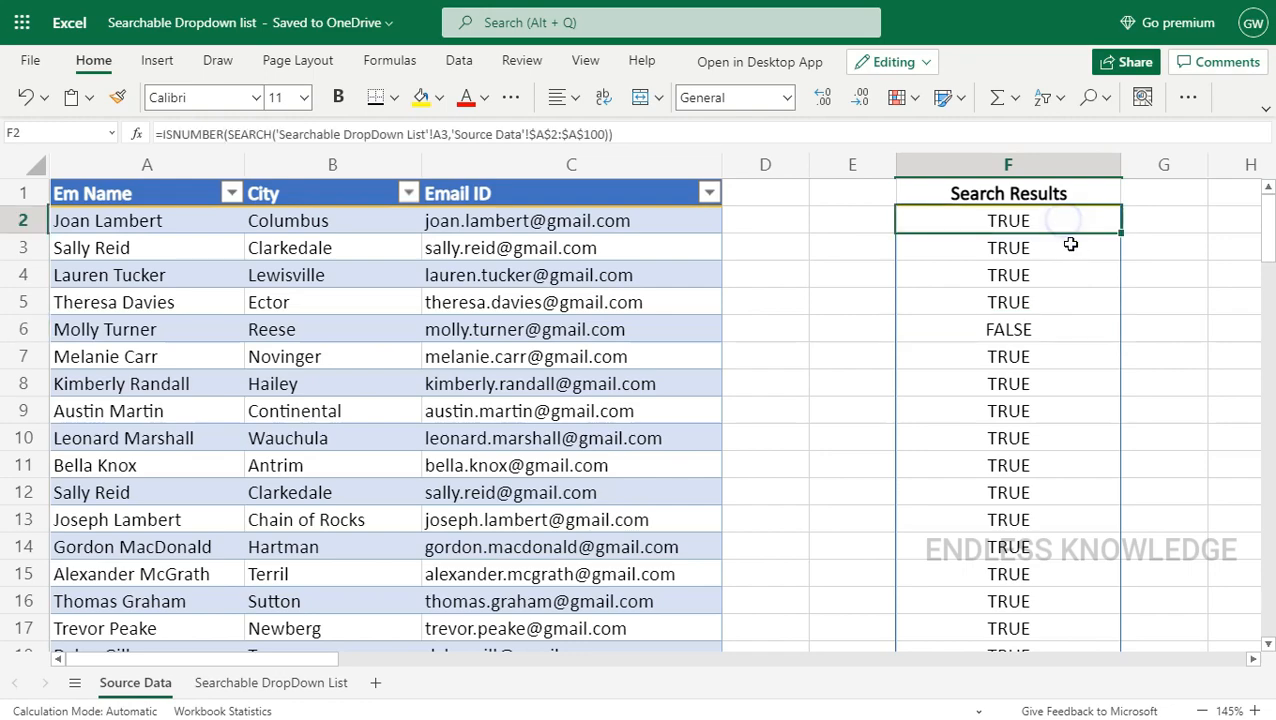
{"action": "left_click", "coordinate": [164, 130]}
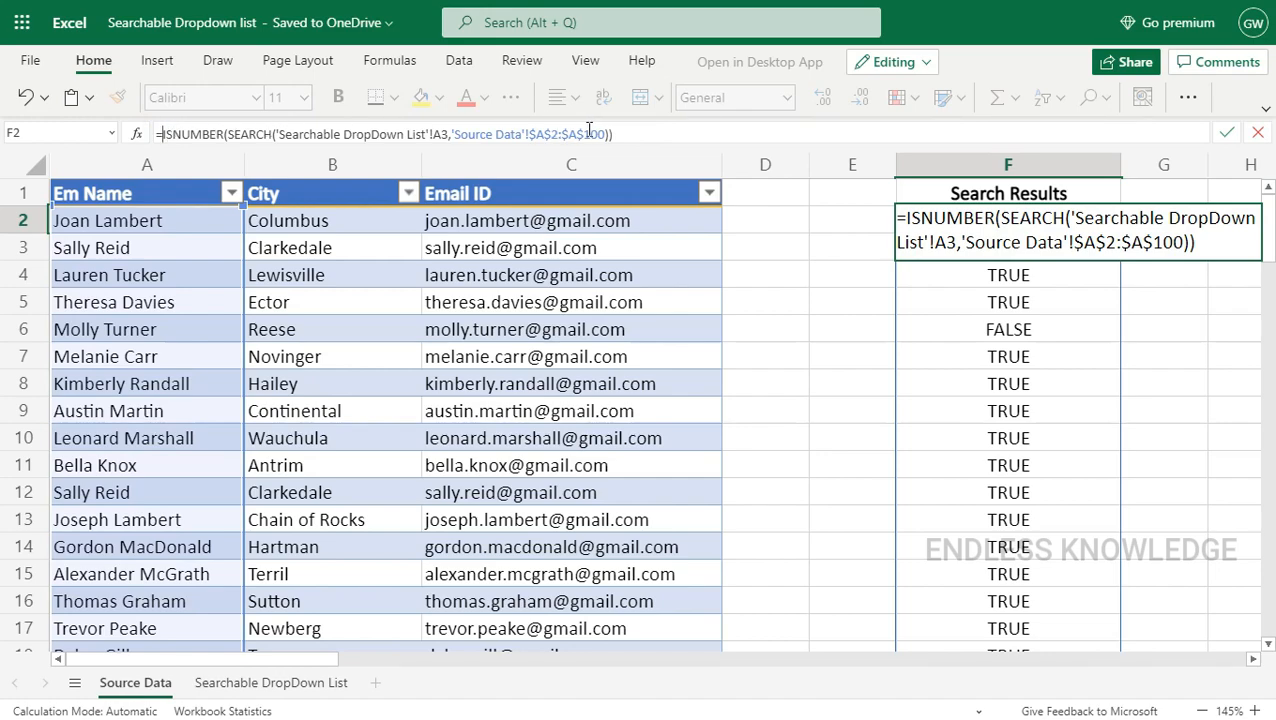
{"action": "type", "text": "Fil"}
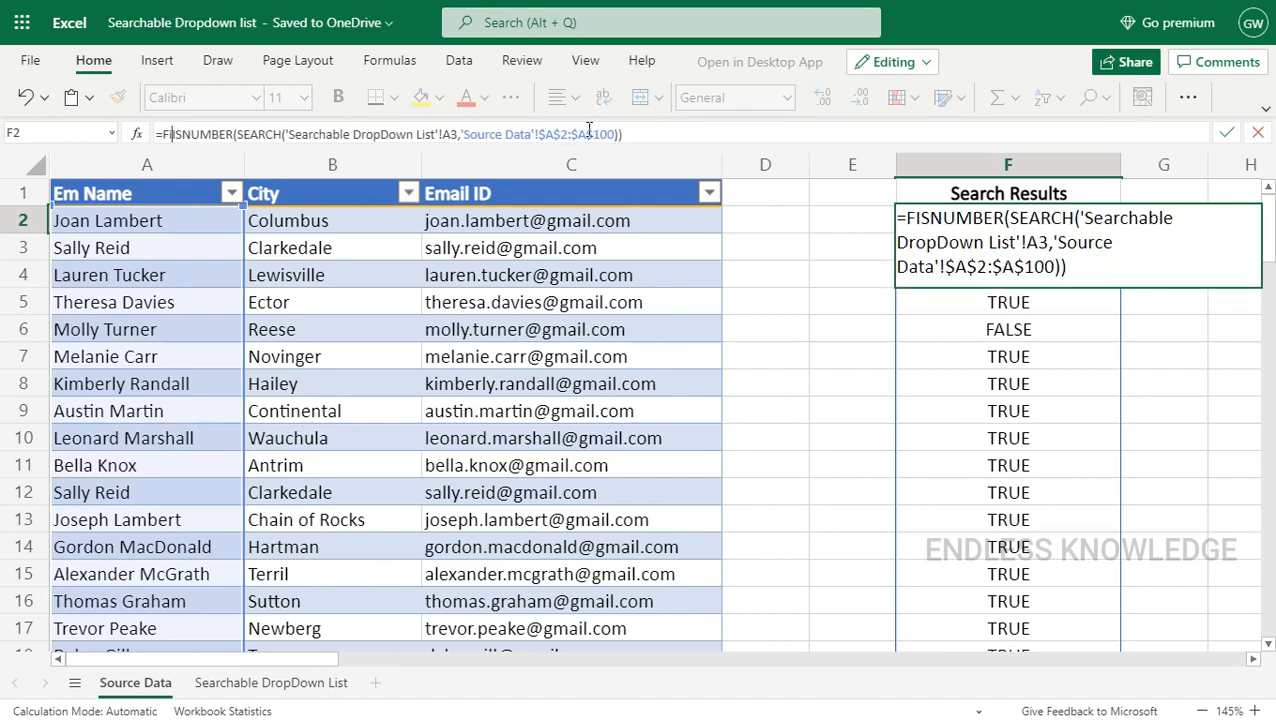
{"action": "type", "text": "ter"}
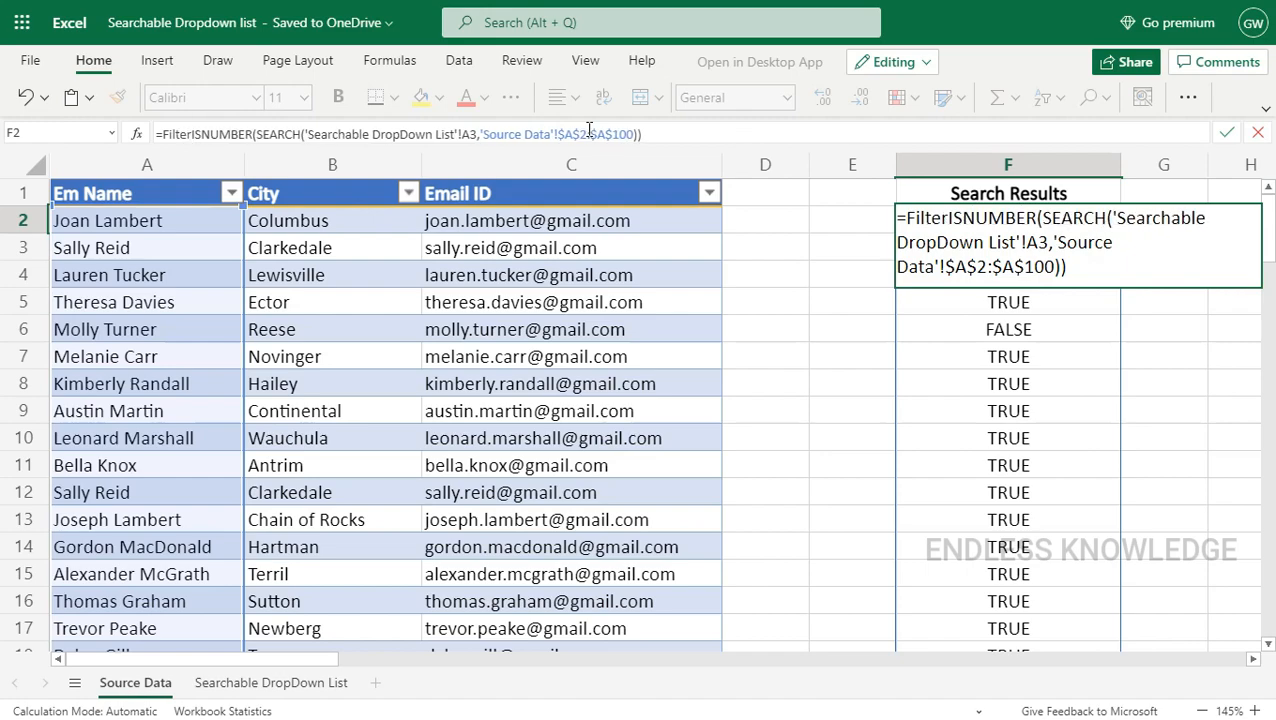
{"action": "type", "text": "("}
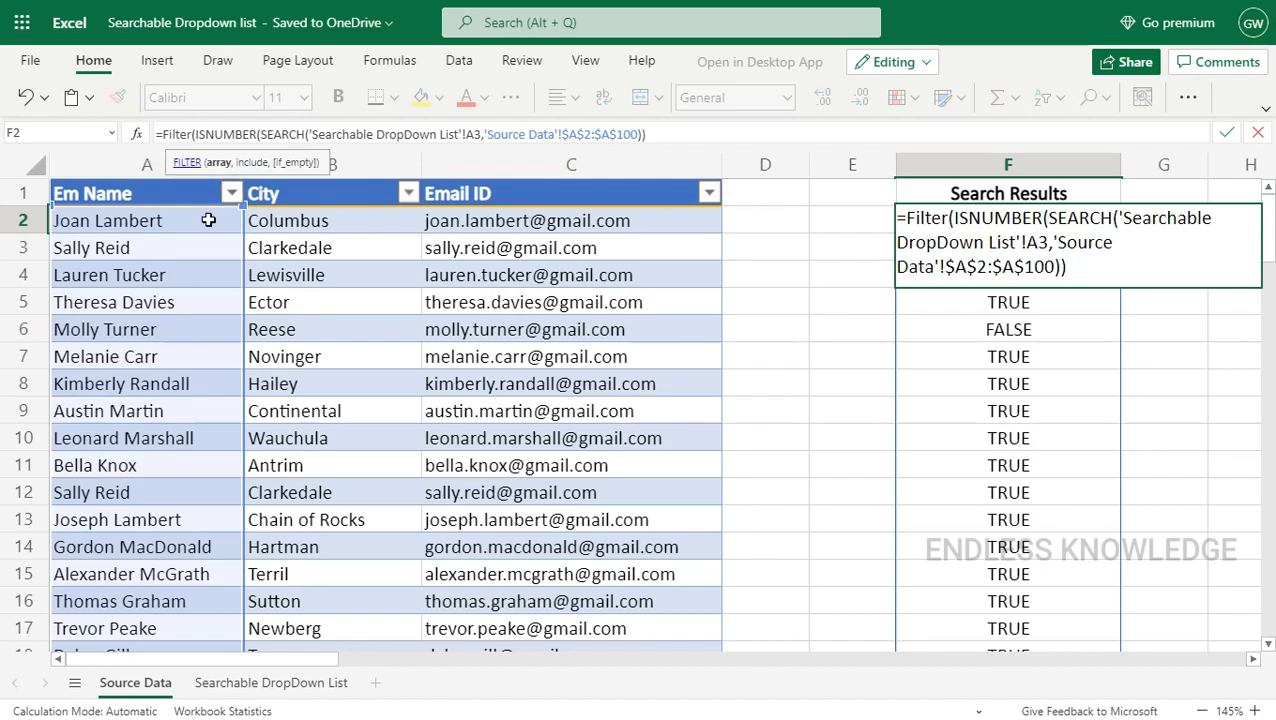
{"action": "left_click_drag", "start_coordinate": [208, 220], "coordinate": [195, 476]}
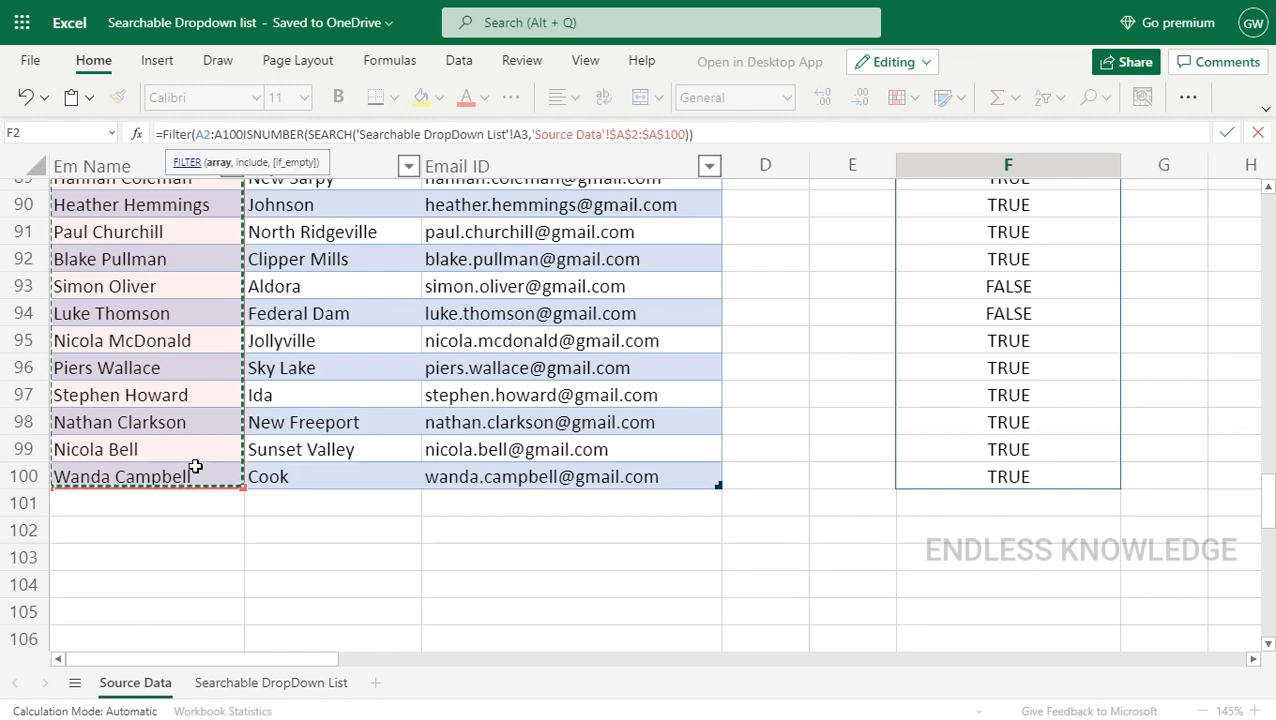
{"action": "type", "text": ","}
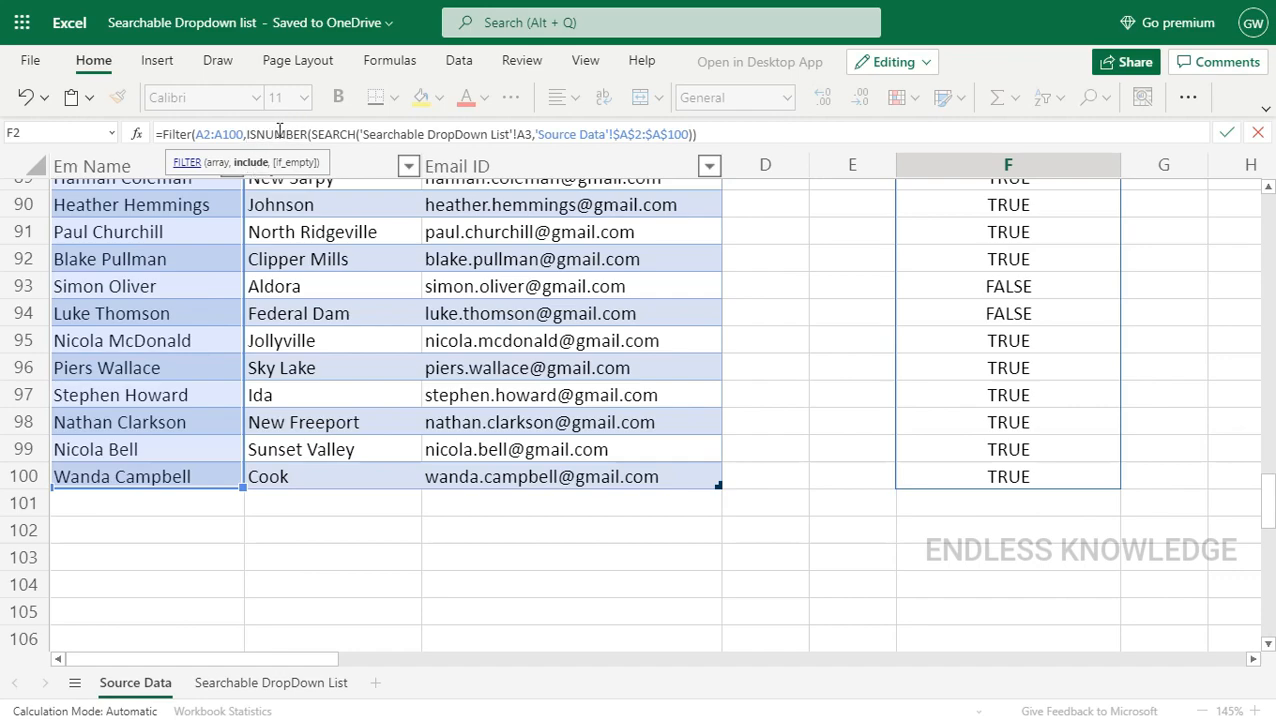
Complete the FILTER formula in F2 with "Data Does not Valid" as the if_empty text and check the names under Search Results.
{"action": "left_click", "coordinate": [536, 127]}
{"action": "type", "text": "'"}
{"action": "left_click", "coordinate": [712, 134]}
{"action": "type", "text": ",\"Data Doe"}
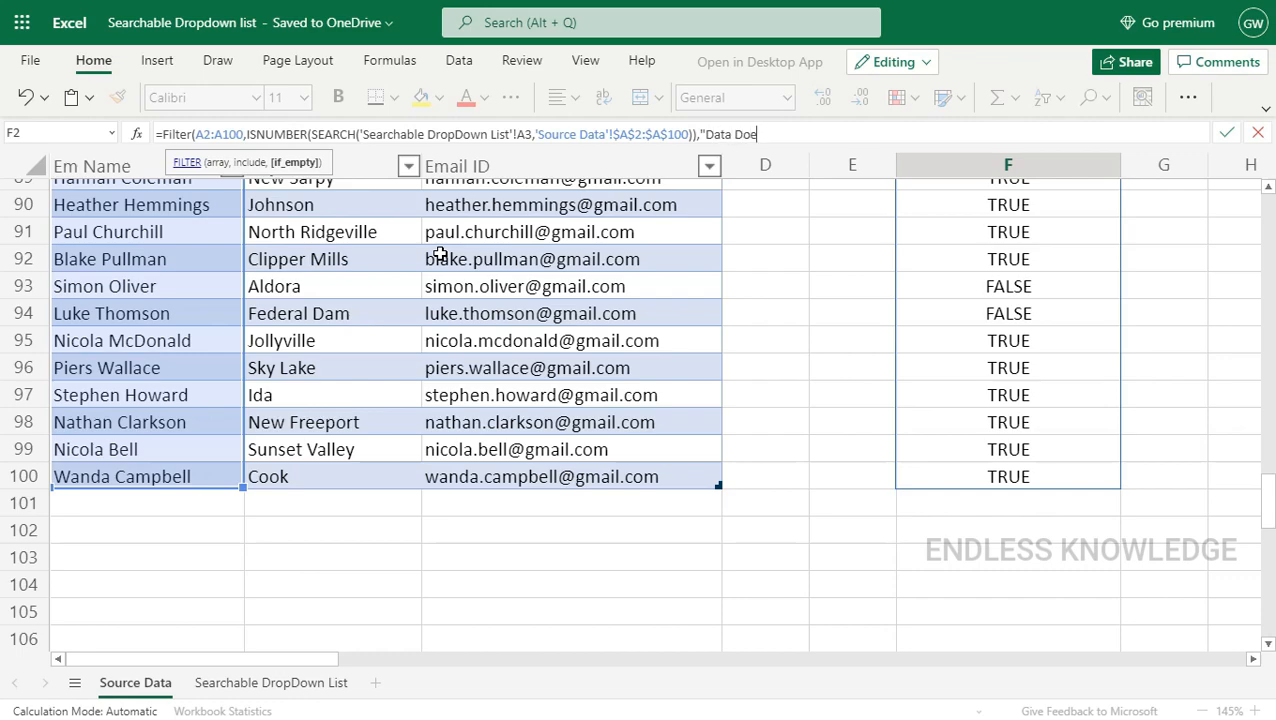
{"action": "type", "text": "not Valid"}
{"action": "type", "text": ")"}
{"action": "key", "text": "Return"}
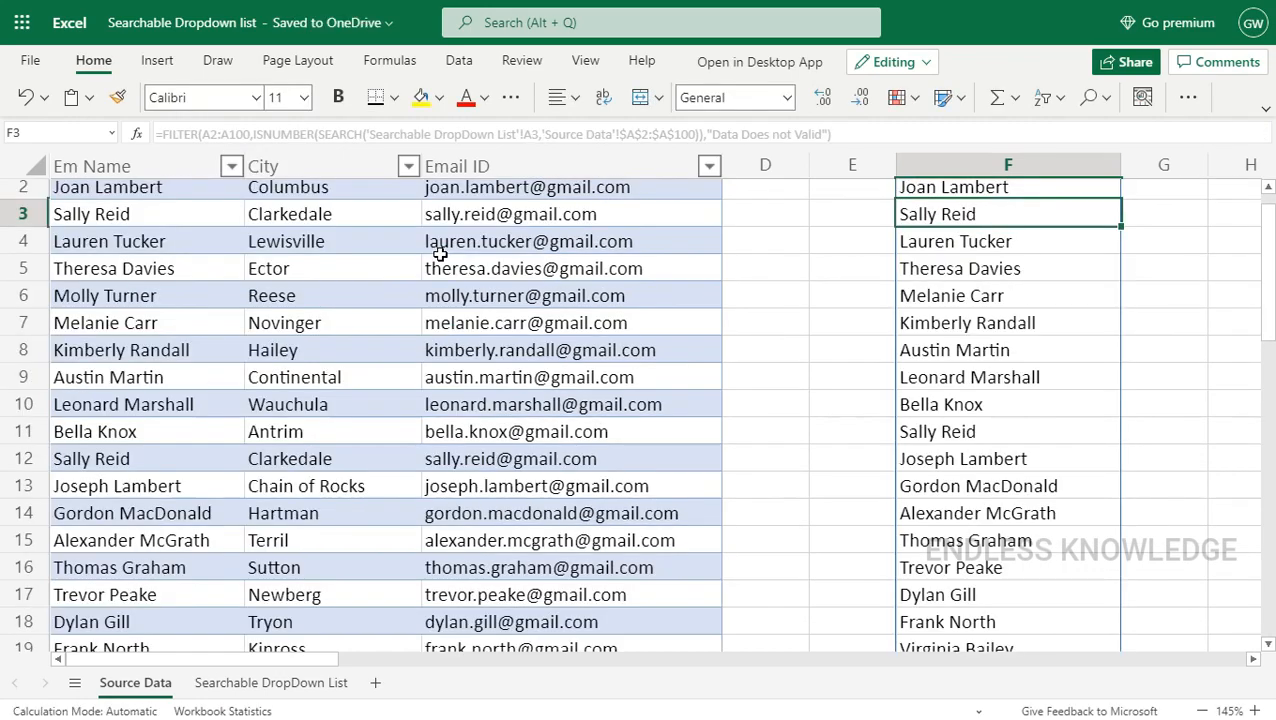
{"action": "scroll", "coordinate": [781, 387], "scroll_direction": "up", "scroll_amount": 1}
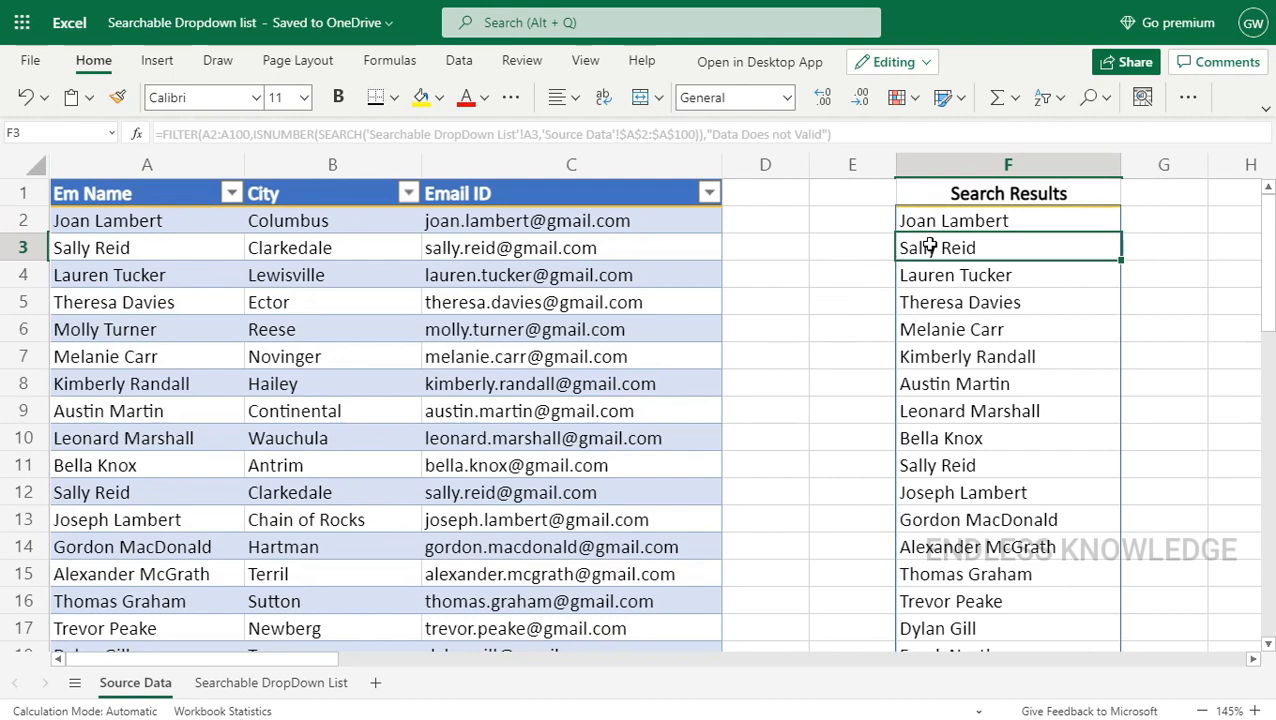
{"action": "left_click", "coordinate": [985, 228]}
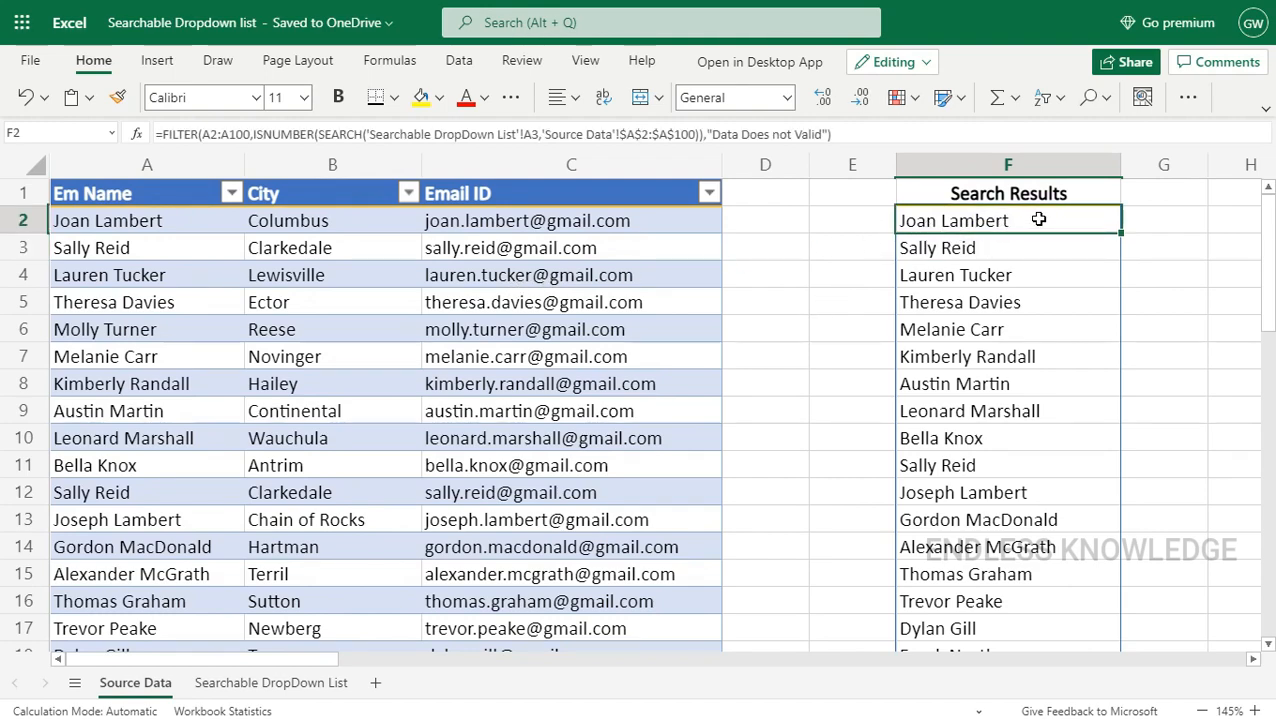
{"action": "left_click_drag", "start_coordinate": [1039, 220], "coordinate": [1028, 405]}
{"action": "left_click", "coordinate": [1102, 282]}
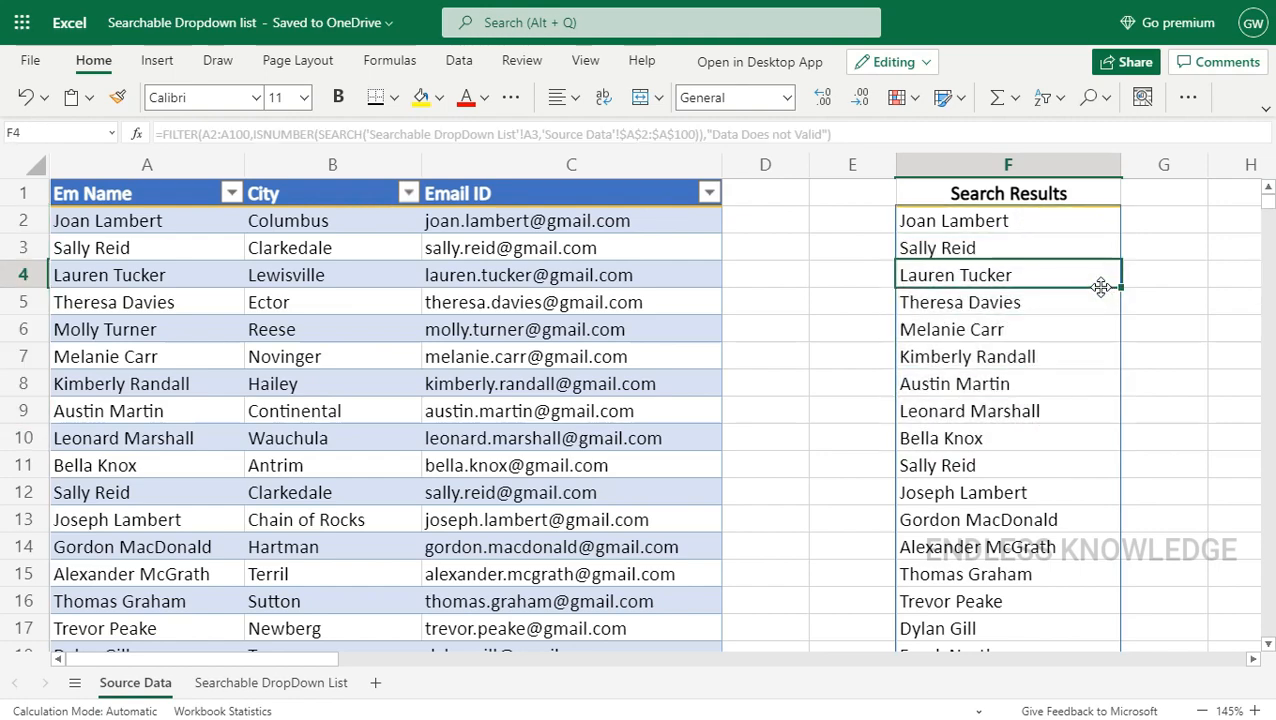
Enter mo as the search text in A3 of the Searchable DropDown List sheet and check the Search Results on Source Data.
{"action": "left_click", "coordinate": [305, 688]}
{"action": "left_click", "coordinate": [152, 248]}
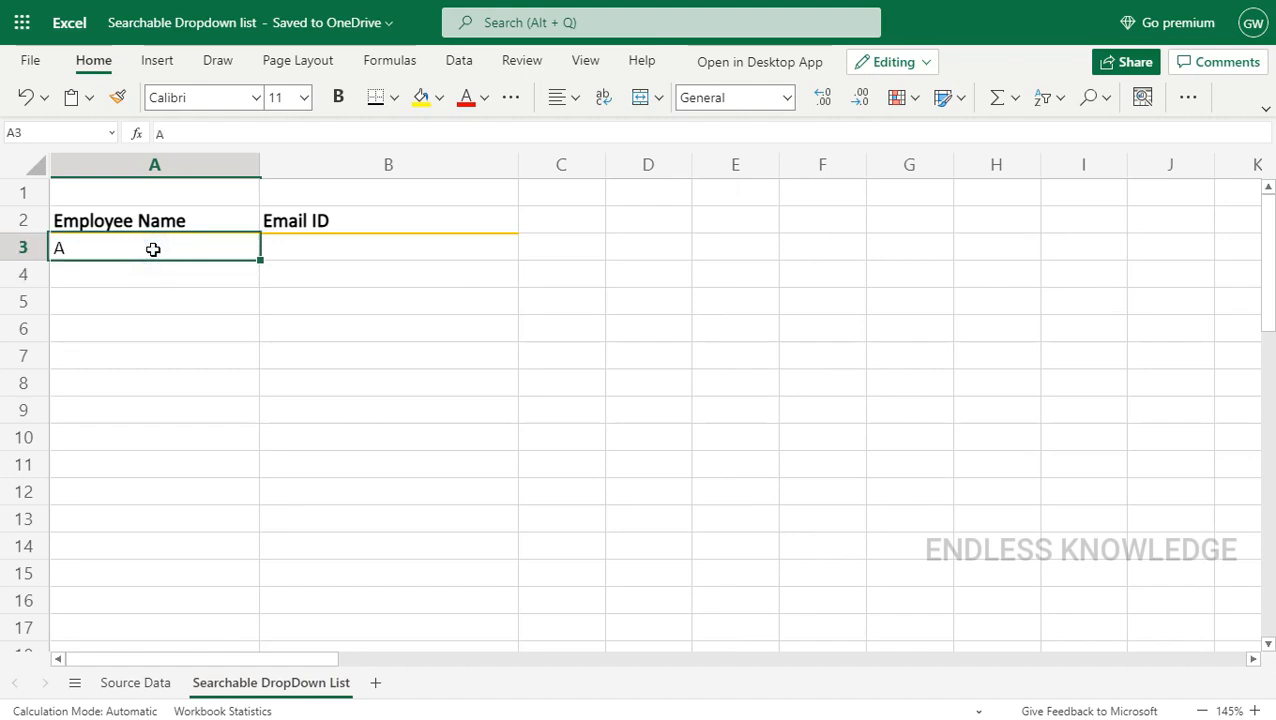
{"action": "key", "text": "Return"}
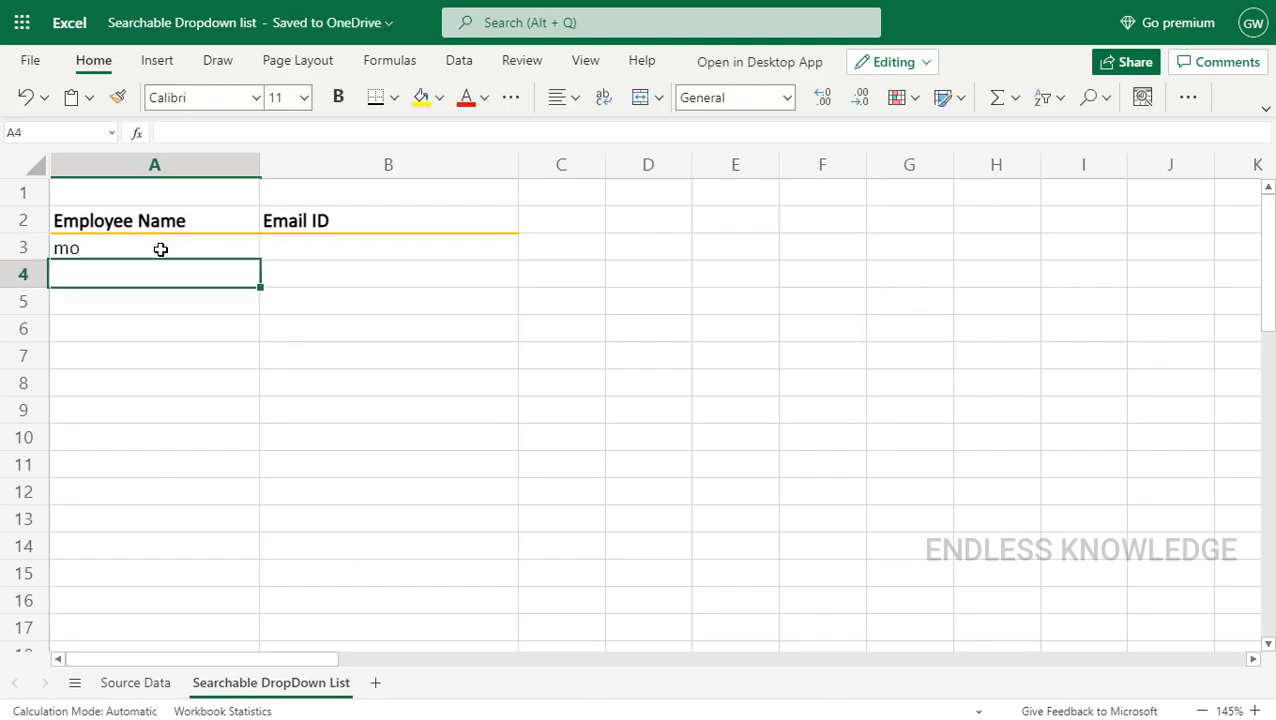
{"action": "left_click", "coordinate": [158, 683]}
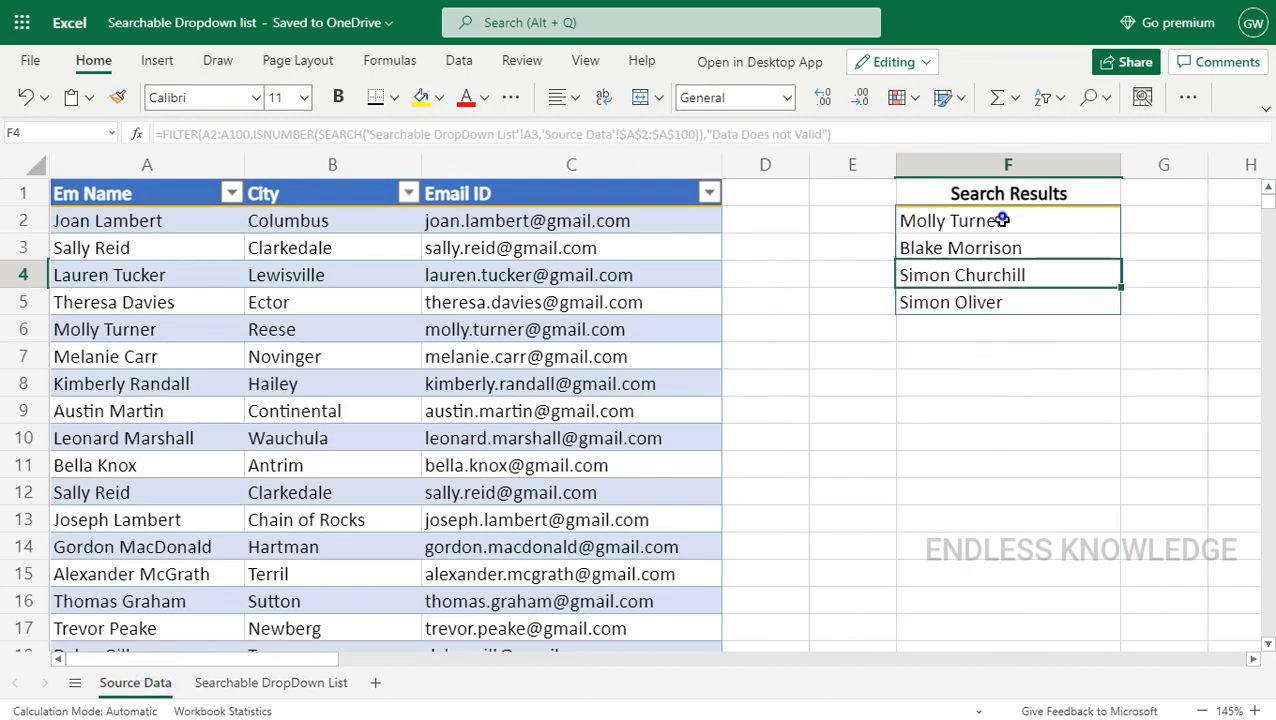
{"action": "left_click_drag", "start_coordinate": [995, 216], "coordinate": [1000, 302]}
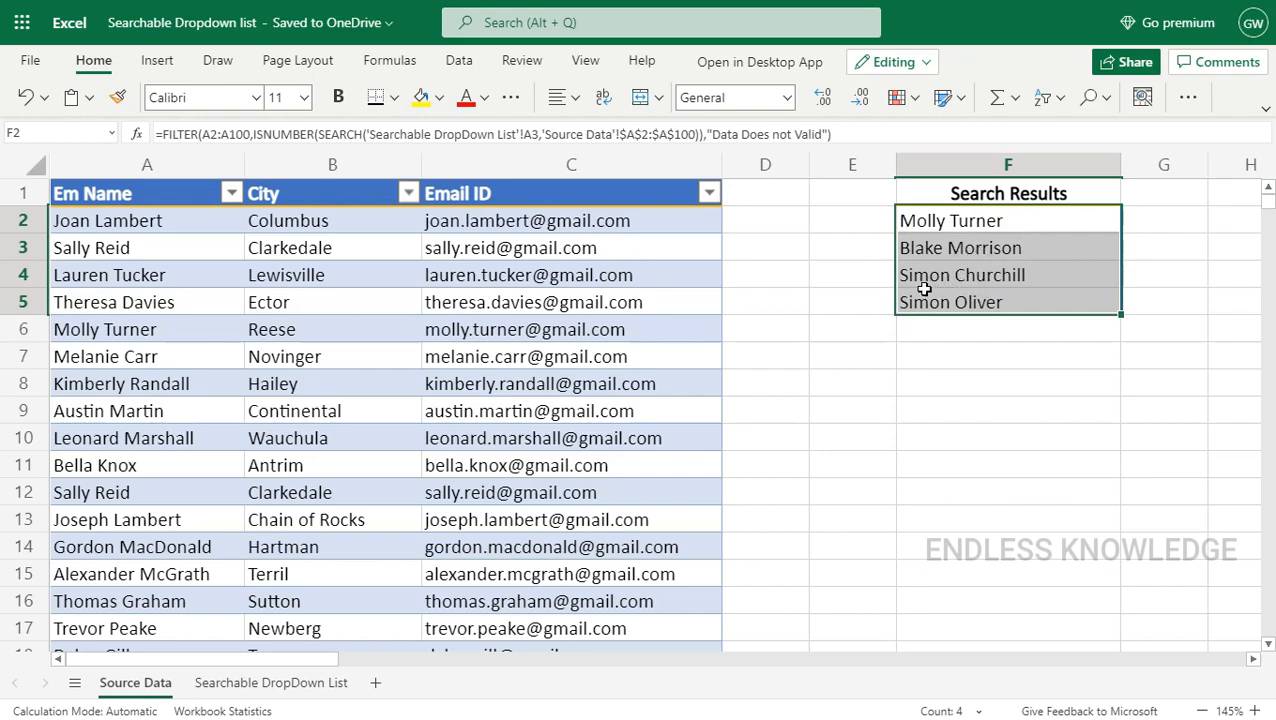
{"action": "left_click", "coordinate": [948, 330]}
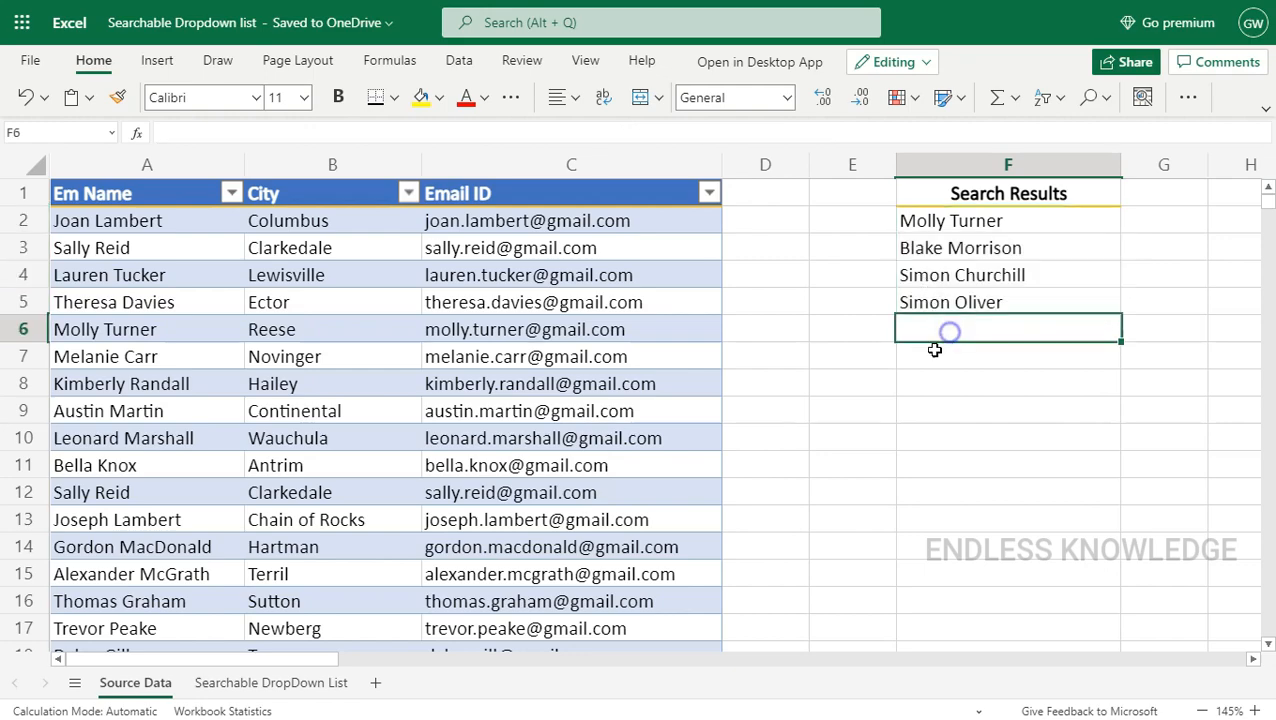
Enter an employee's first name as the search text in A3 and compare the Search Results with Source Data rows 3 and 12.
{"action": "left_click", "coordinate": [251, 683]}
{"action": "left_click", "coordinate": [131, 245]}
{"action": "type", "text": "S"}
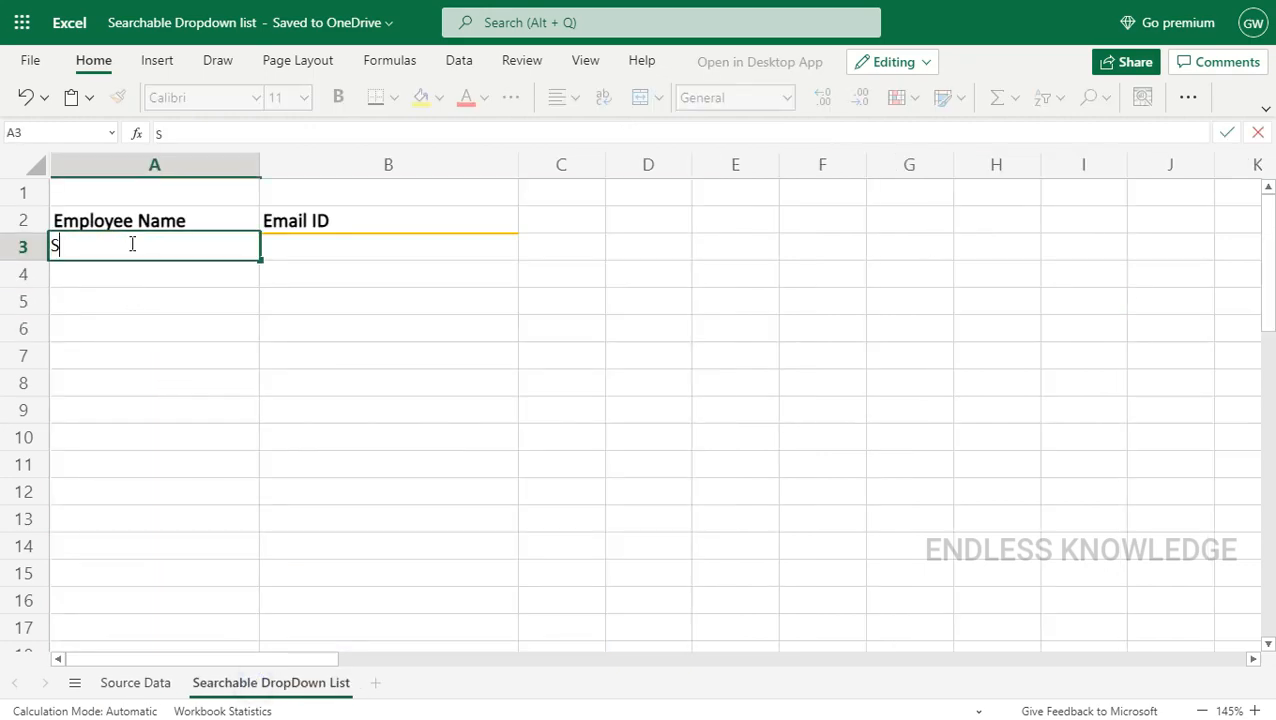
{"action": "type", "text": "ally"}
{"action": "key", "text": "Return"}
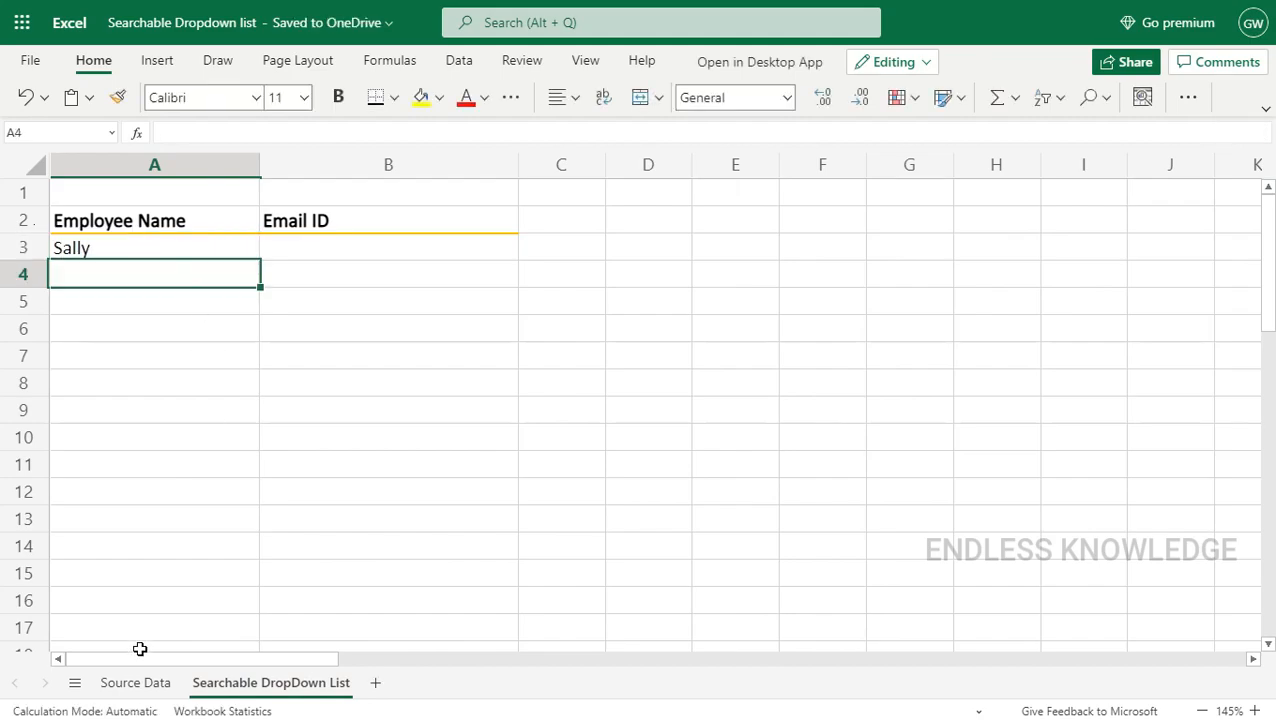
{"action": "left_click", "coordinate": [128, 683]}
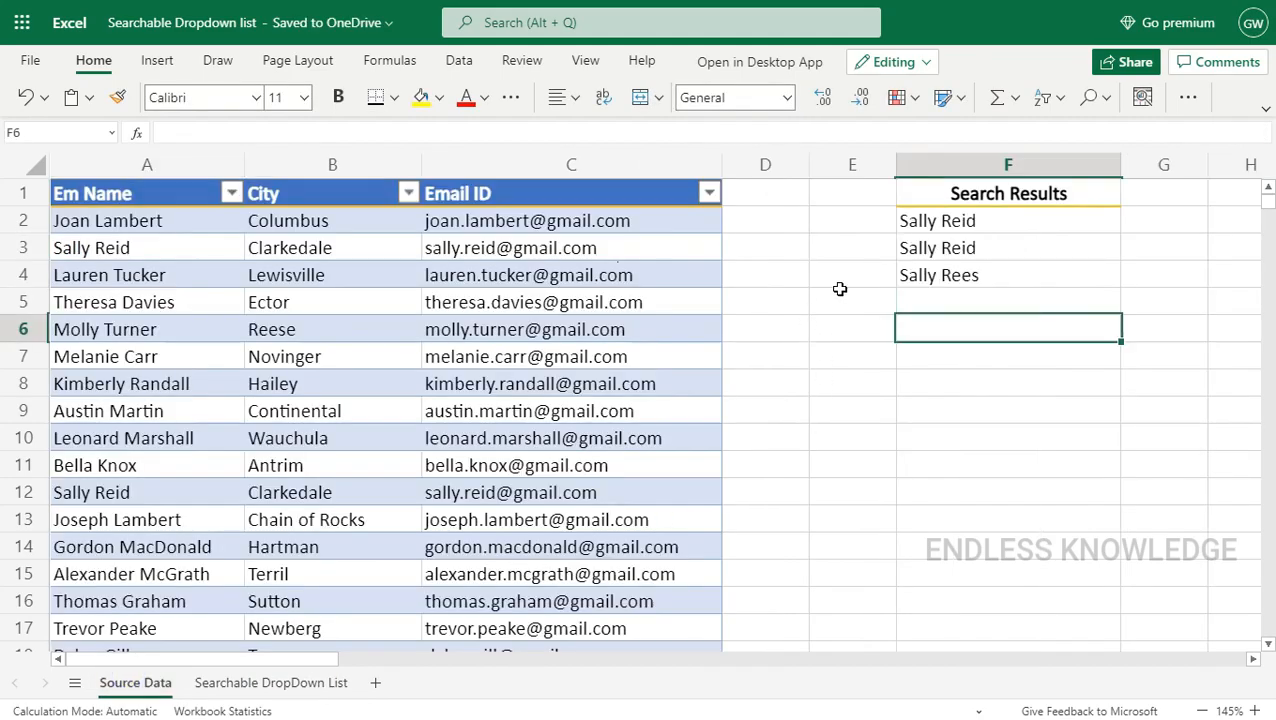
{"action": "left_click", "coordinate": [998, 224]}
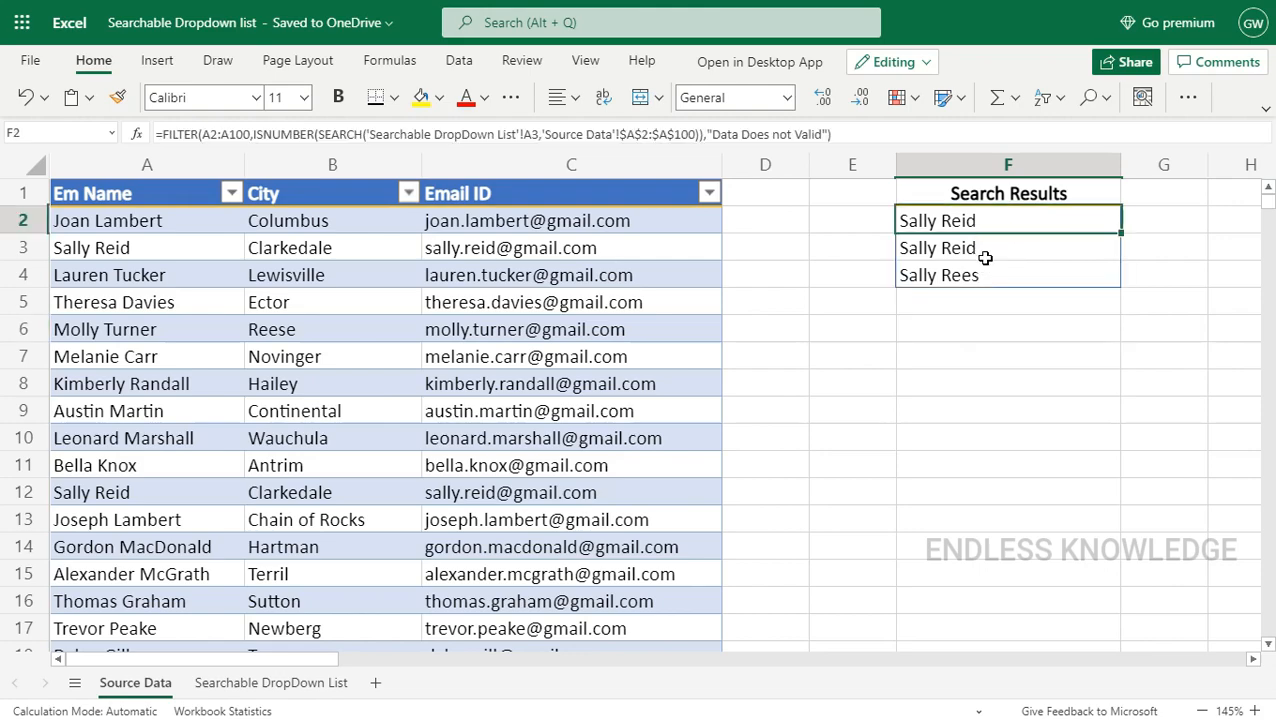
{"action": "left_click", "coordinate": [104, 251]}
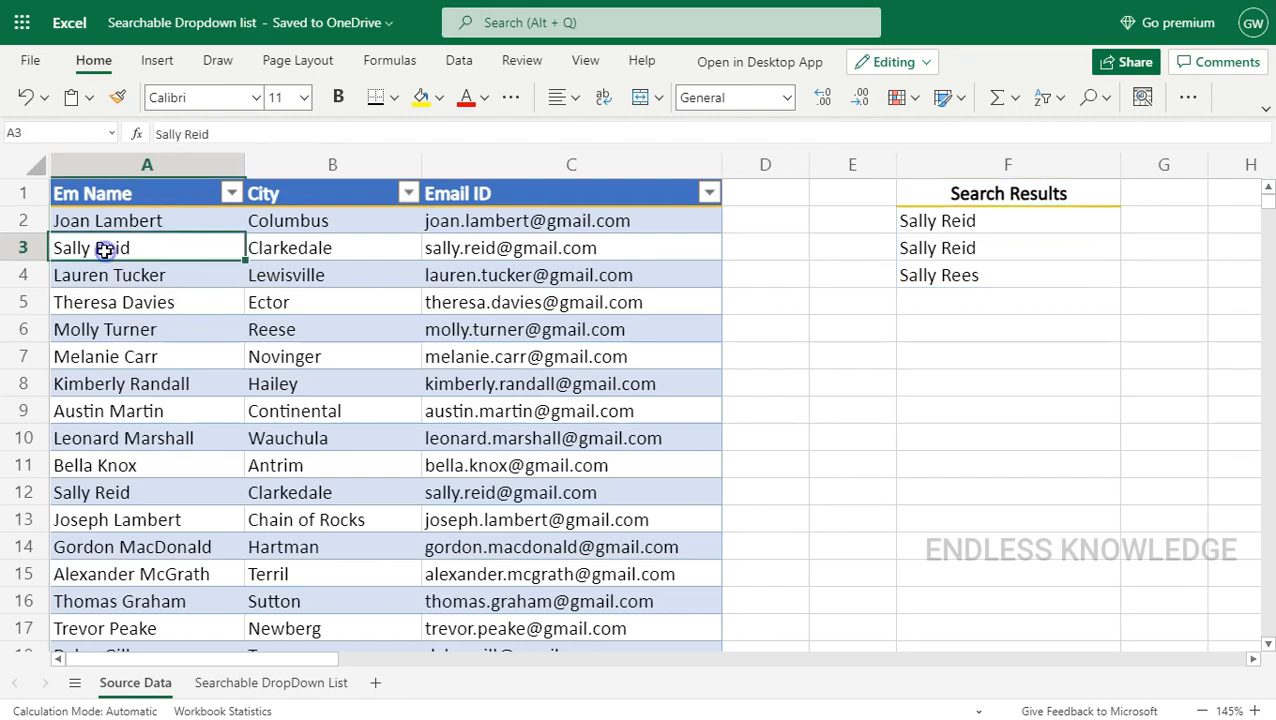
{"action": "left_click", "coordinate": [120, 498]}
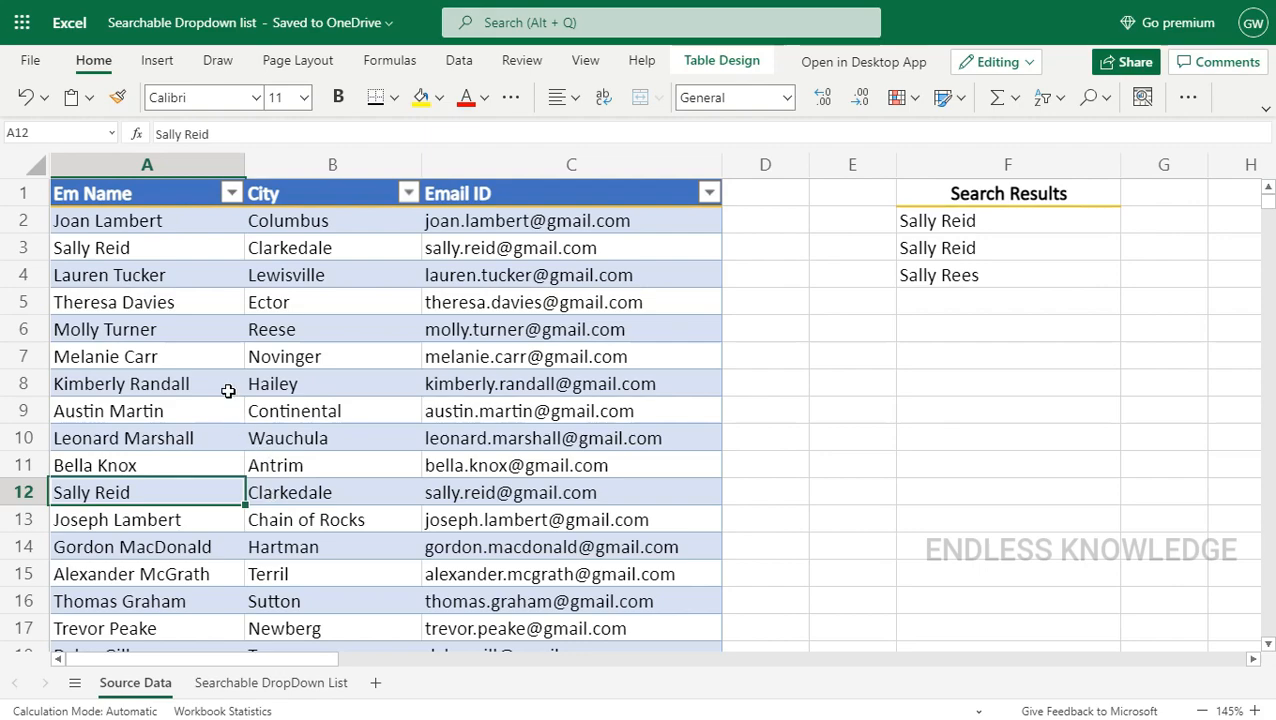
{"action": "left_click_drag", "start_coordinate": [158, 252], "coordinate": [518, 268]}
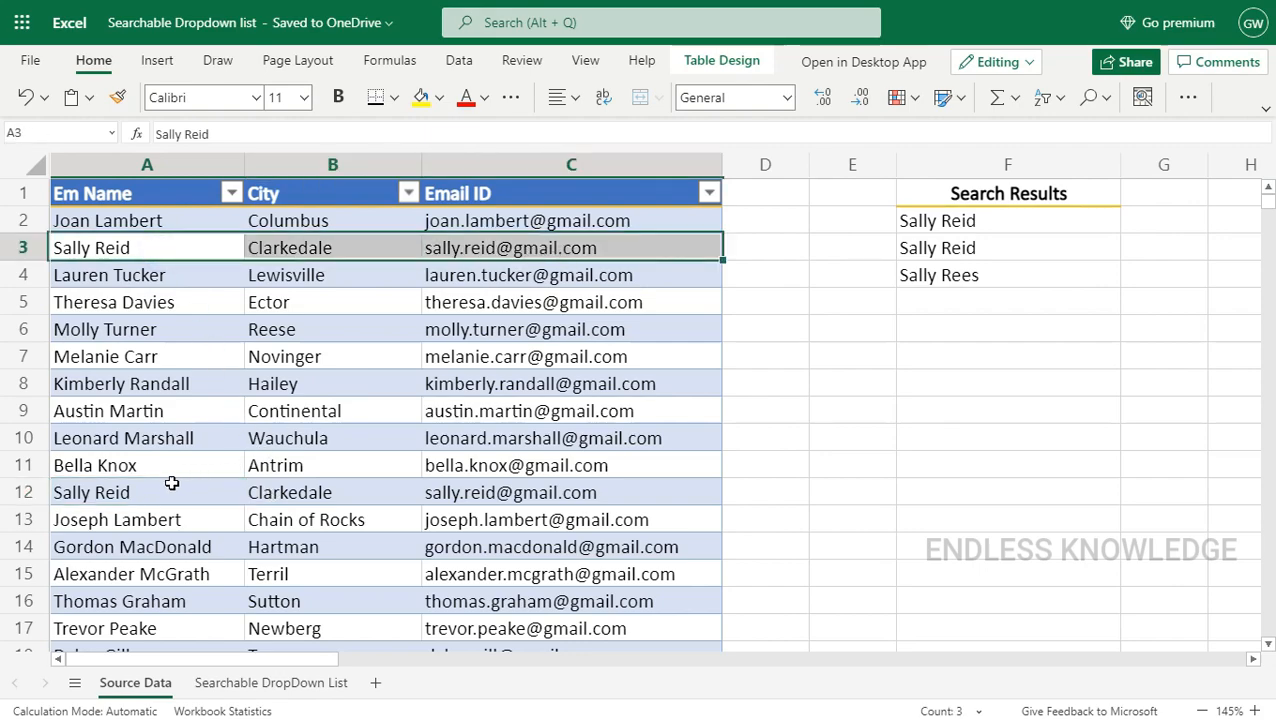
{"action": "left_click_drag", "start_coordinate": [172, 483], "coordinate": [462, 487]}
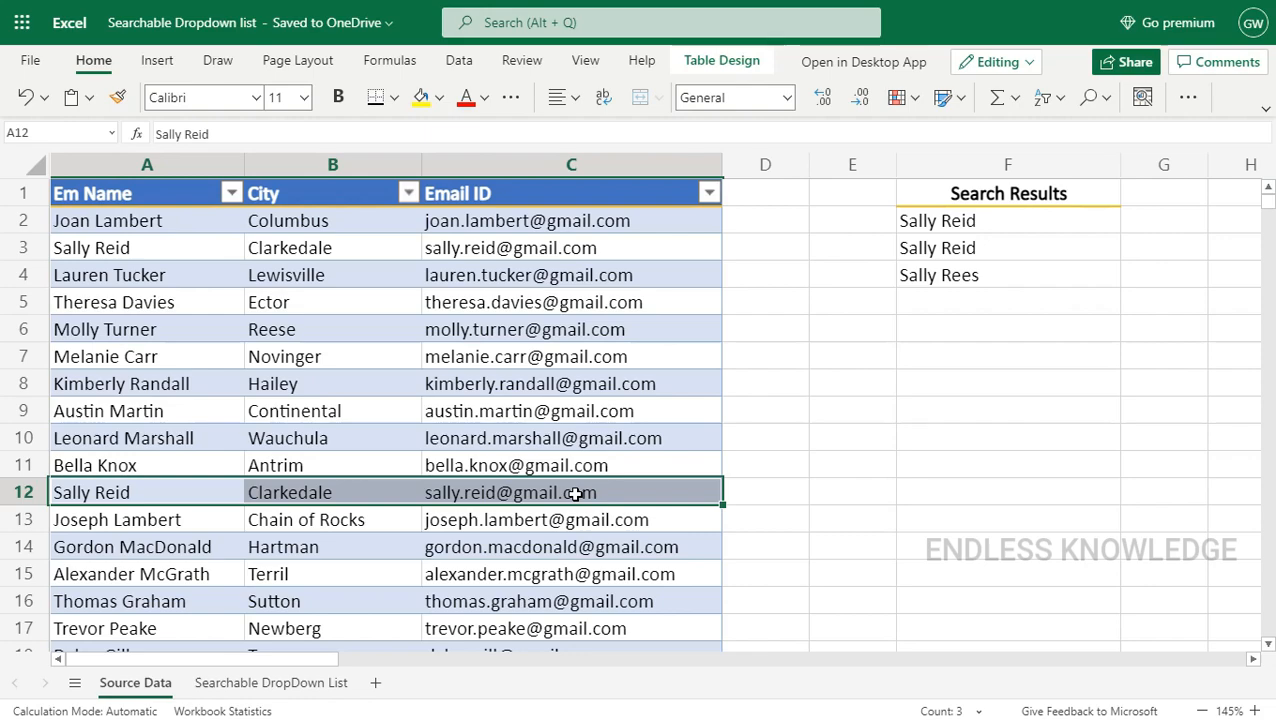
Wrap the FILTER formula in F2 of Source Data in UNIQUE and check the Search Results.
{"action": "left_click", "coordinate": [1000, 221]}
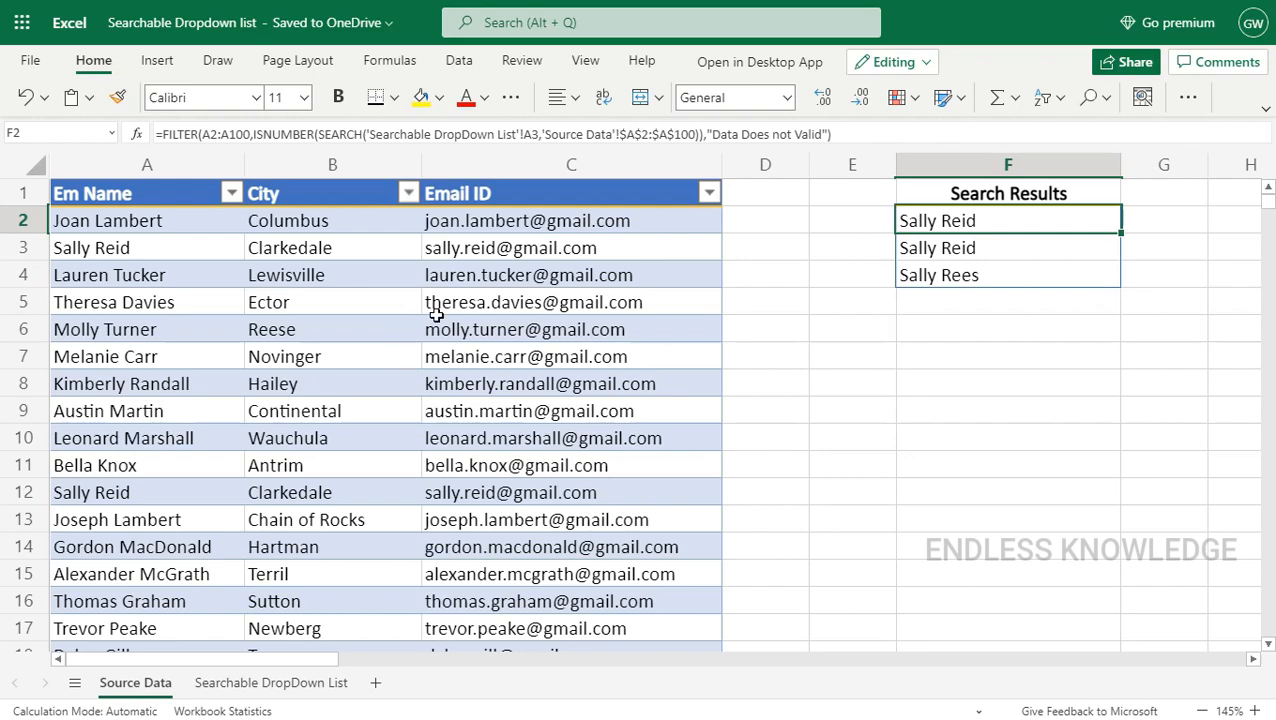
{"action": "left_click_drag", "start_coordinate": [846, 134], "coordinate": [174, 138]}
{"action": "left_click", "coordinate": [164, 135]}
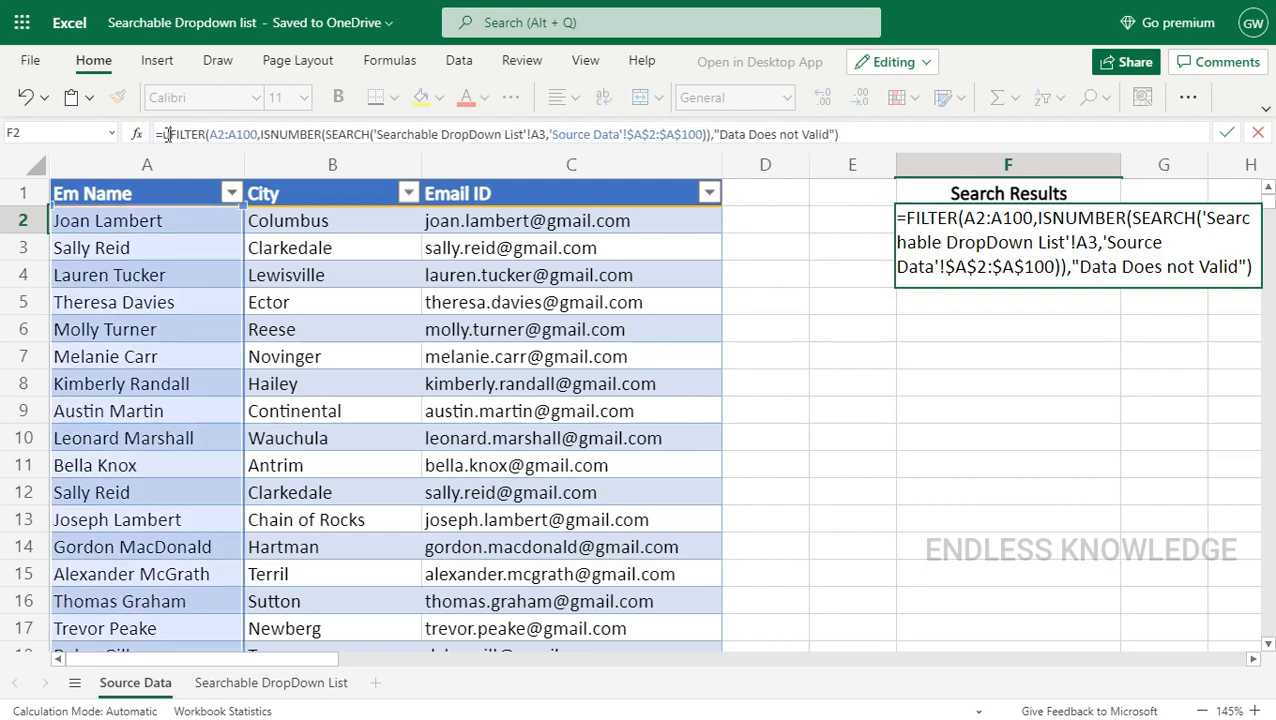
{"action": "type", "text": "unique"}
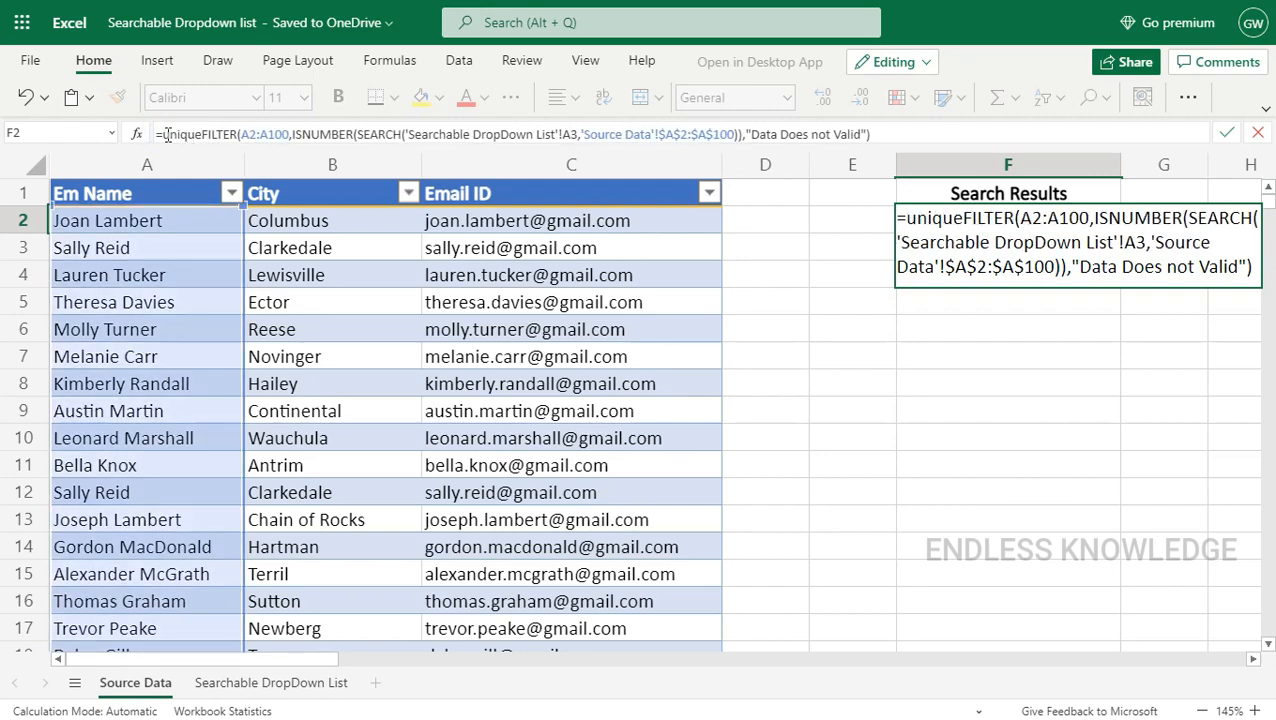
{"action": "type", "text": "("}
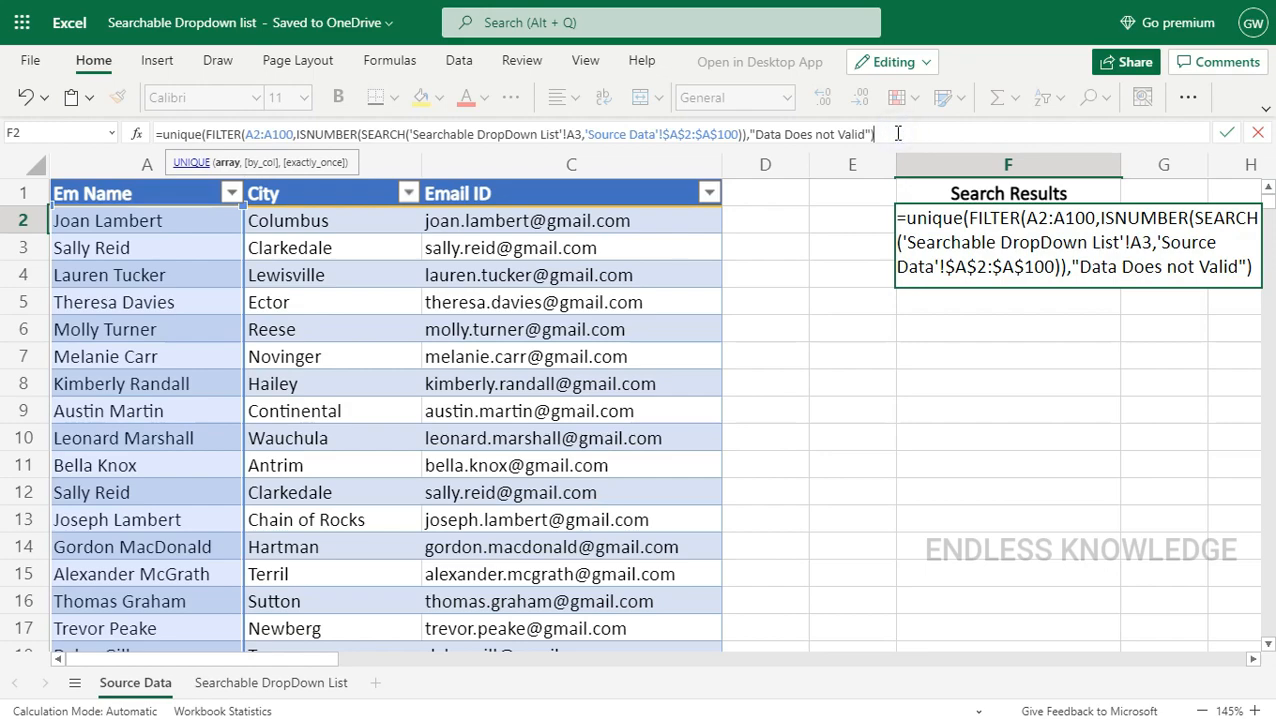
{"action": "type", "text": ")"}
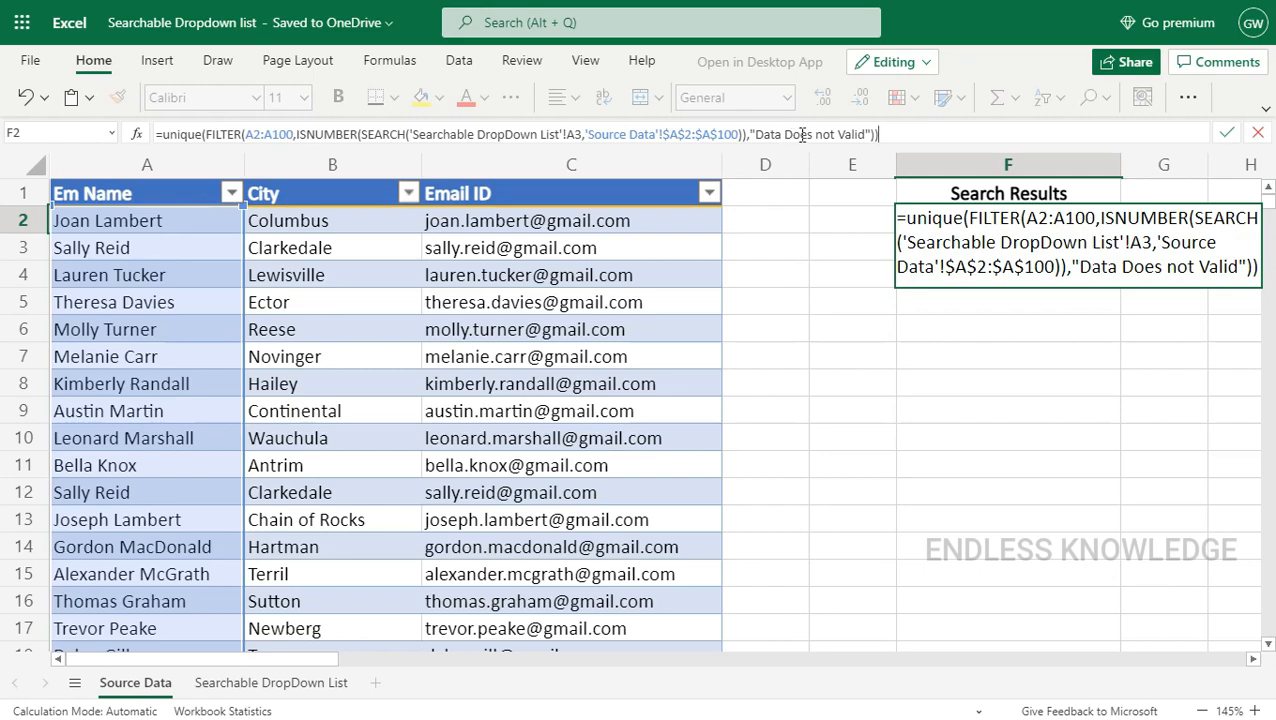
{"action": "key", "text": "Return"}
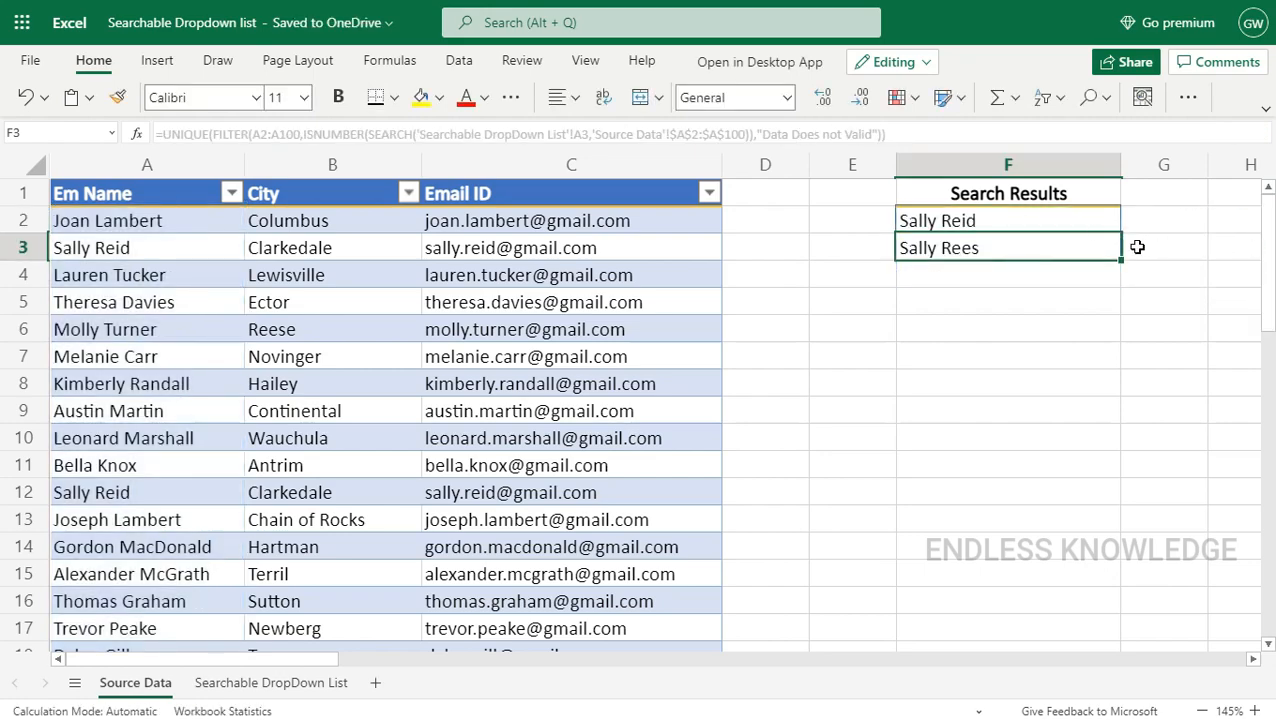
{"action": "left_click", "coordinate": [998, 225]}
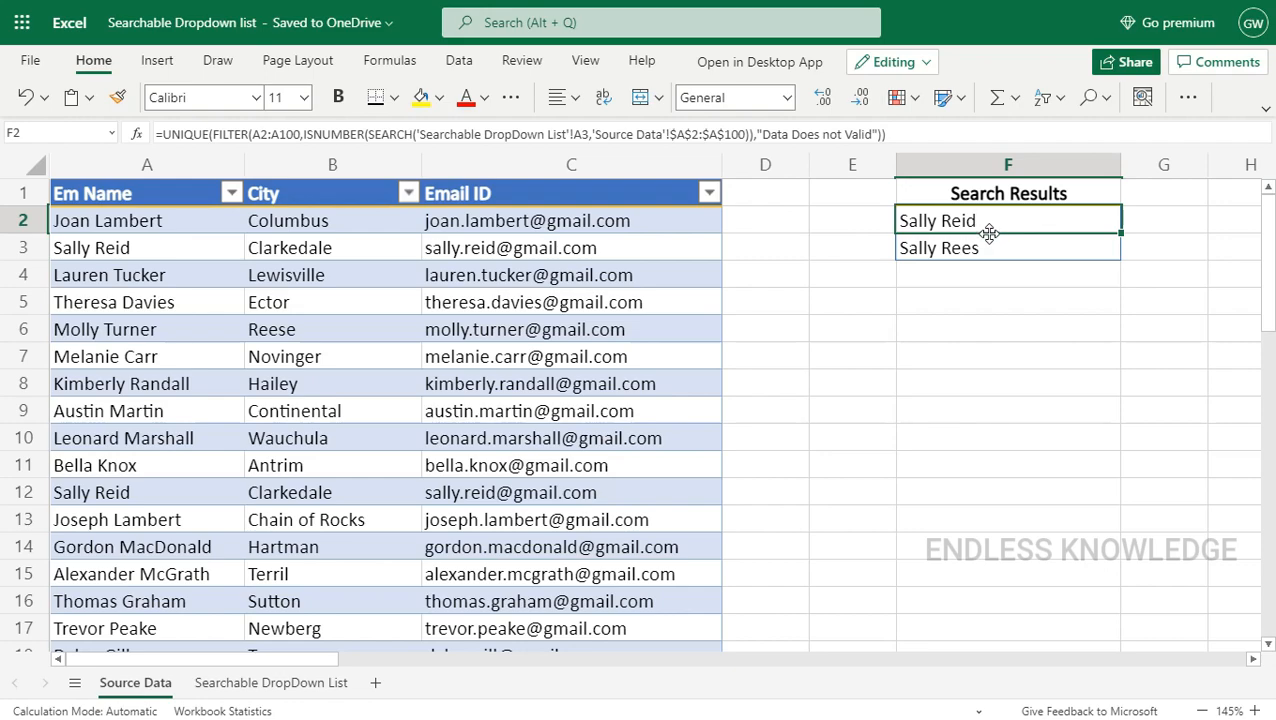
Enter b as the search text in A3 of the Searchable DropDown List sheet and return to Source Data.
{"action": "left_click", "coordinate": [210, 682]}
{"action": "left_click", "coordinate": [124, 248]}
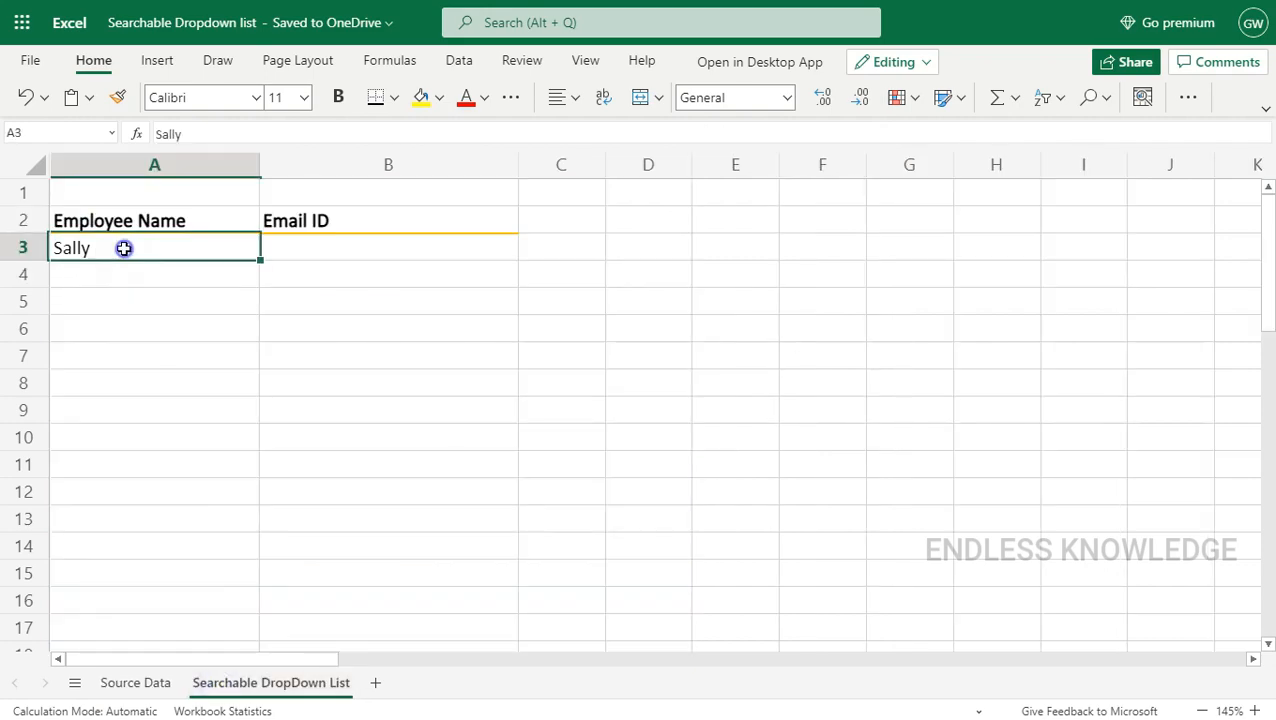
{"action": "type", "text": "b"}
{"action": "key", "text": "Return"}
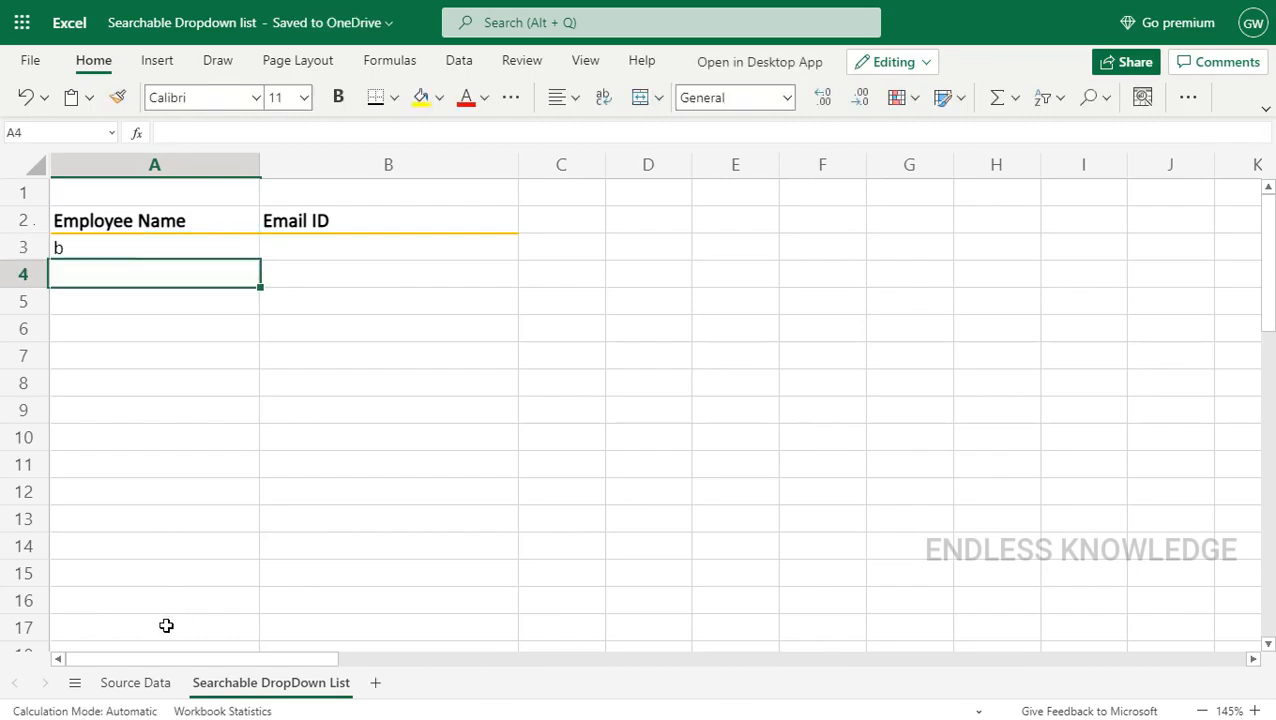
{"action": "left_click", "coordinate": [130, 682]}
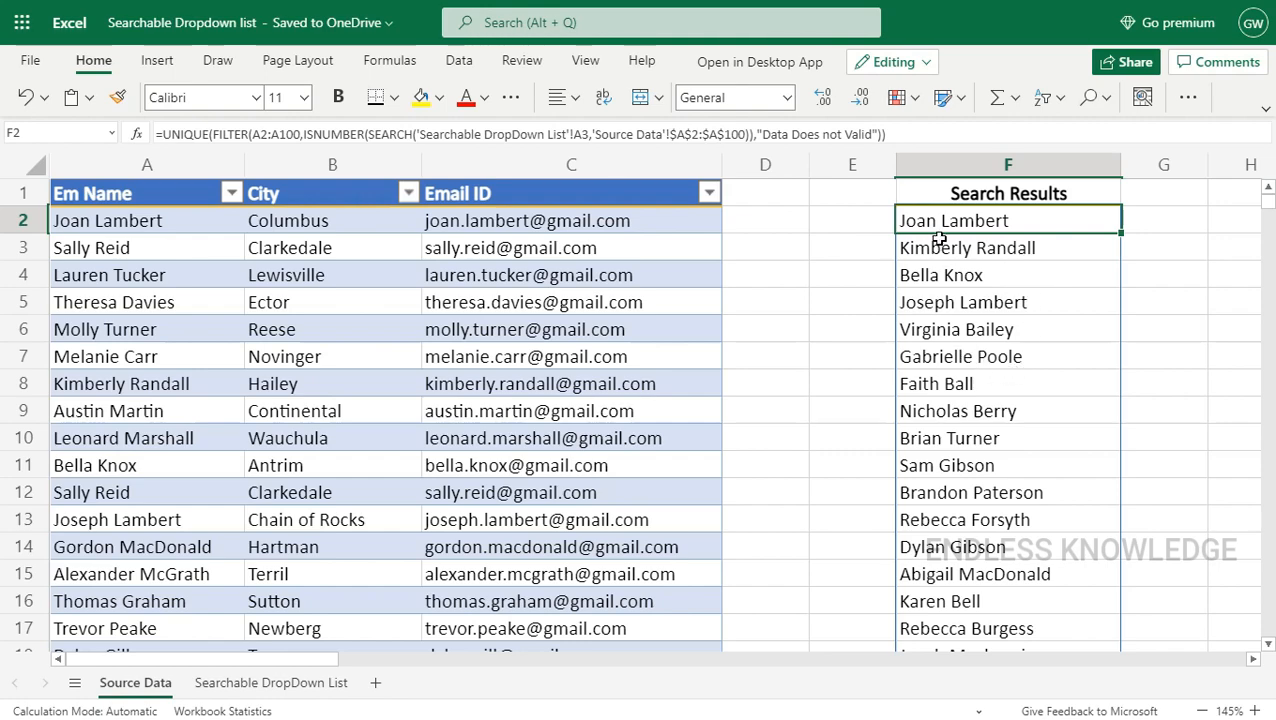
Wrap the UNIQUE formula in F2 of Source Data in SORT and check the order of the Search Results.
{"action": "left_click", "coordinate": [160, 133]}
{"action": "type", "text": "sort"}
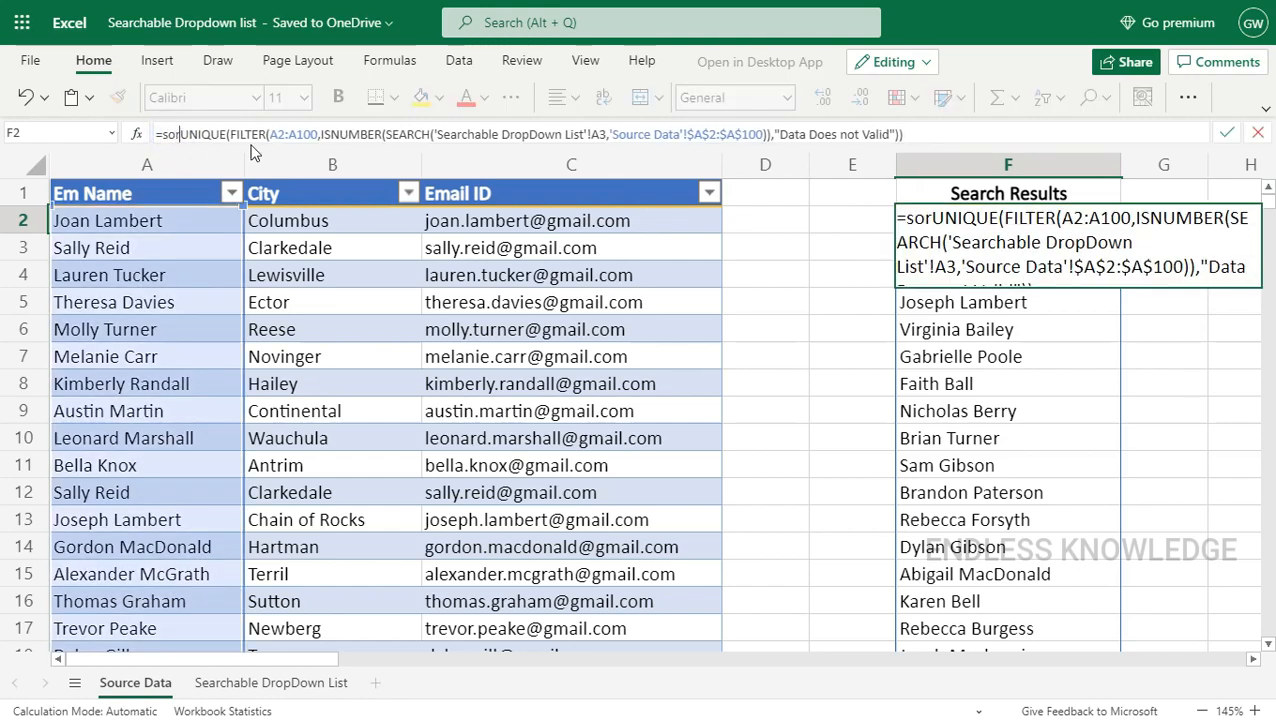
{"action": "type", "text": "("}
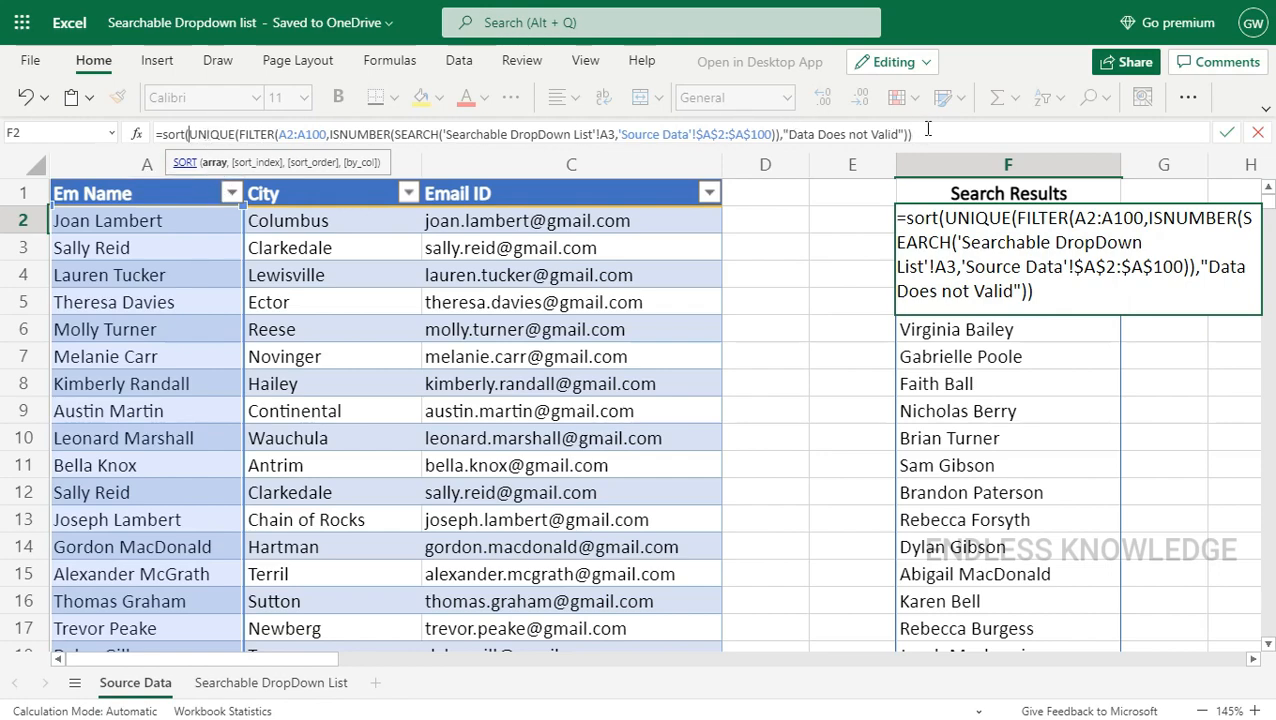
{"action": "left_click", "coordinate": [929, 130]}
{"action": "key", "text": "Return"}
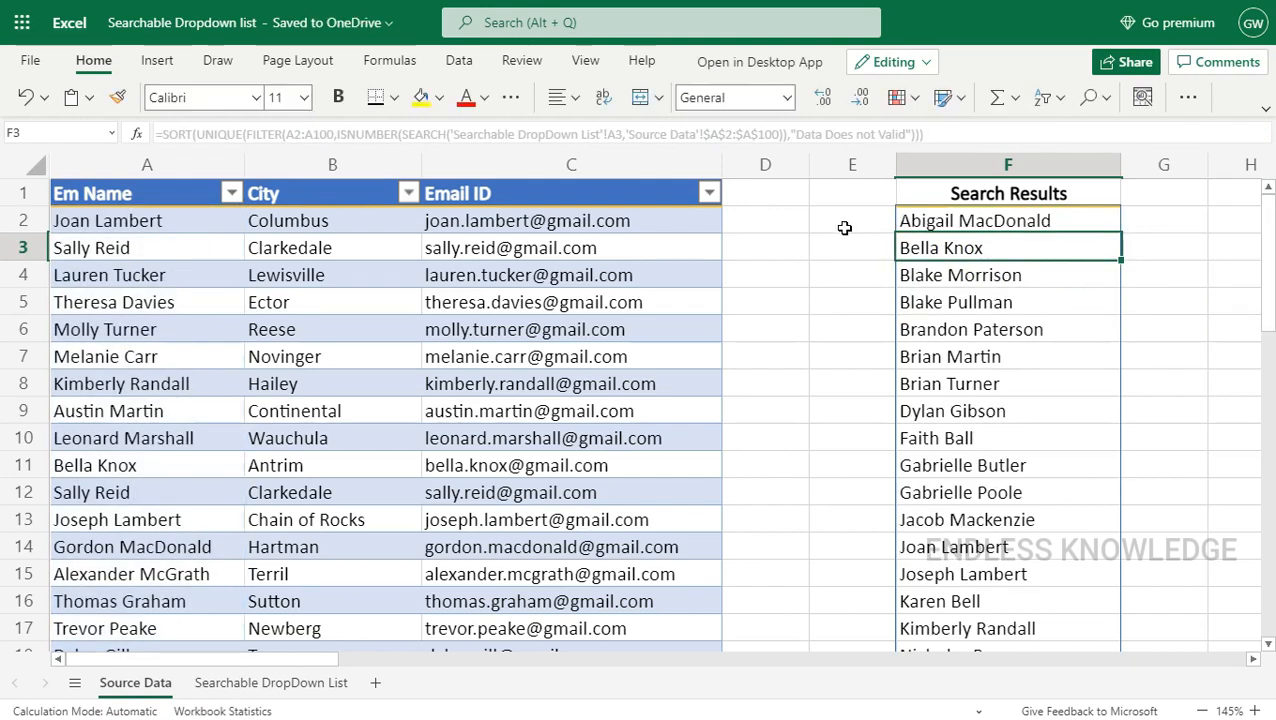
{"action": "left_click_drag", "start_coordinate": [1047, 217], "coordinate": [1031, 441]}
{"action": "left_click", "coordinate": [1054, 226]}
{"action": "left_click", "coordinate": [985, 303]}
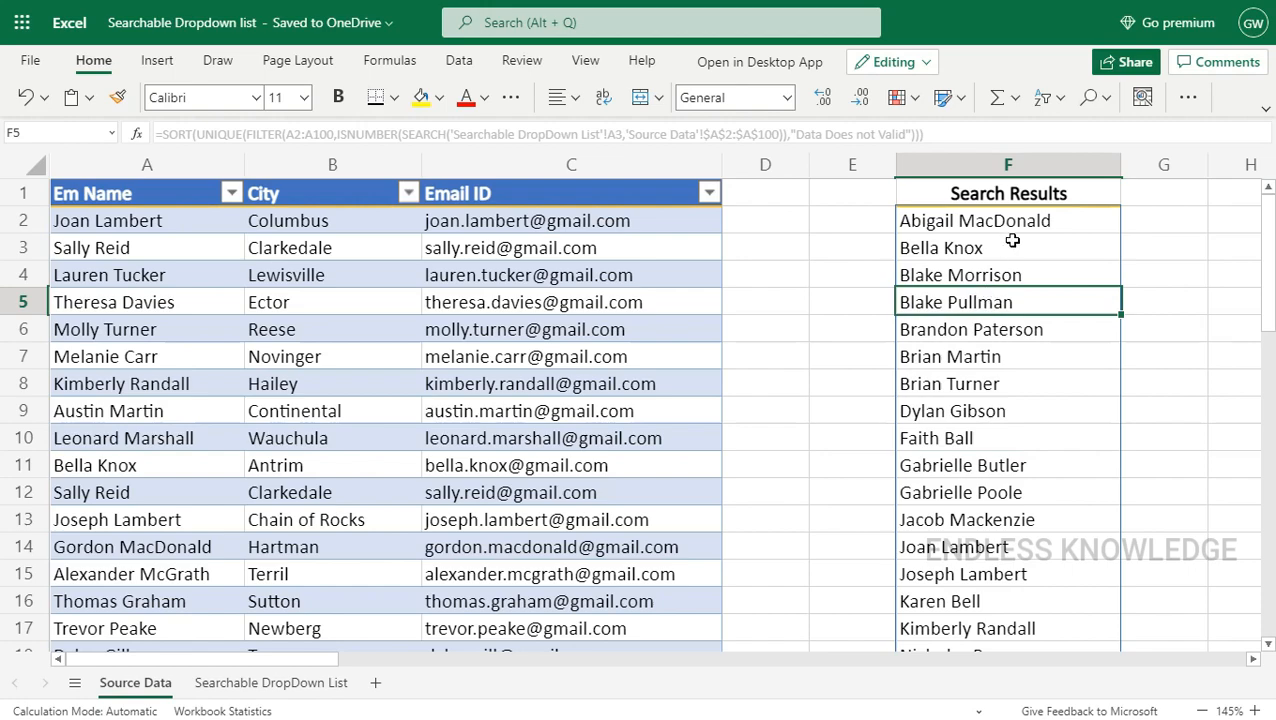
{"action": "left_click", "coordinate": [1054, 224]}
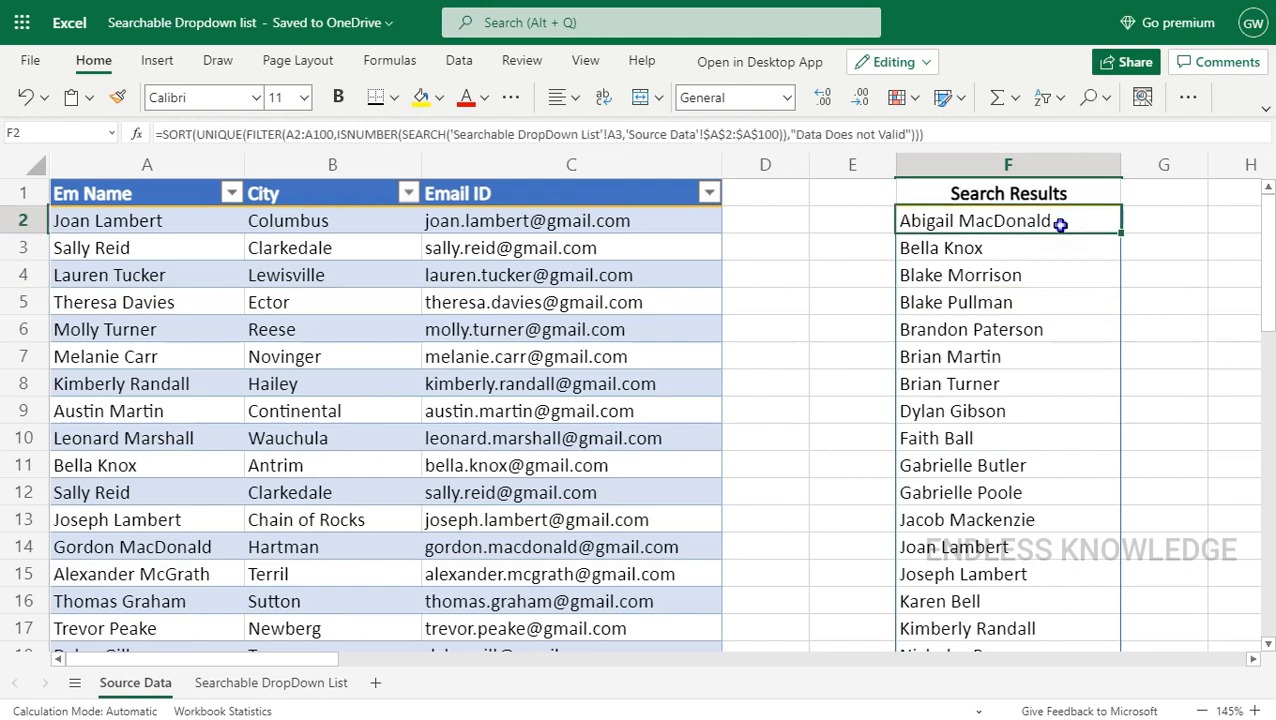
Examine the opening and closing brackets of SORT, UNIQUE, FILTER, ISNUMBER and SEARCH in the F2 formula, then look over the Search Results column.
{"action": "left_click", "coordinate": [929, 136]}
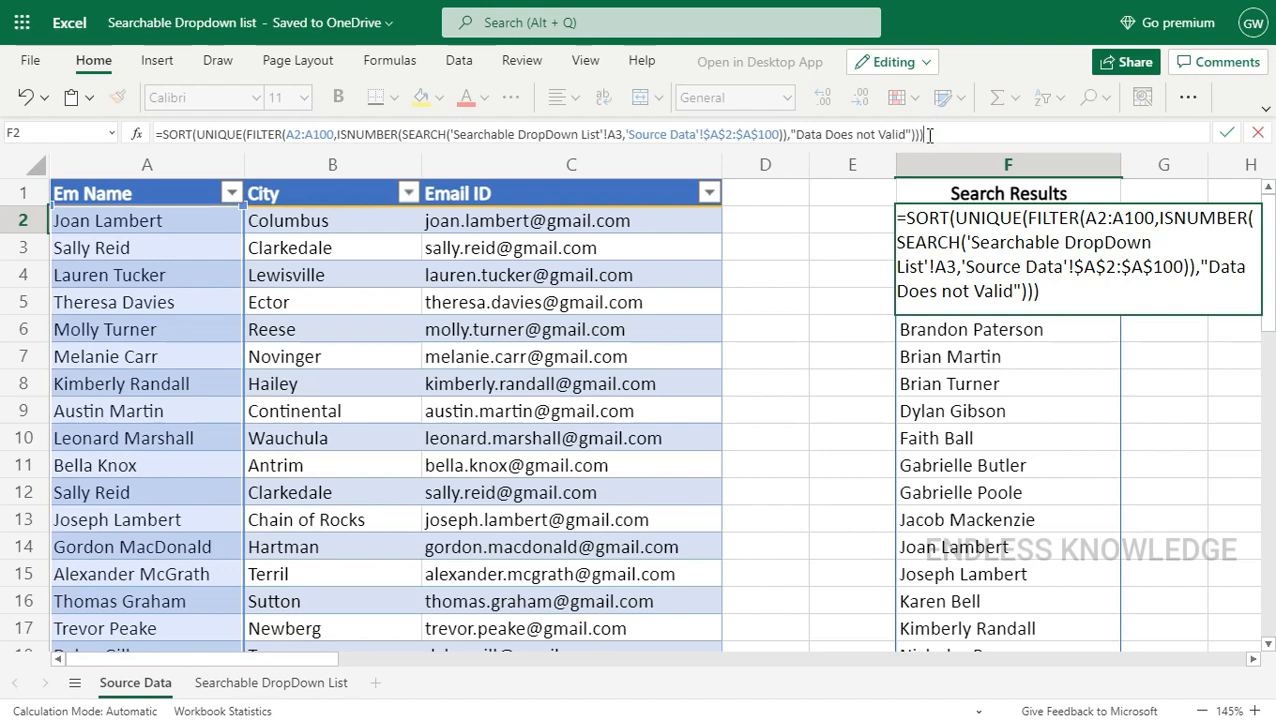
{"action": "left_click", "coordinate": [193, 134]}
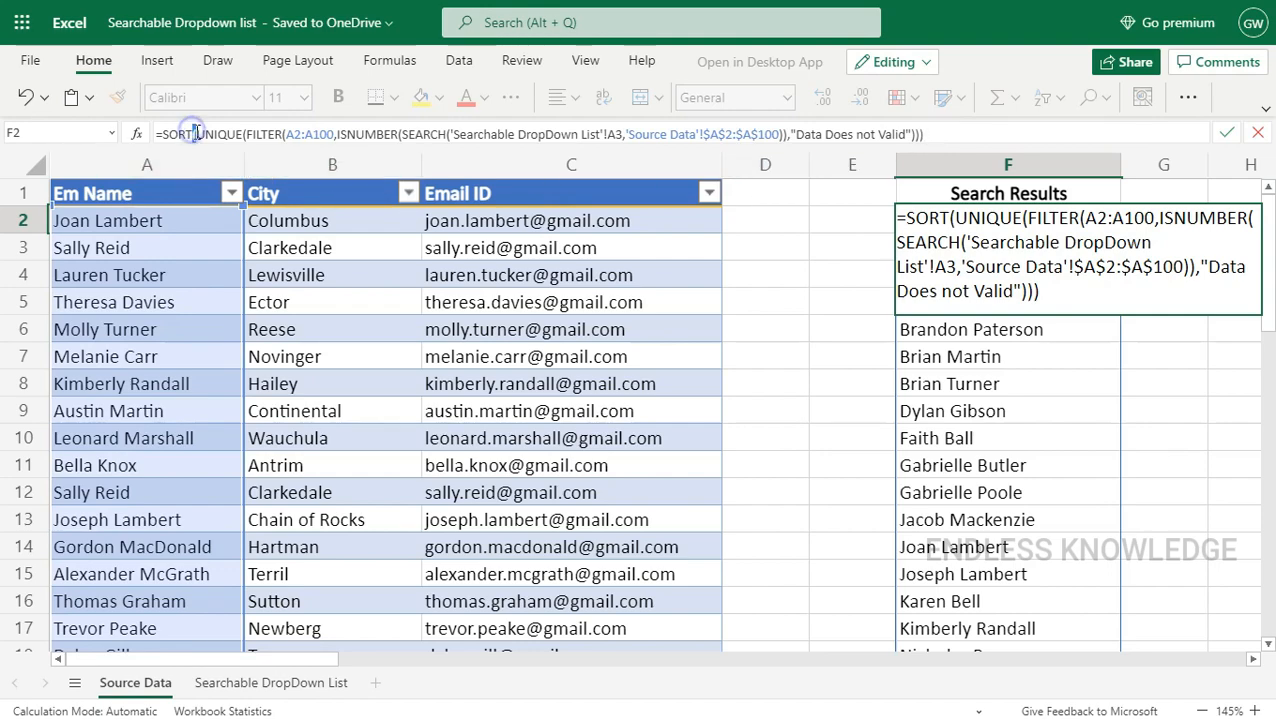
{"action": "left_click", "coordinate": [922, 133]}
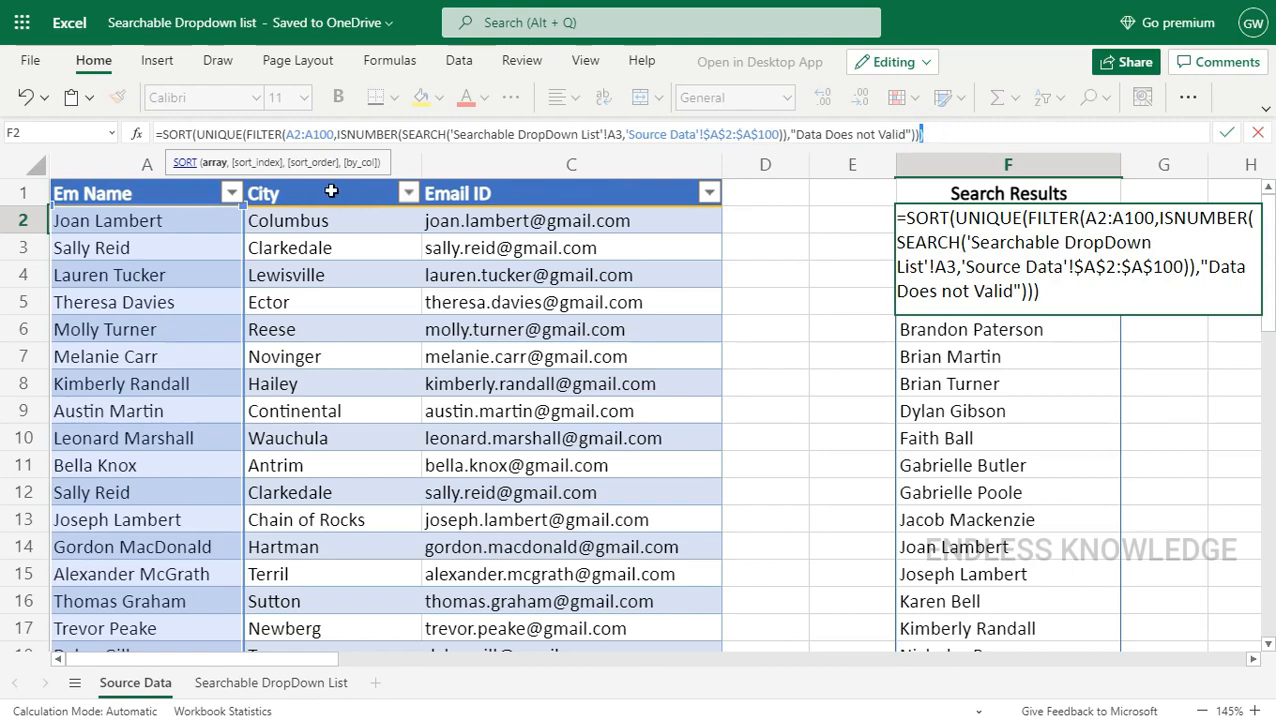
{"action": "left_click", "coordinate": [240, 134]}
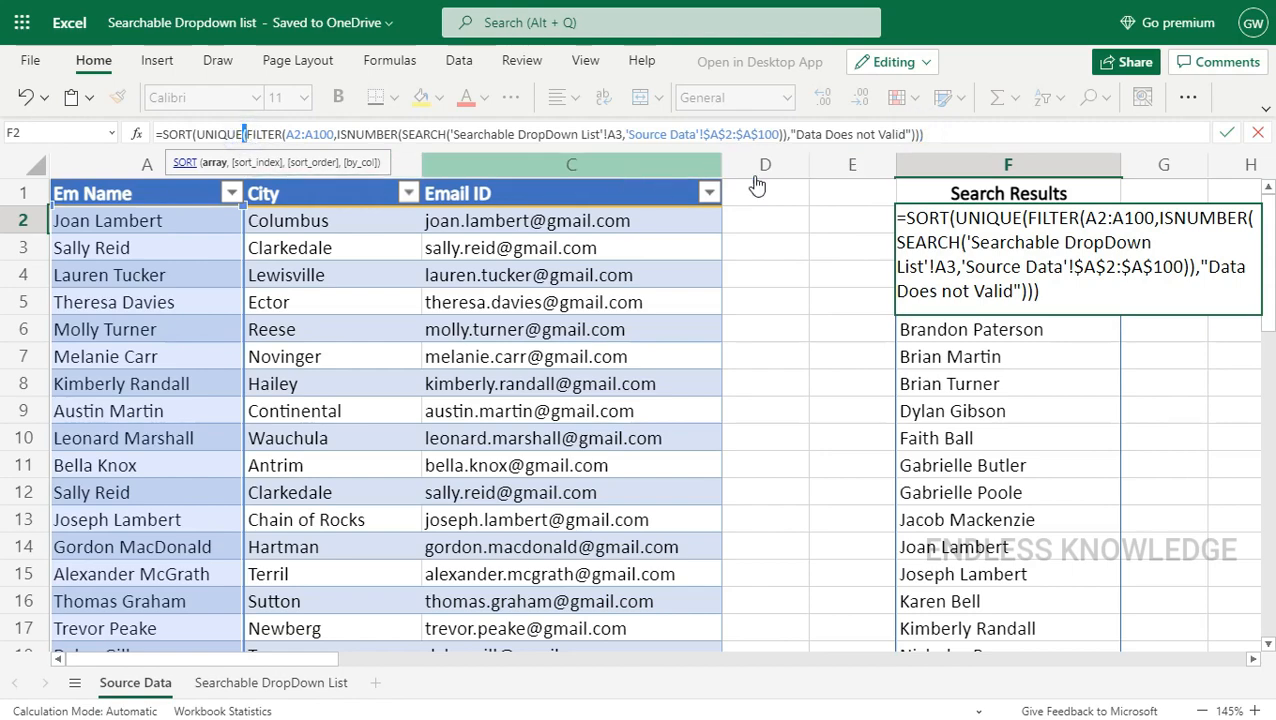
{"action": "left_click", "coordinate": [915, 133]}
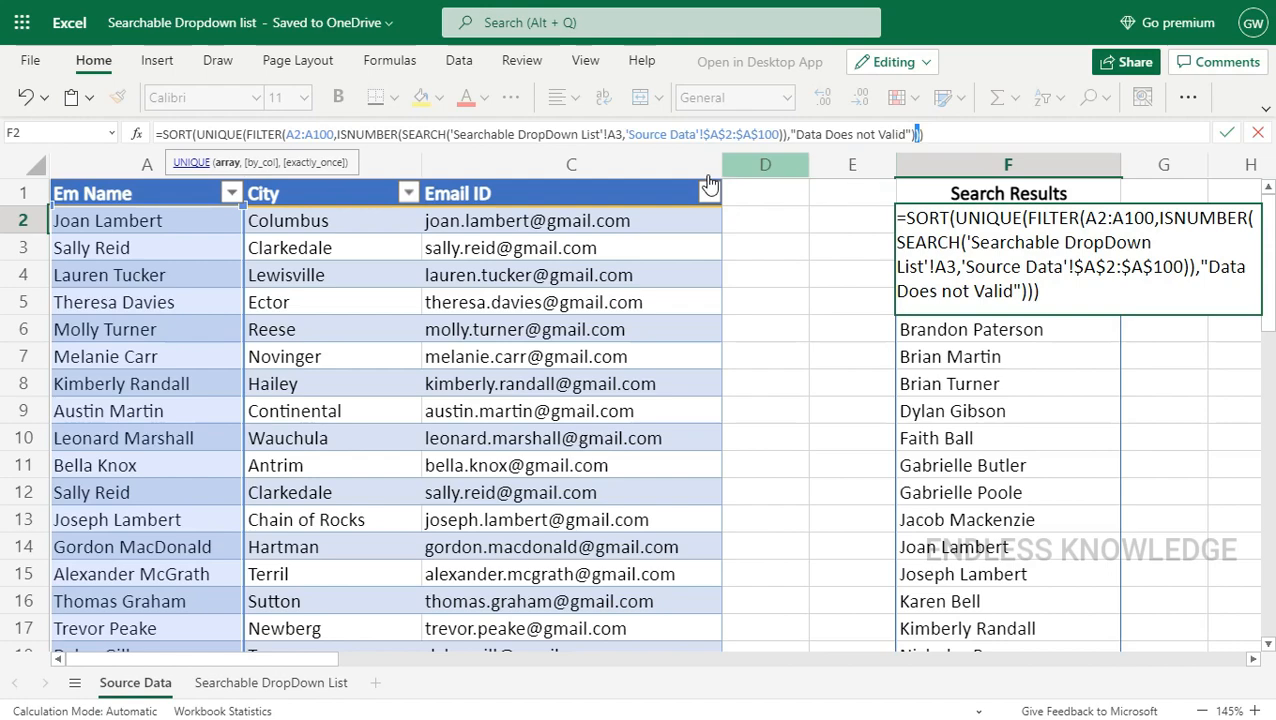
{"action": "left_click", "coordinate": [284, 134]}
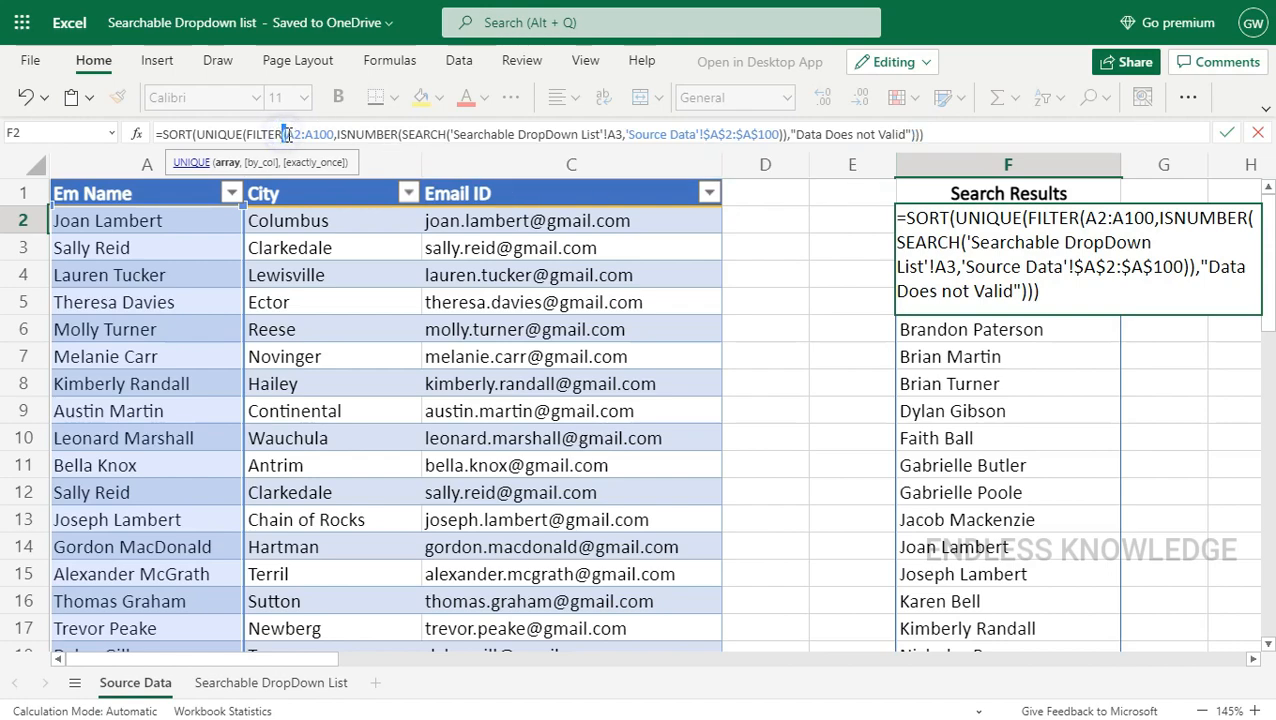
{"action": "left_click", "coordinate": [914, 133]}
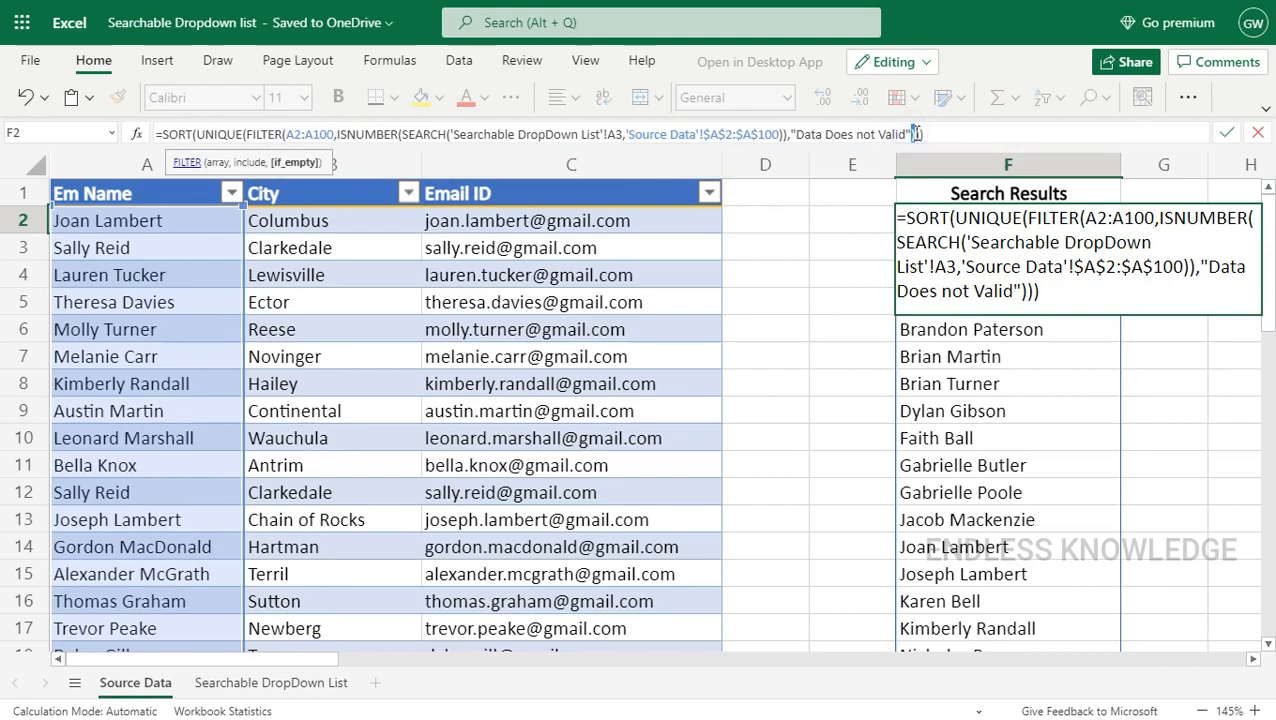
{"action": "left_click", "coordinate": [397, 133]}
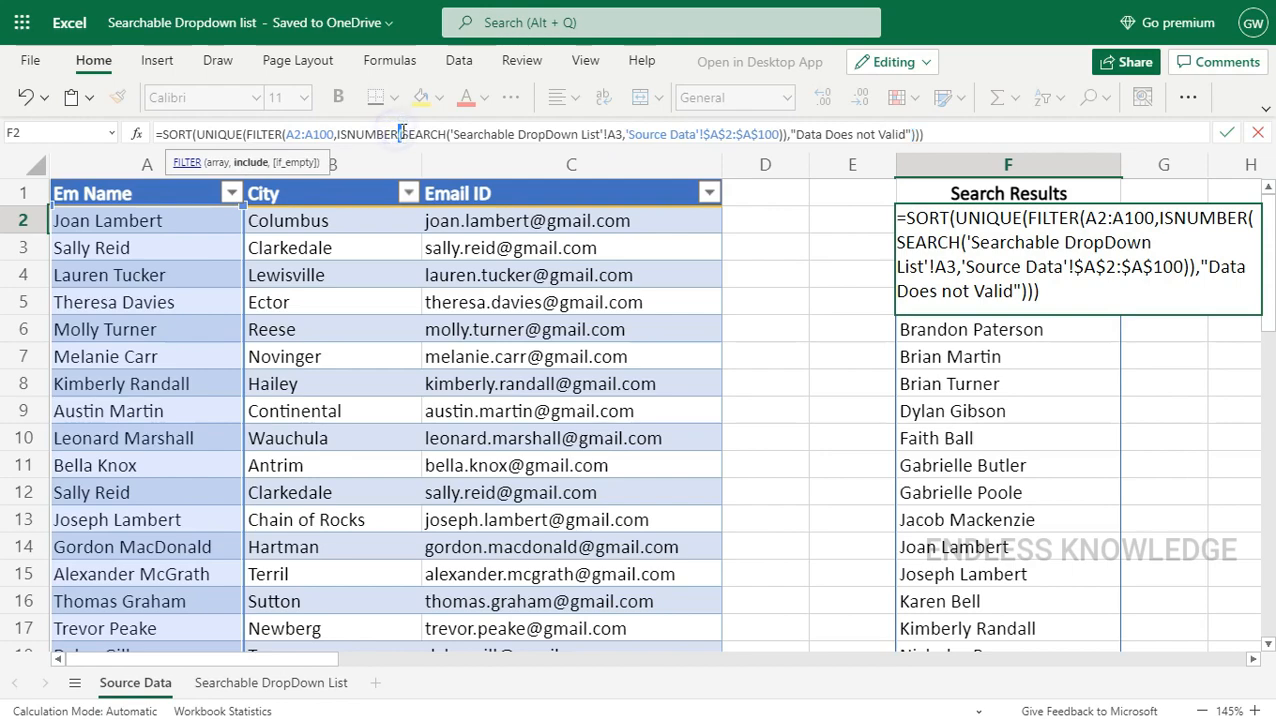
{"action": "left_click", "coordinate": [785, 133]}
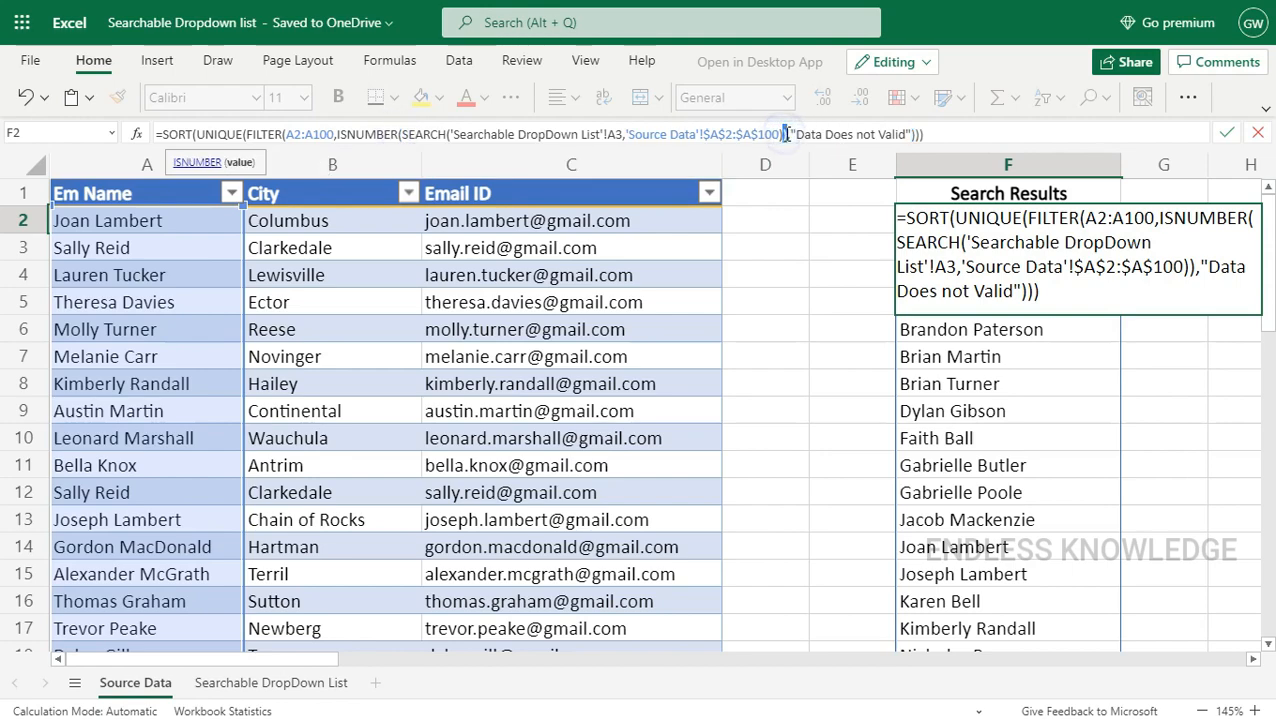
{"action": "left_click", "coordinate": [446, 134]}
{"action": "left_click_drag", "start_coordinate": [771, 134], "coordinate": [779, 134]}
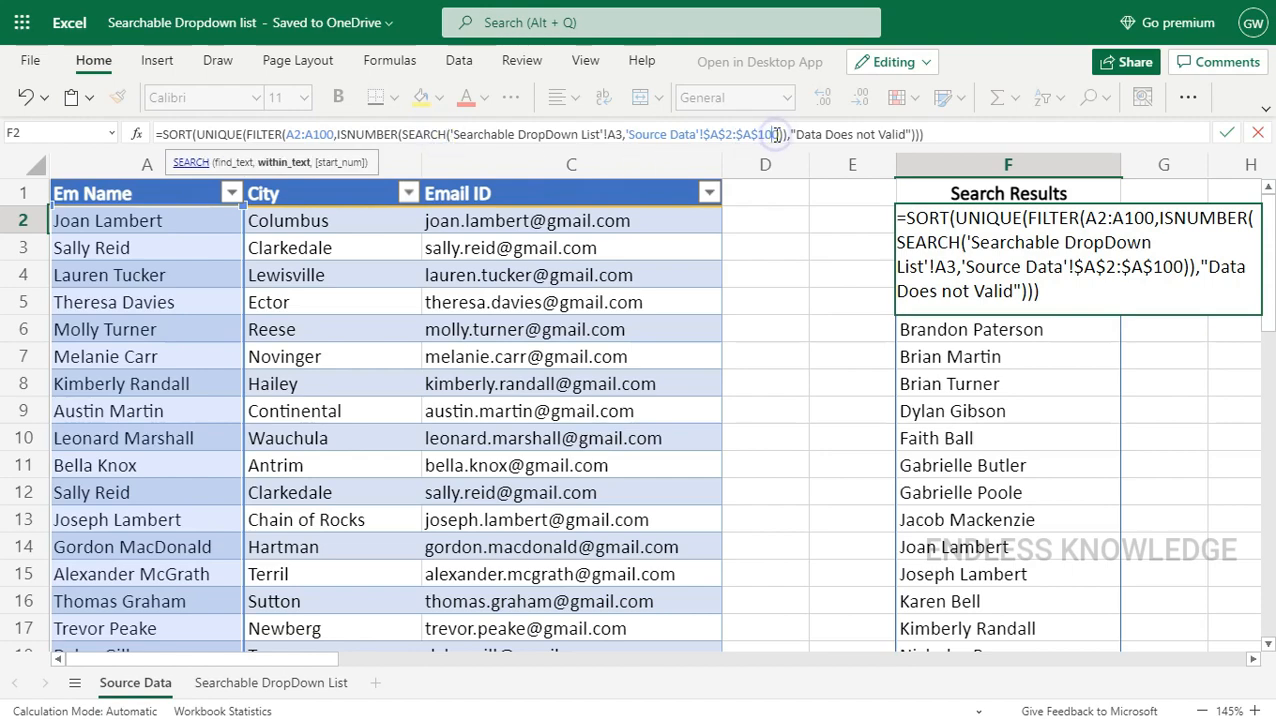
{"action": "left_click", "coordinate": [938, 134]}
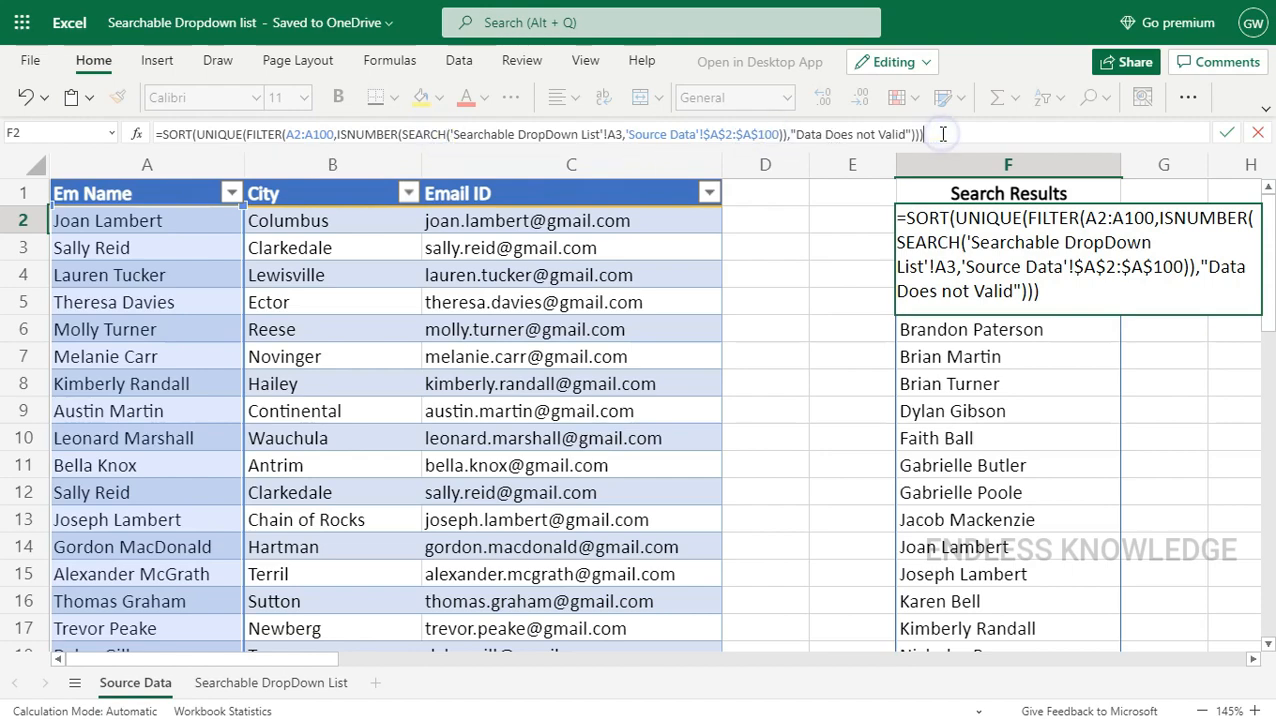
{"action": "key", "text": "Escape"}
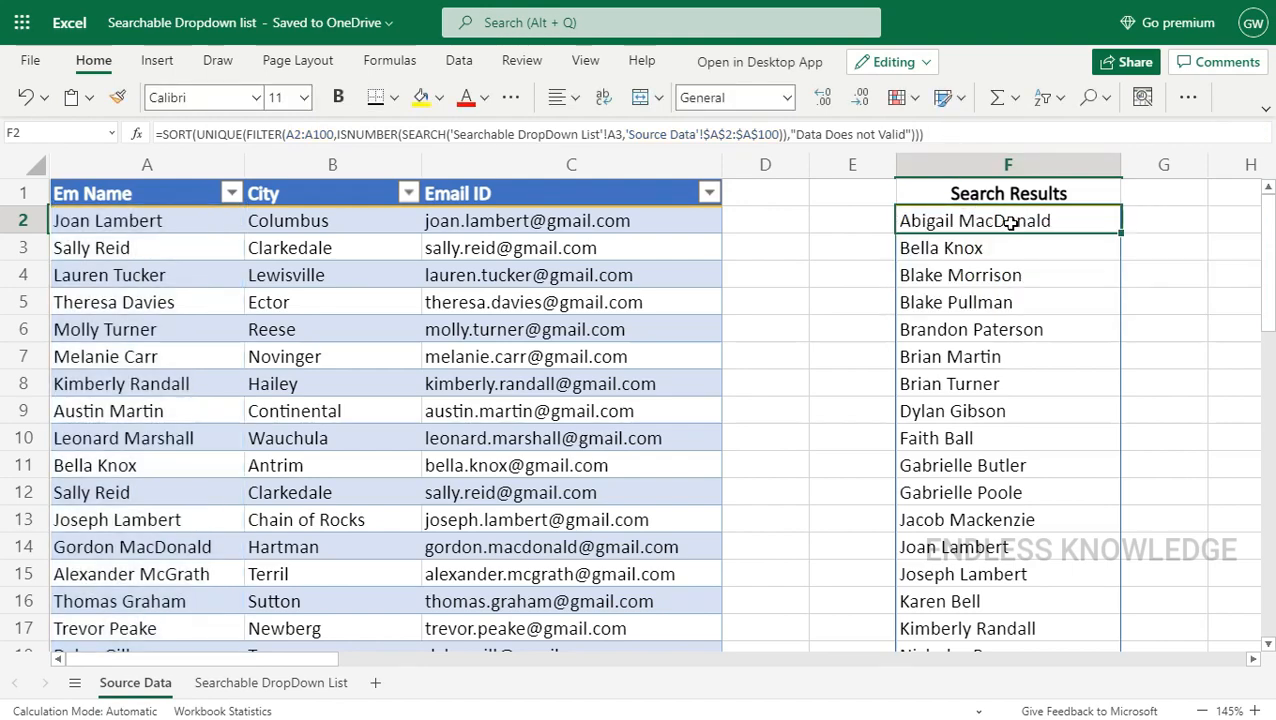
{"action": "left_click", "coordinate": [1060, 166]}
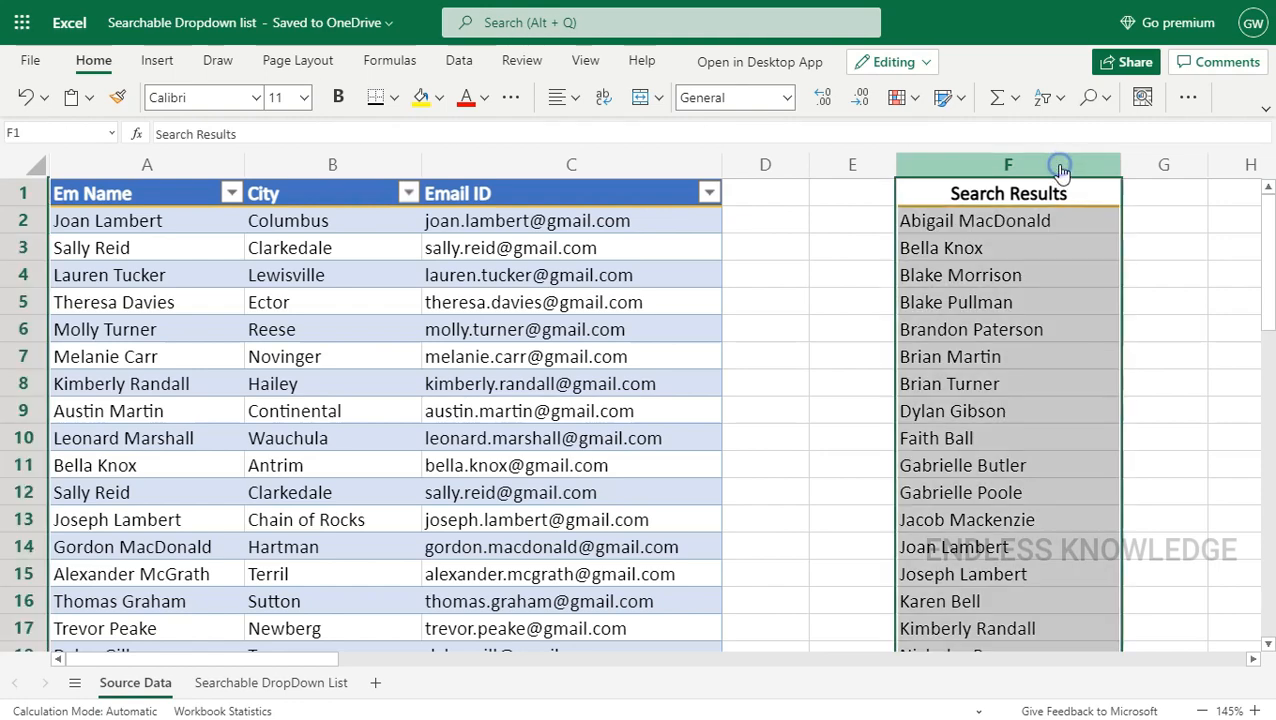
{"action": "left_click", "coordinate": [1065, 230]}
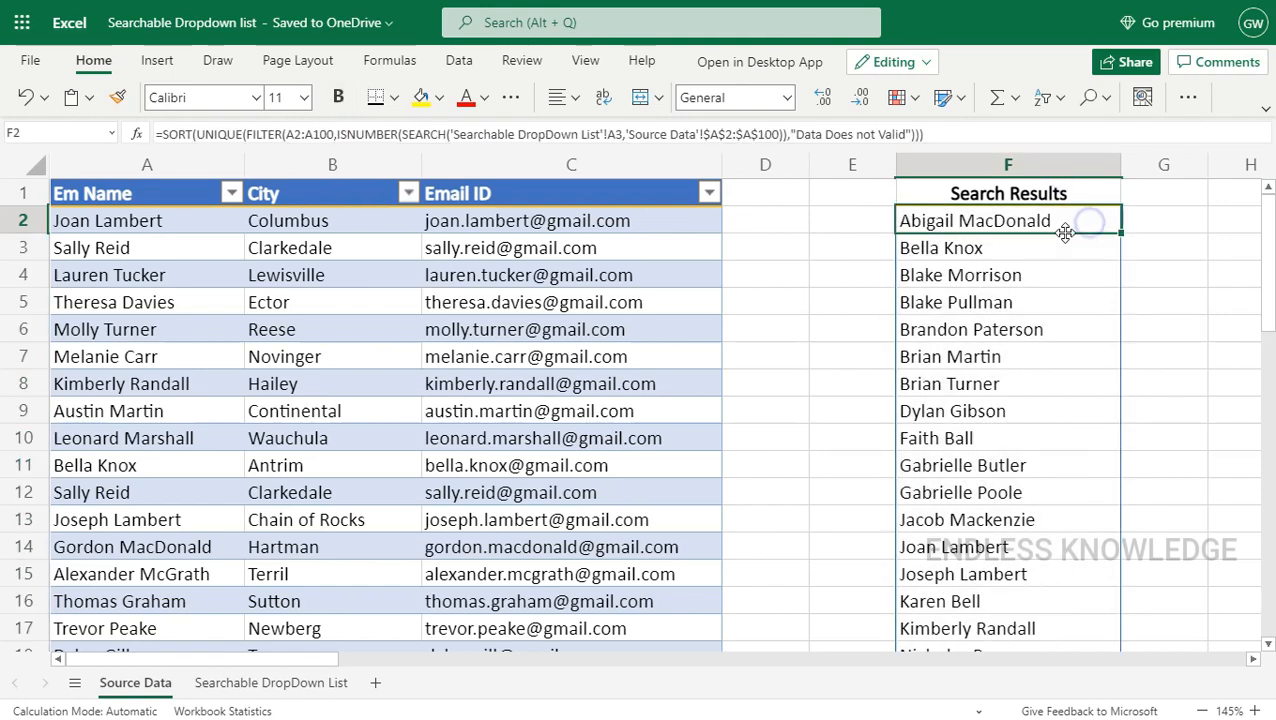
Set up List data validation for A3 of the Searchable DropDown List sheet with the source ='Source Data'!$F$2#.
{"action": "left_click", "coordinate": [285, 682]}
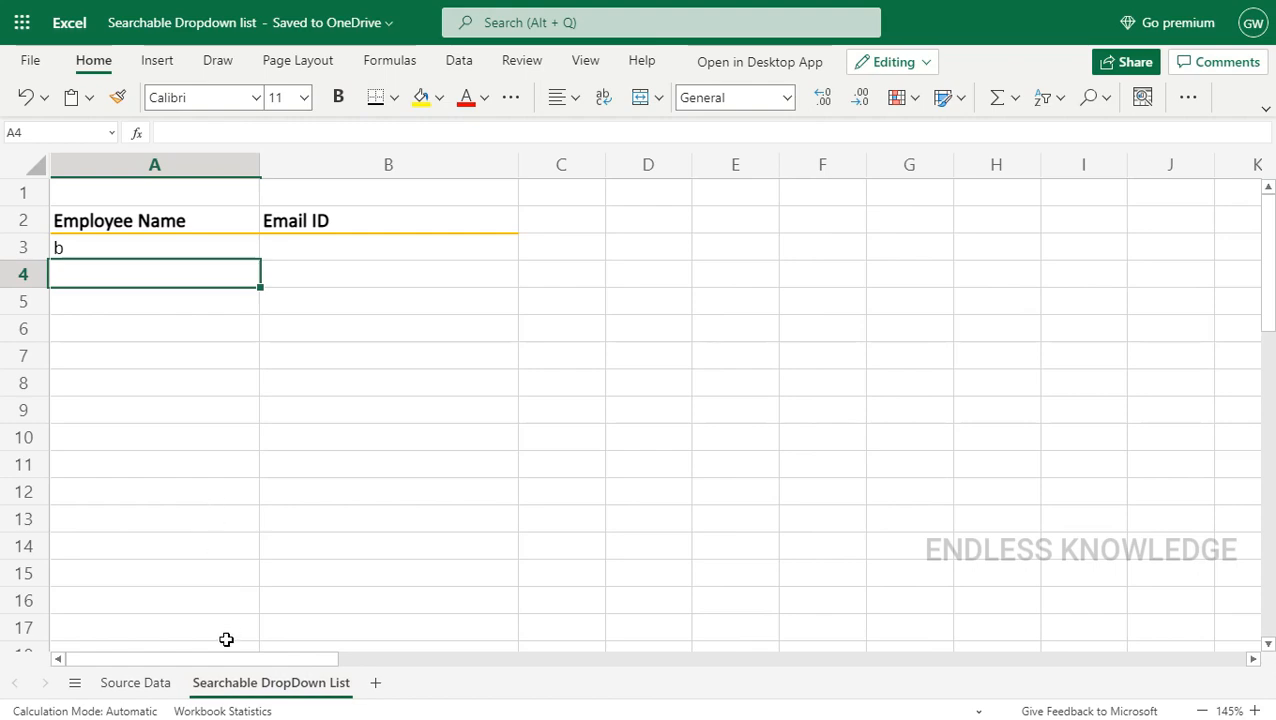
{"action": "left_click", "coordinate": [140, 250]}
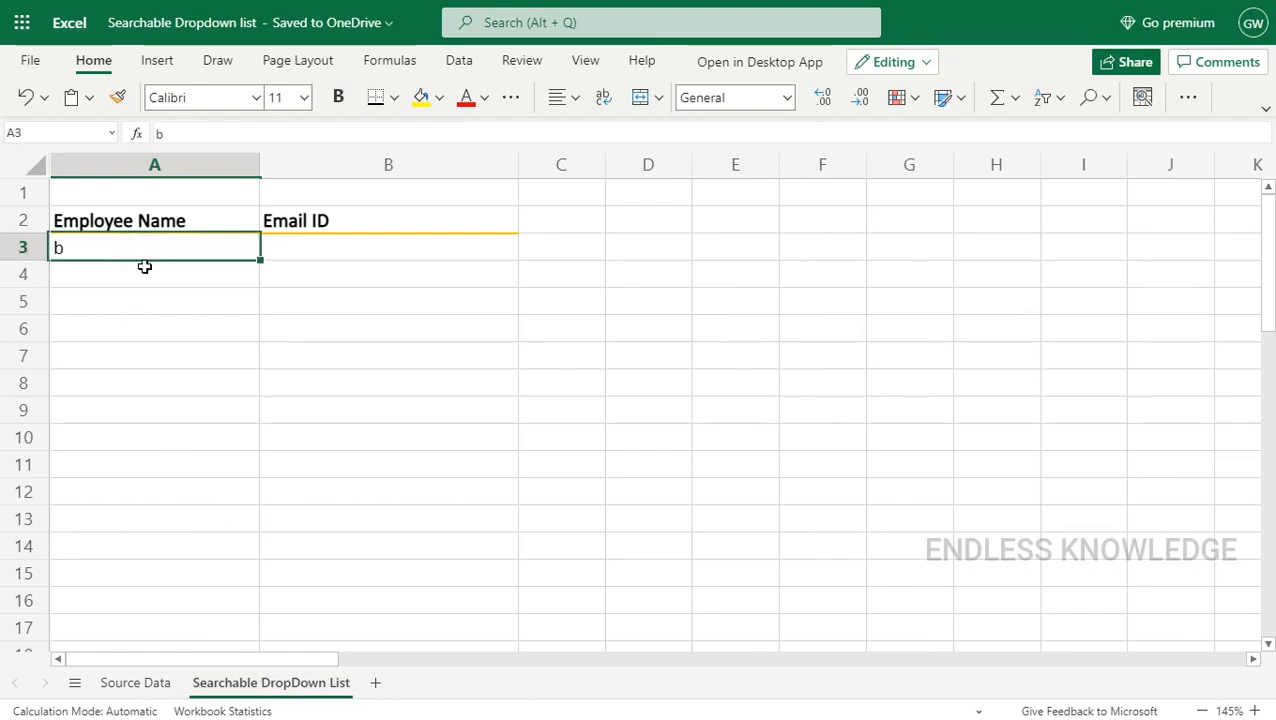
{"action": "left_click", "coordinate": [459, 60]}
{"action": "left_click", "coordinate": [1102, 106]}
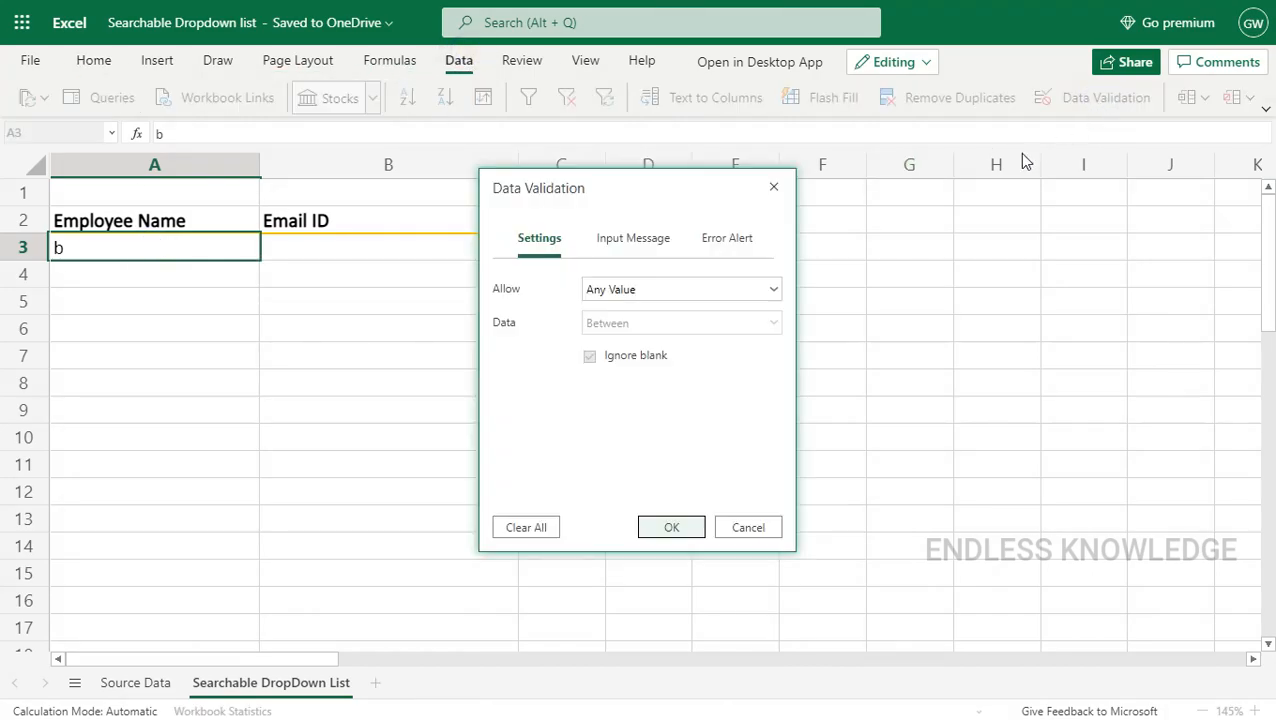
{"action": "left_click", "coordinate": [651, 294]}
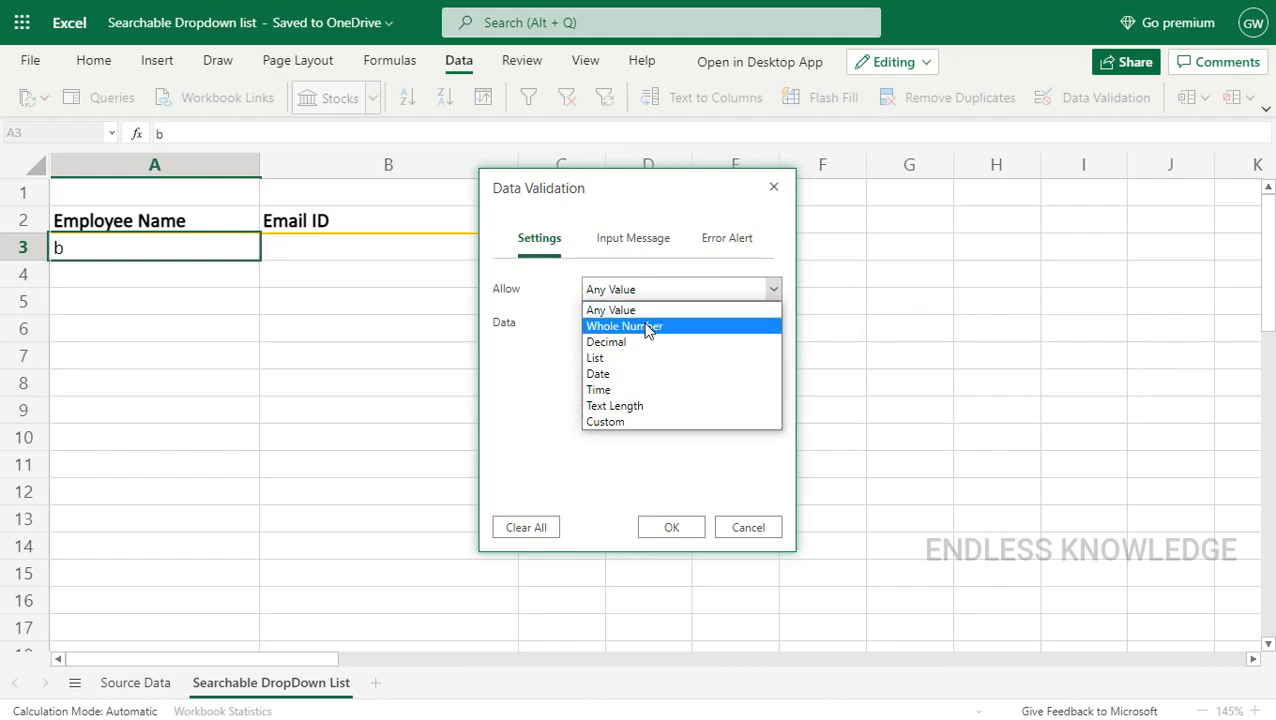
{"action": "left_click", "coordinate": [636, 357]}
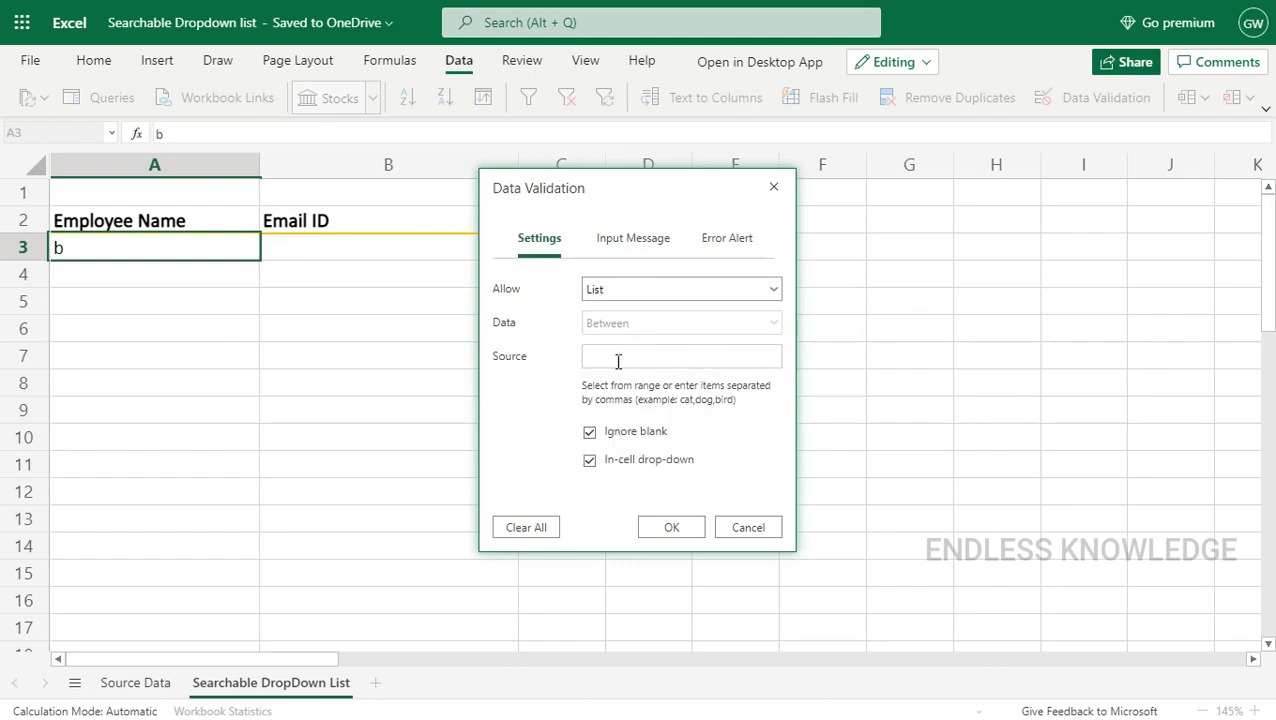
{"action": "left_click", "coordinate": [618, 359]}
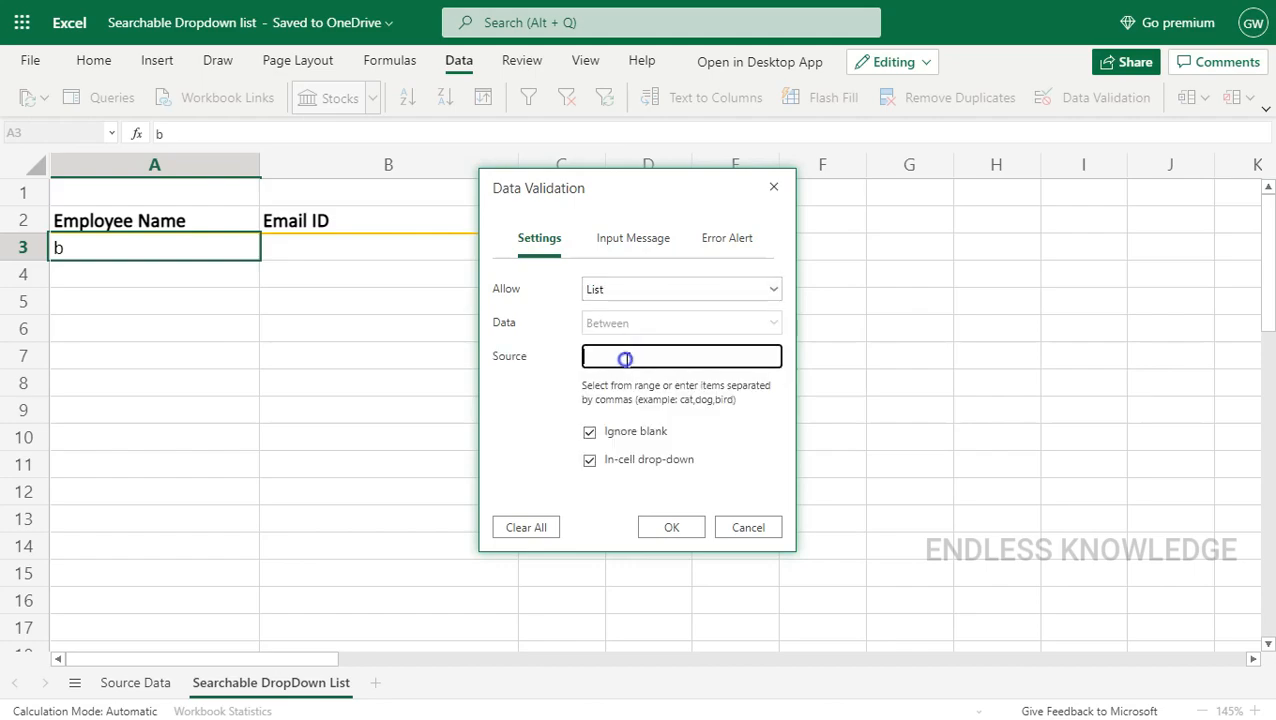
{"action": "left_click", "coordinate": [132, 684]}
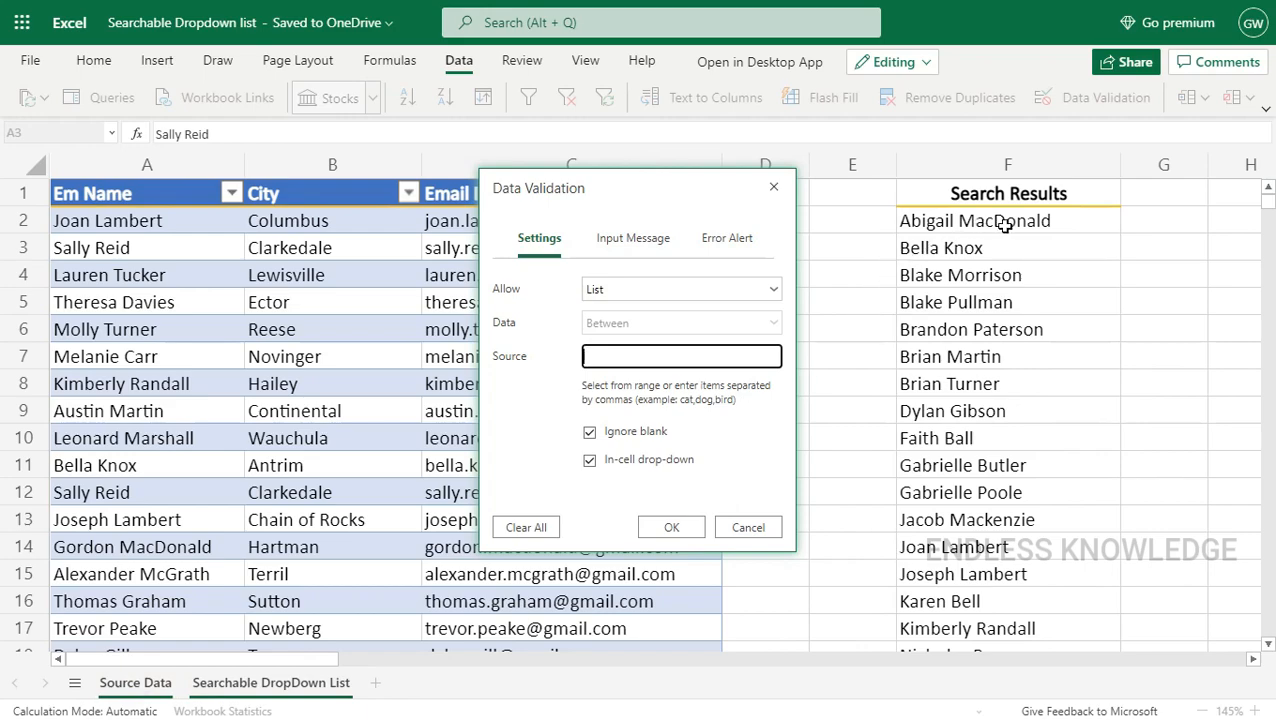
{"action": "left_click", "coordinate": [1018, 221]}
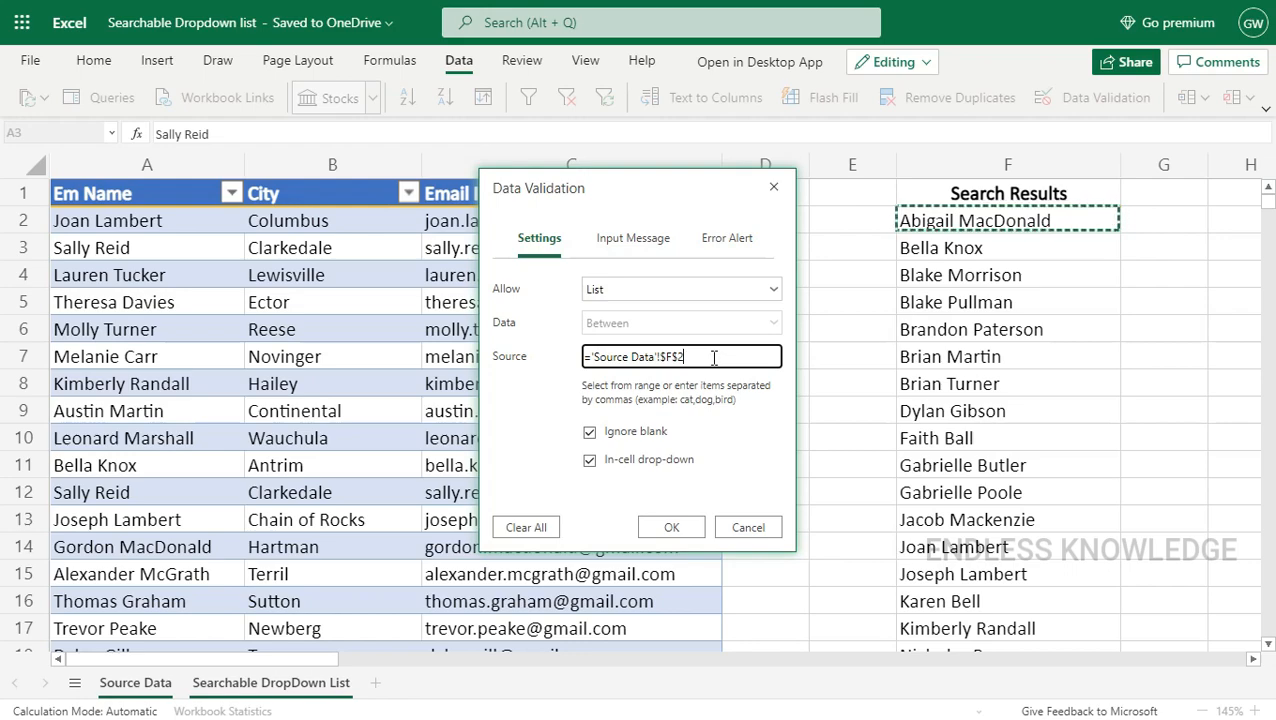
{"action": "type", "text": "#"}
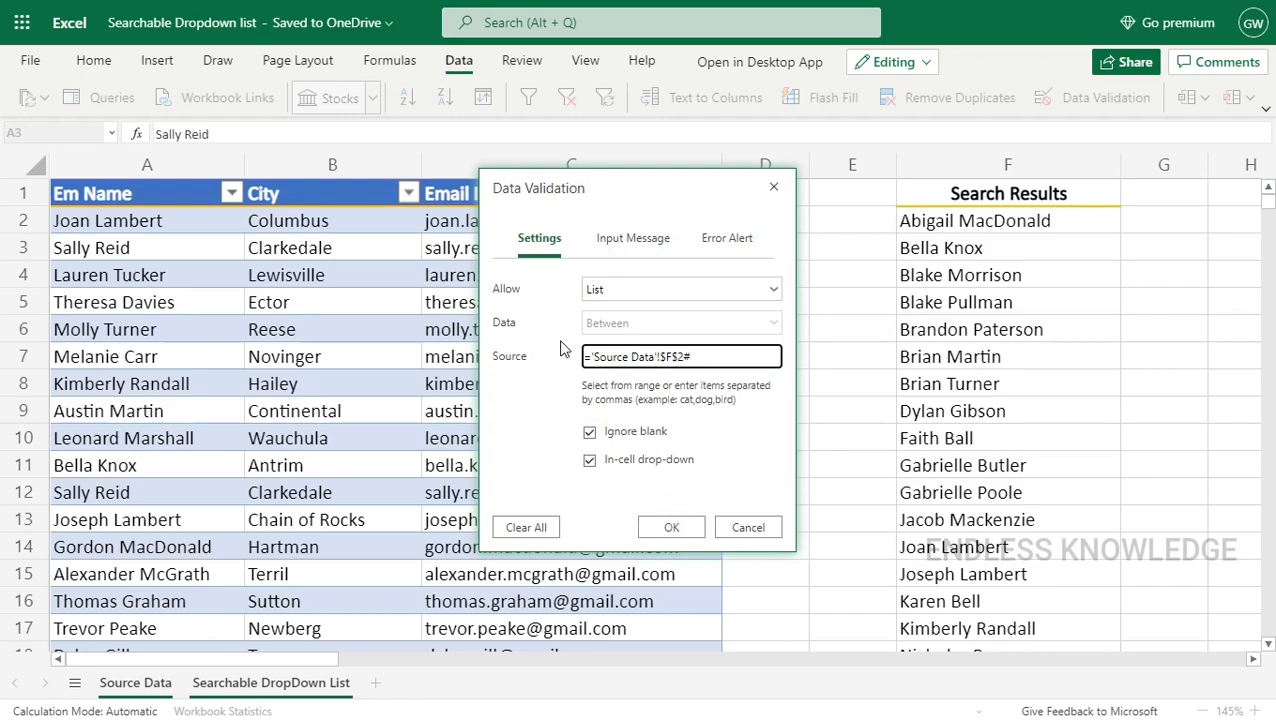
Turn off the error alert for A3's data validation and apply the validation settings.
{"action": "left_click", "coordinate": [742, 245]}
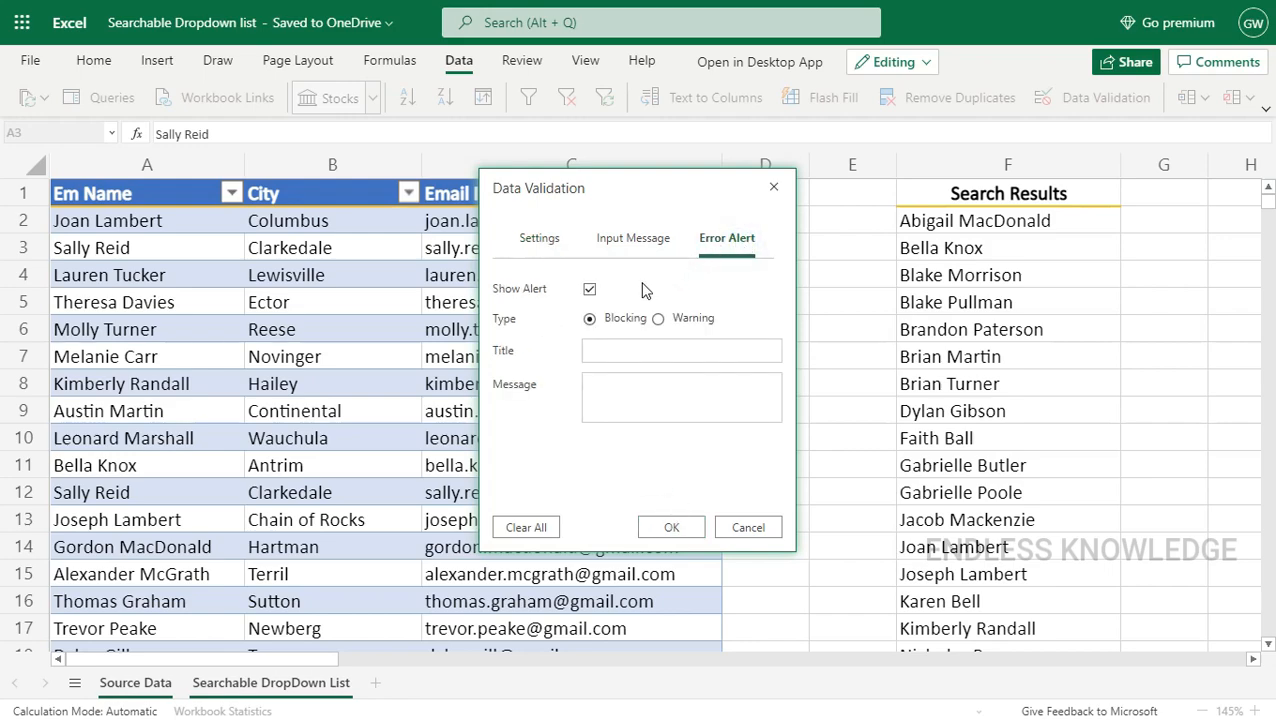
{"action": "left_click", "coordinate": [590, 290]}
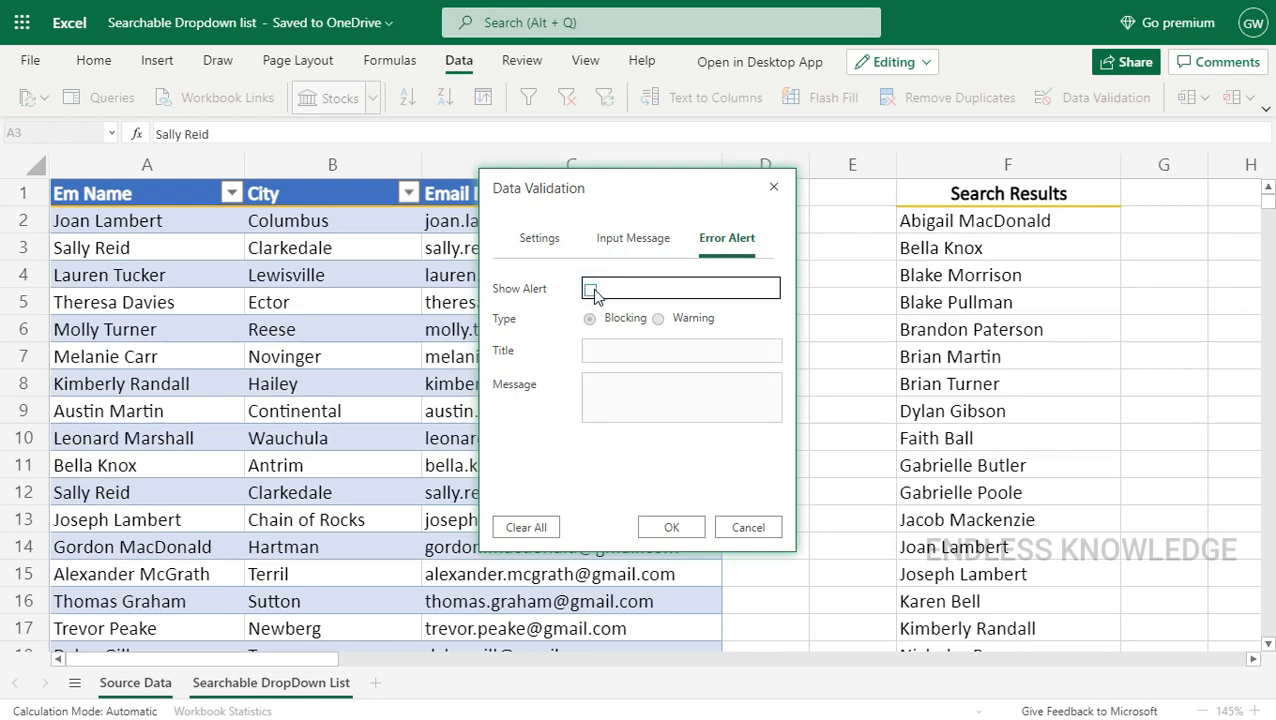
{"action": "left_click", "coordinate": [671, 528]}
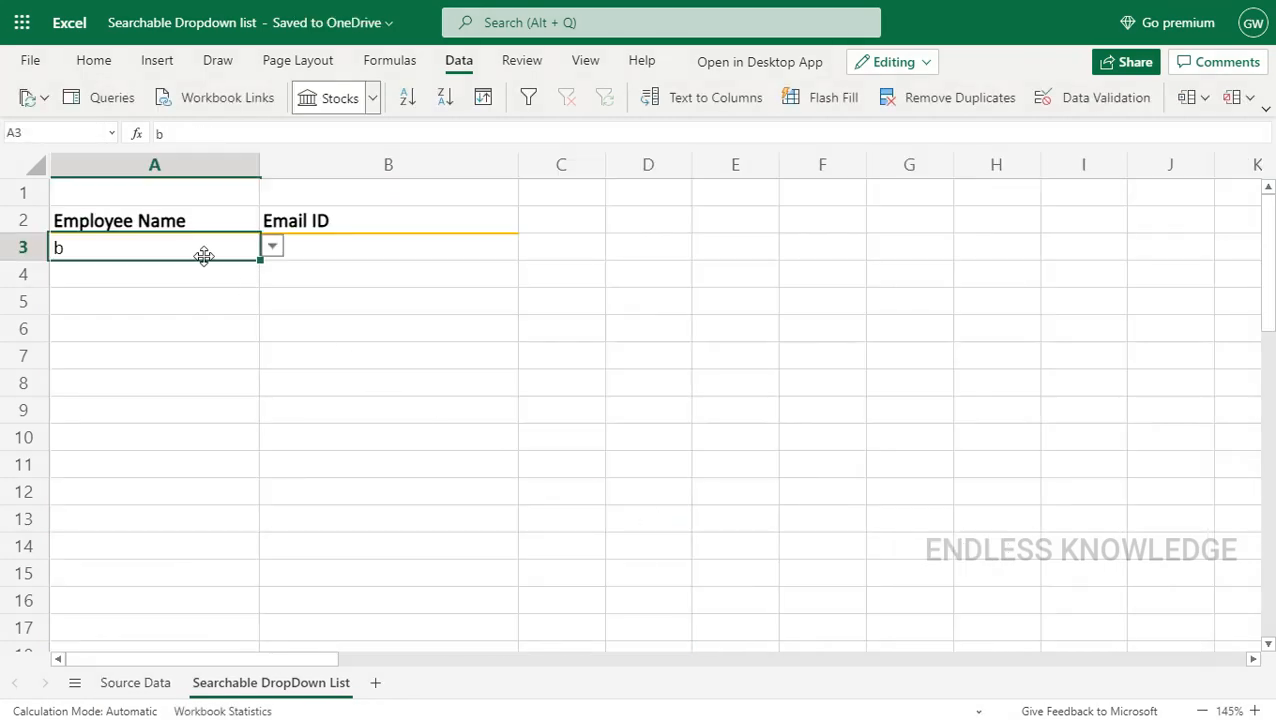
Check the names offered by the dropdown list in A3 for the search text b.
{"action": "left_click", "coordinate": [194, 292]}
{"action": "left_click", "coordinate": [183, 250]}
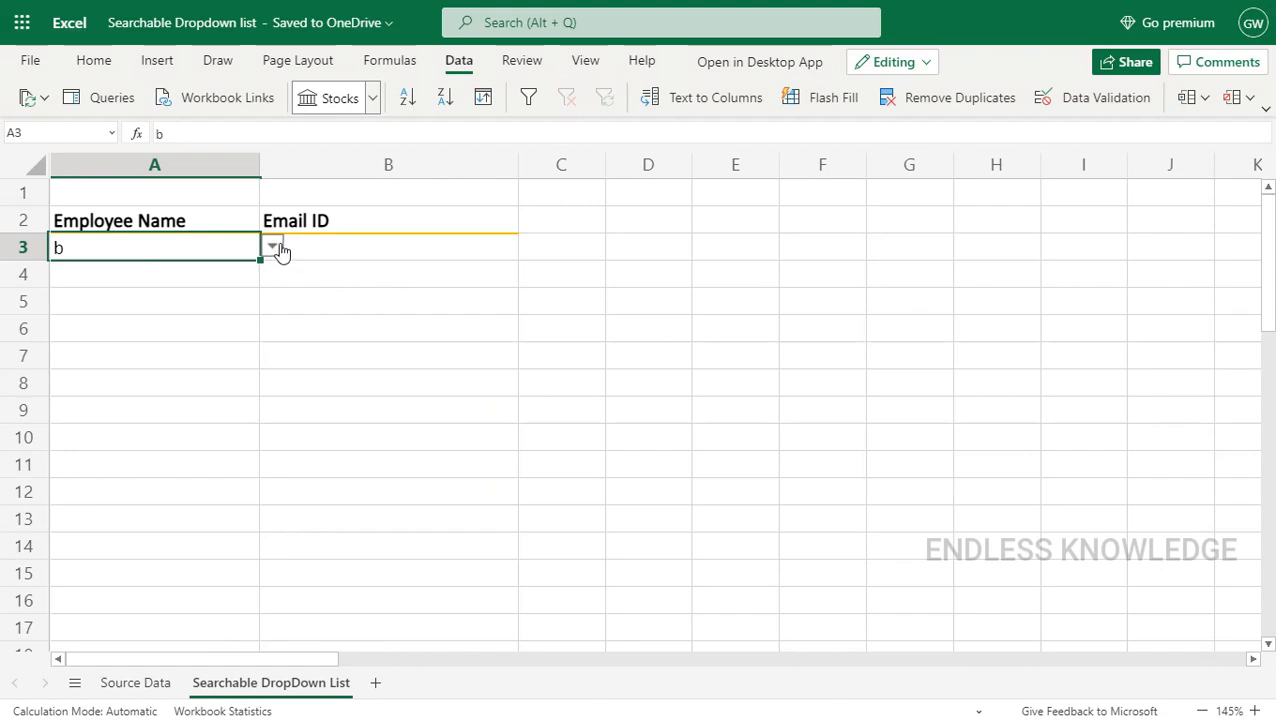
{"action": "left_click", "coordinate": [273, 247]}
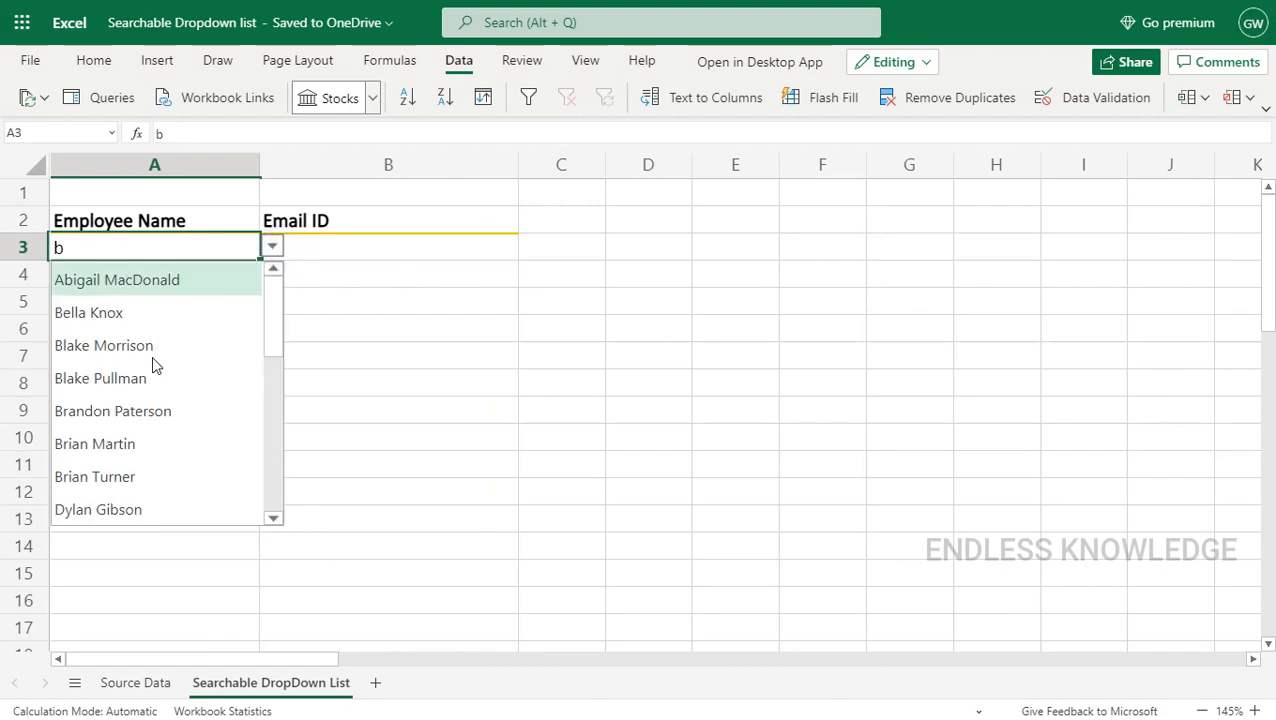
{"action": "left_click", "coordinate": [379, 362]}
Replace the search text in A3 of the Searchable DropDown List sheet with an employee's first name.
{"action": "double_click", "coordinate": [166, 246]}
{"action": "type", "text": "b"}
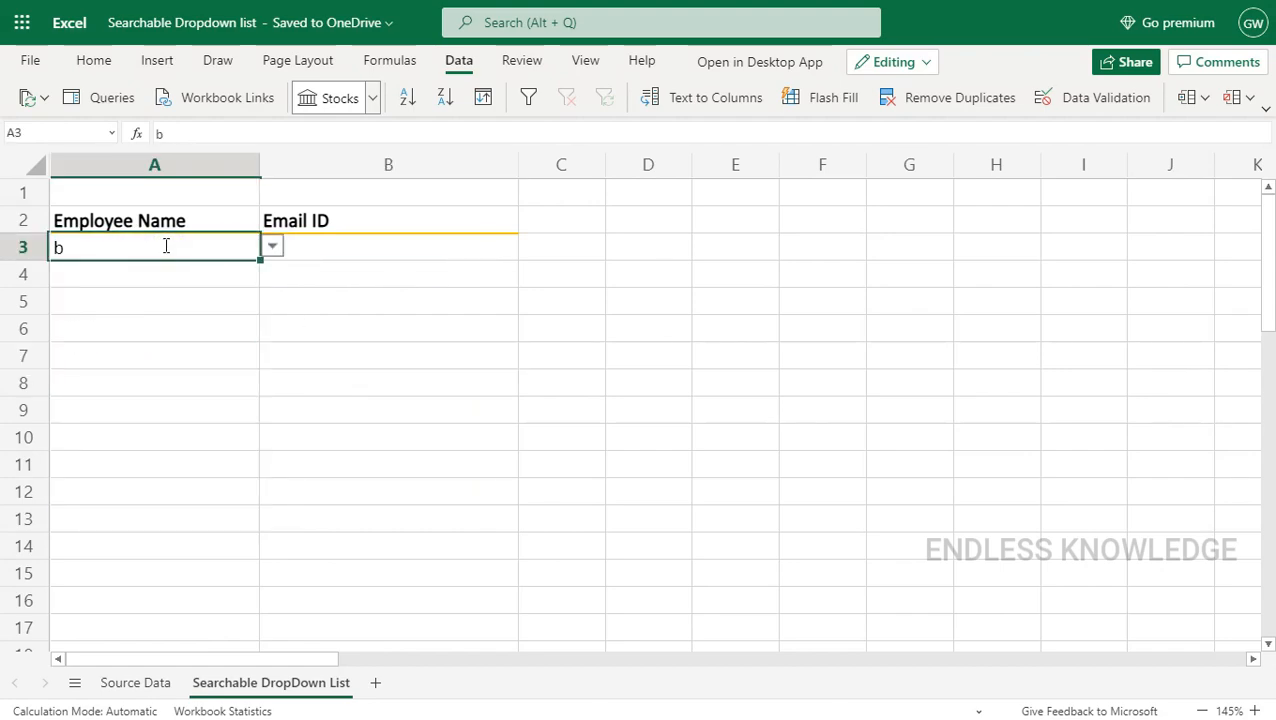
{"action": "key", "text": "BackSpace"}
{"action": "type", "text": "sally"}
{"action": "key", "text": "Return"}
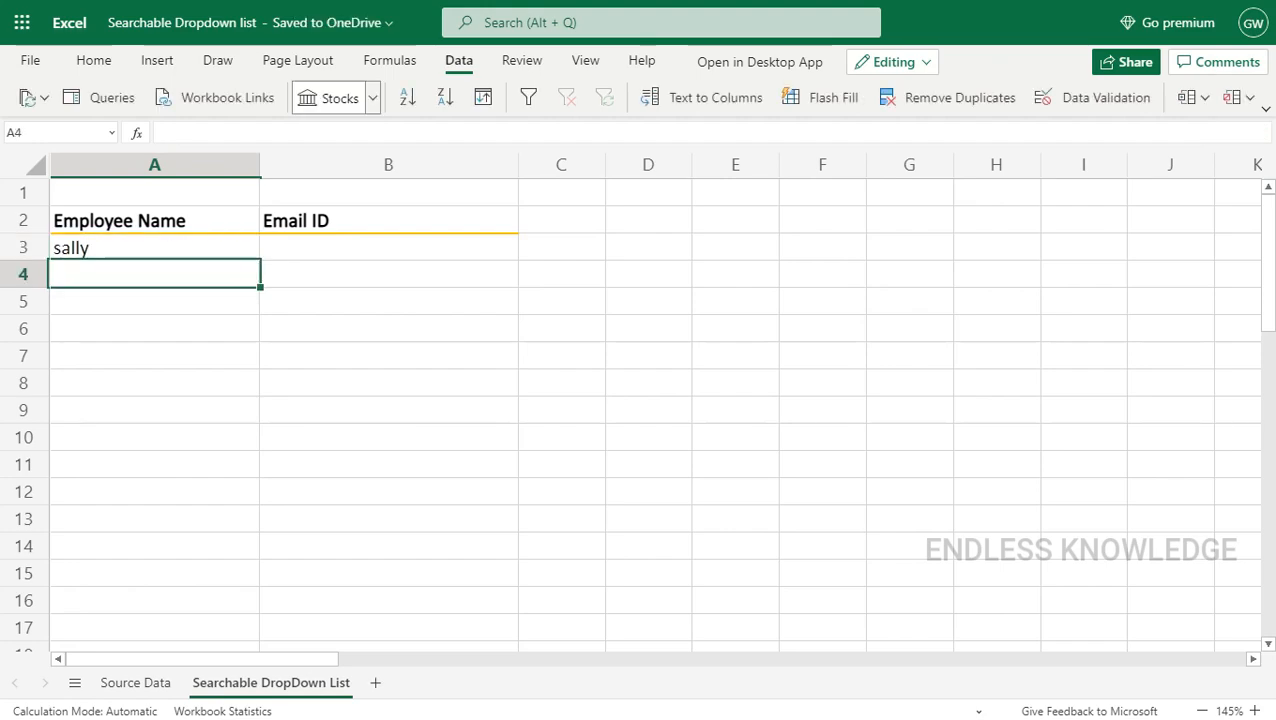
Replace the search text in A3 with mo and choose the second employee name offered by its dropdown list.
{"action": "left_click", "coordinate": [172, 245]}
{"action": "left_click", "coordinate": [271, 247]}
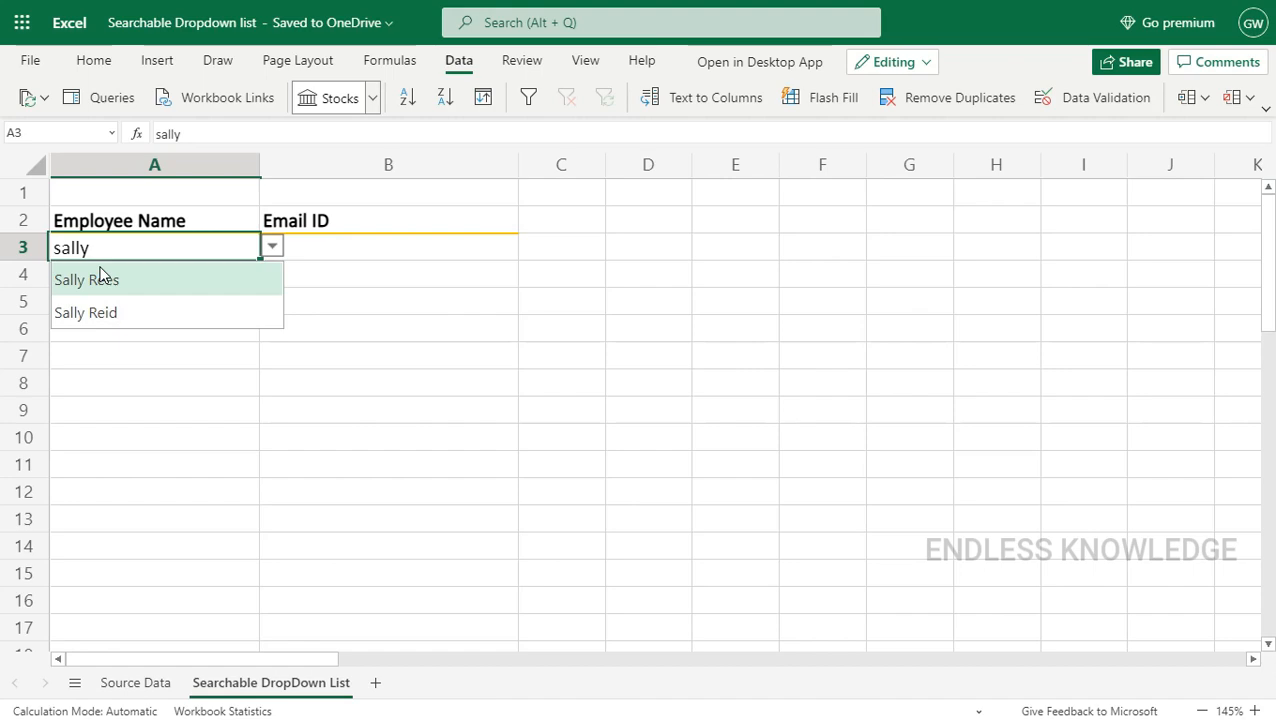
{"action": "type", "text": "mo"}
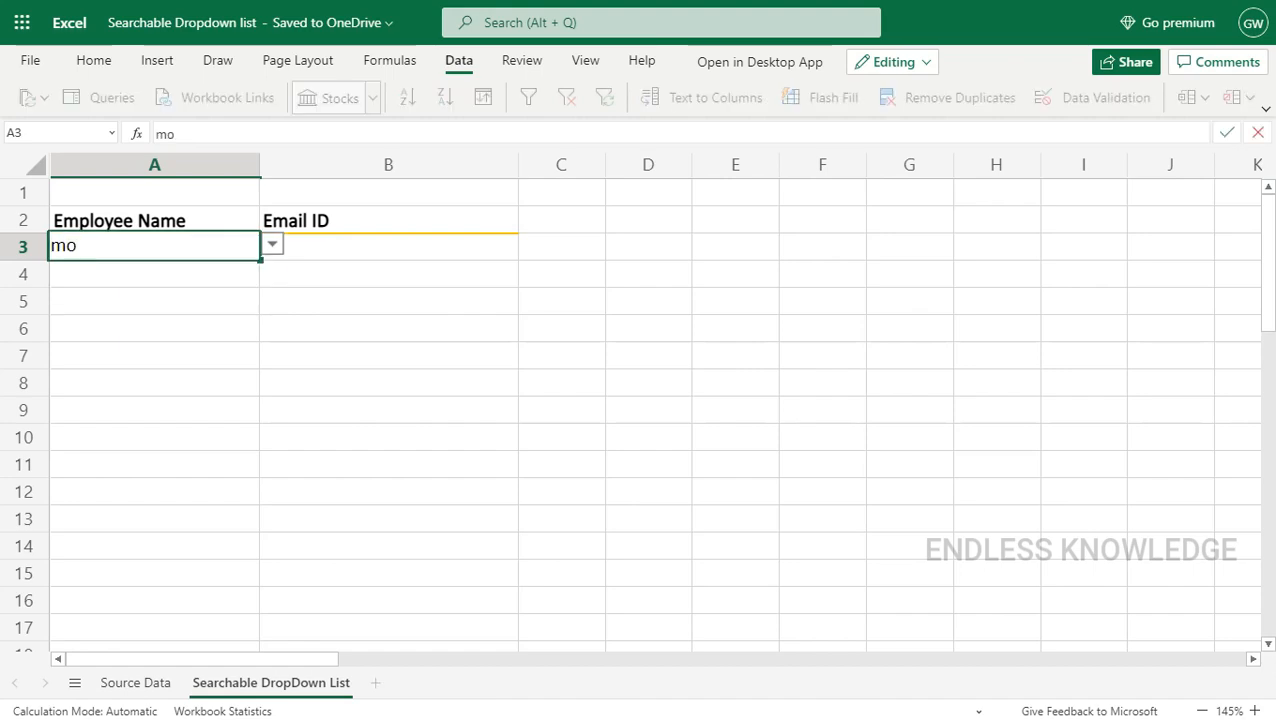
{"action": "left_click", "coordinate": [276, 247]}
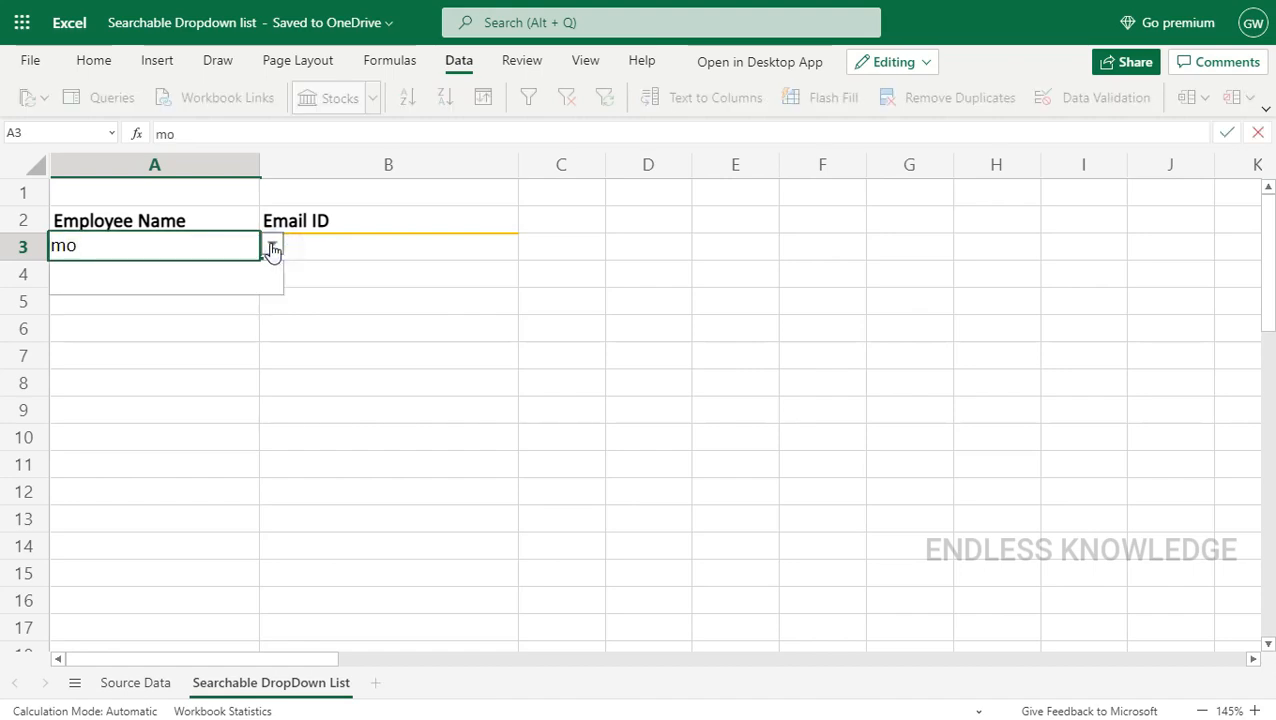
{"action": "left_click", "coordinate": [257, 301]}
{"action": "left_click", "coordinate": [251, 251]}
{"action": "left_click", "coordinate": [277, 249]}
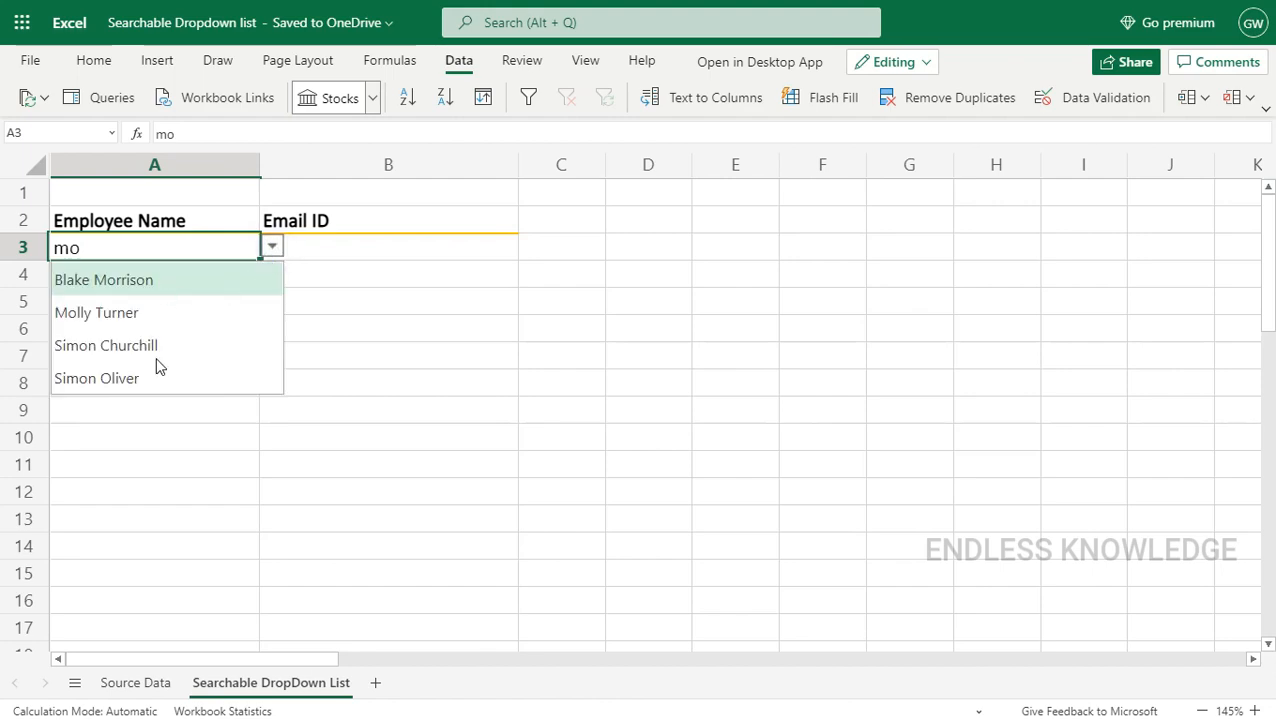
{"action": "left_click", "coordinate": [130, 314]}
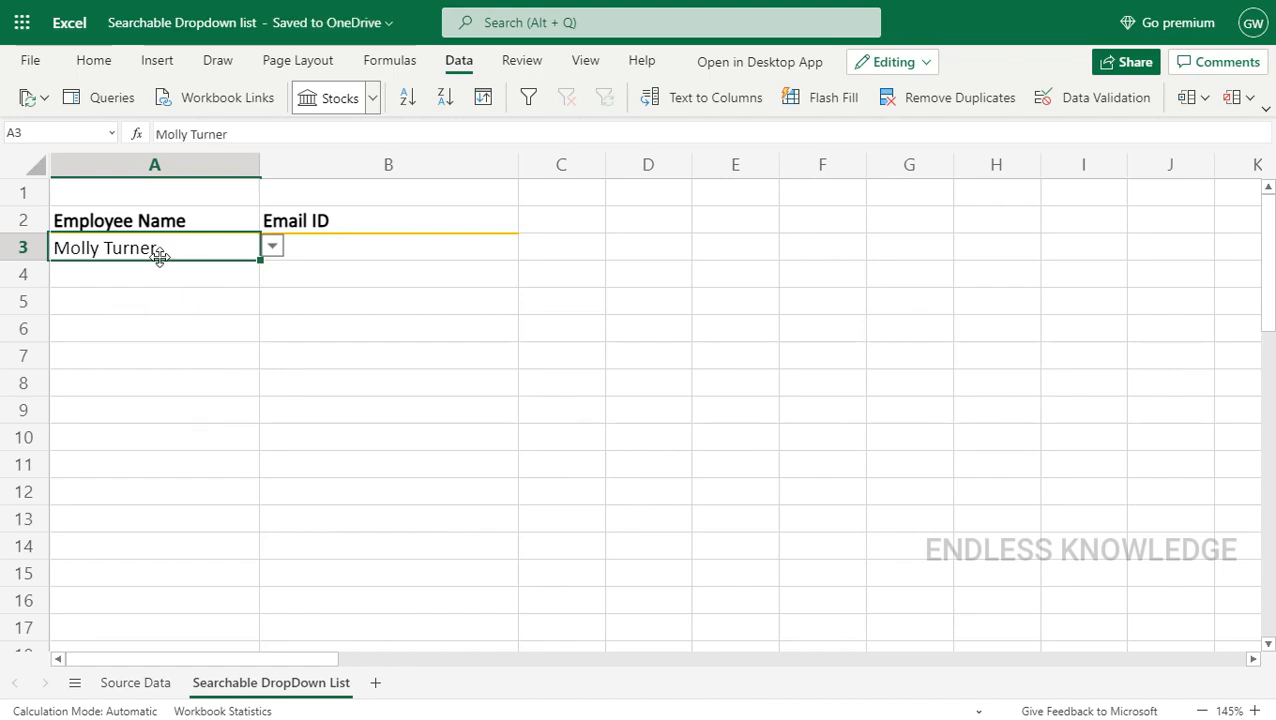
Start an XLOOKUP formula in B3 with lookup value A3 and the absolute lookup array 'Source Data'!$A$2:$A$100.
{"action": "left_click", "coordinate": [357, 257]}
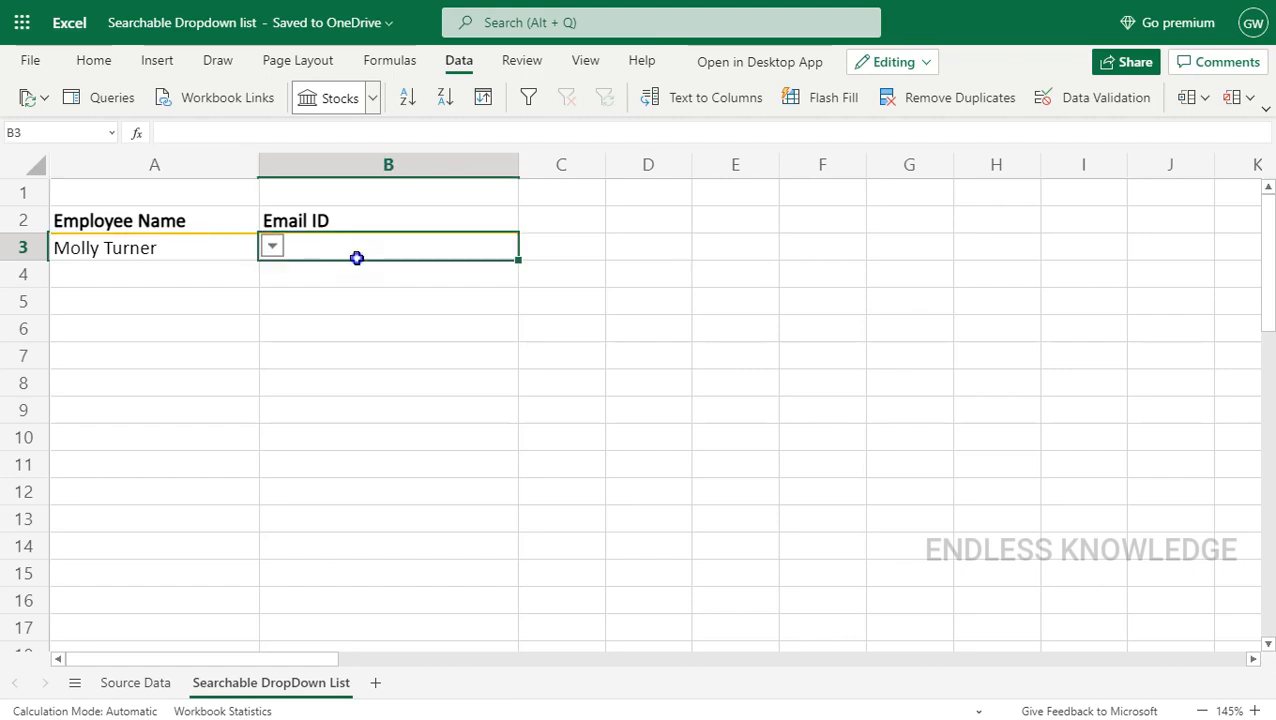
{"action": "type", "text": "="}
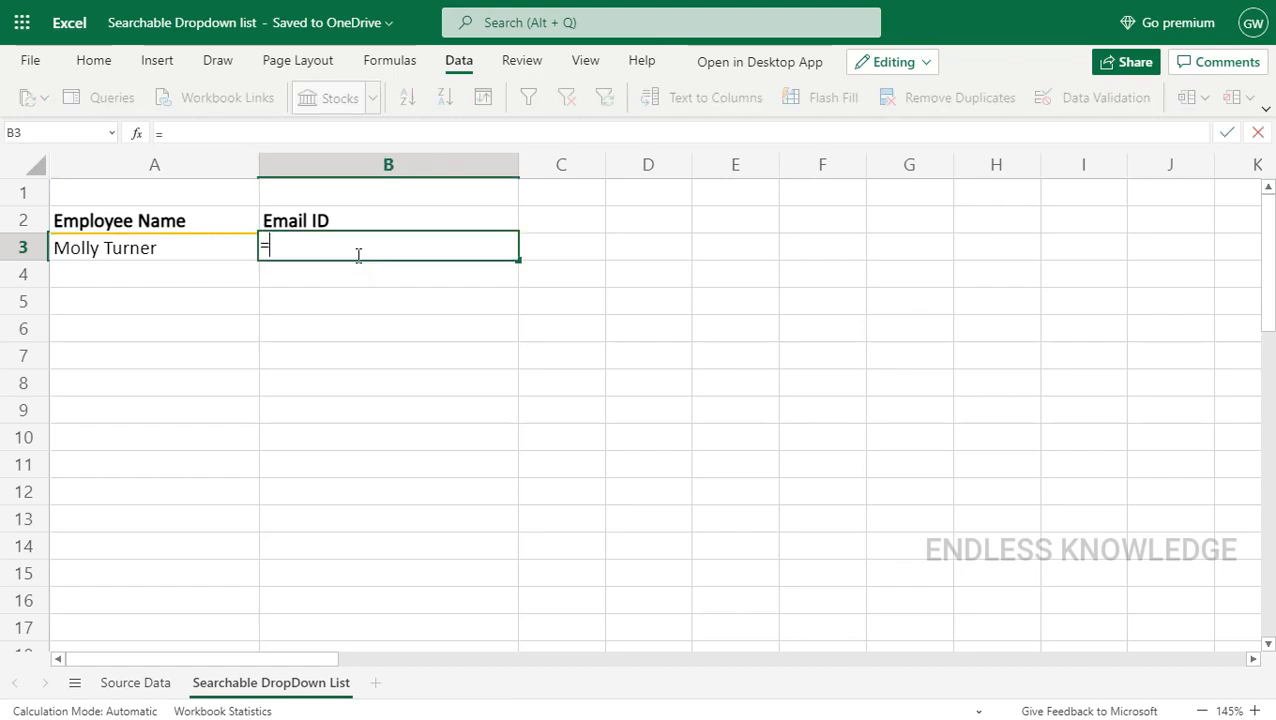
{"action": "type", "text": "xlookup("}
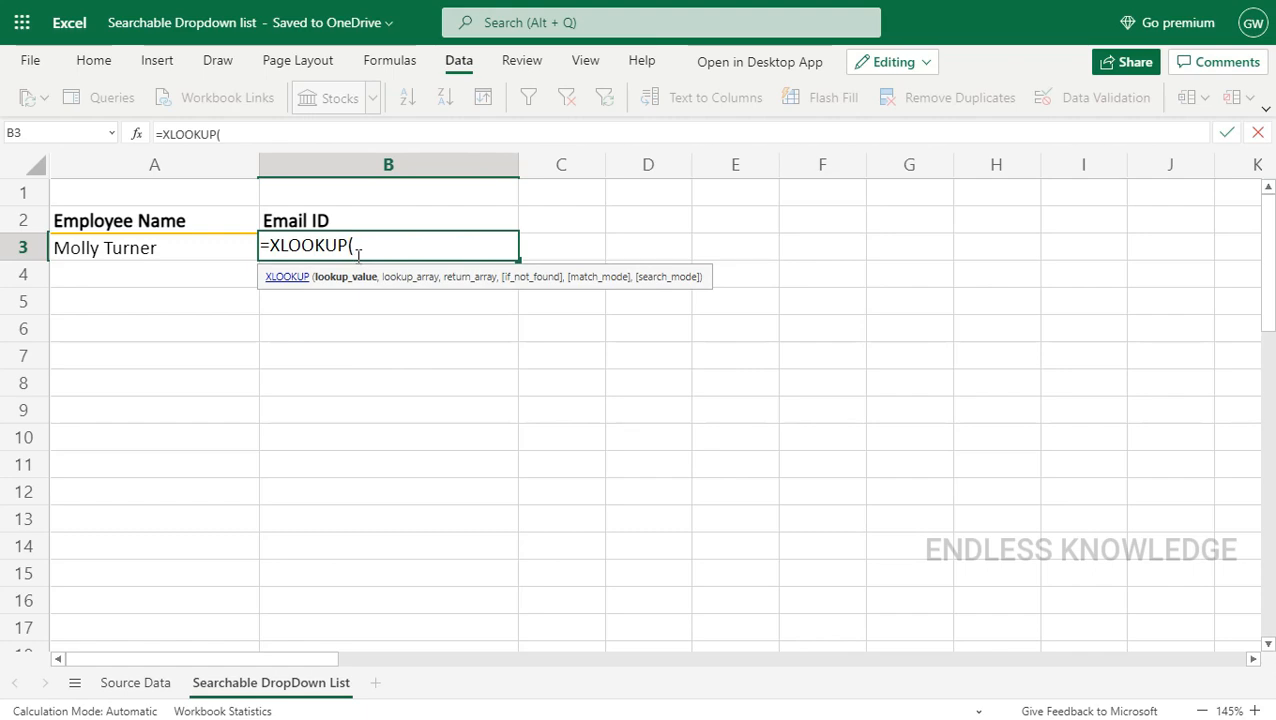
{"action": "left_click", "coordinate": [195, 252]}
{"action": "type", "text": ","}
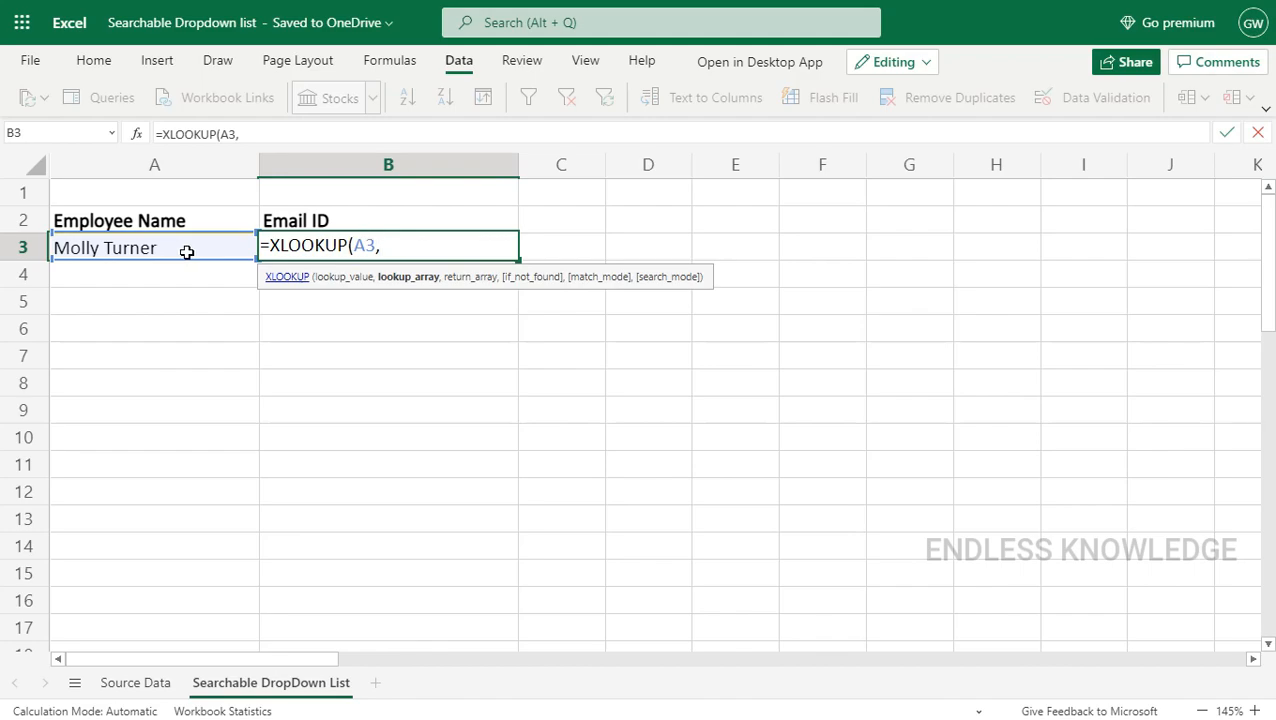
{"action": "left_click", "coordinate": [130, 686]}
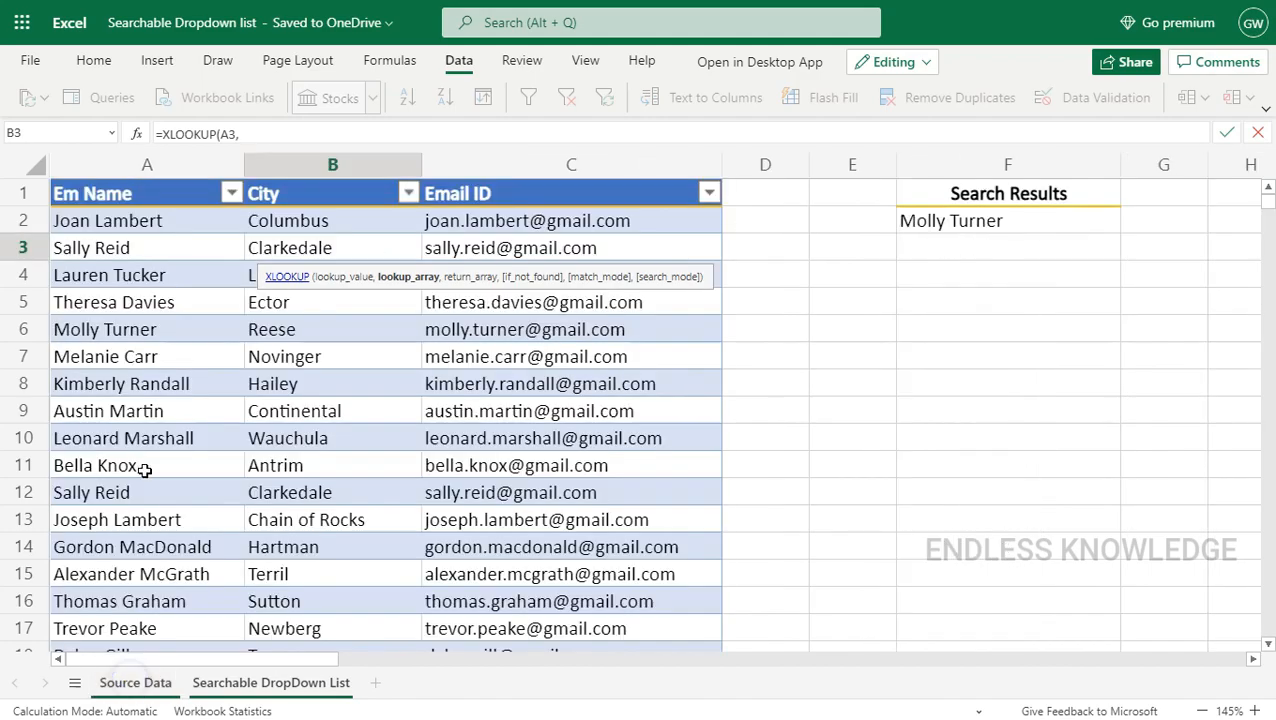
{"action": "left_click", "coordinate": [168, 216]}
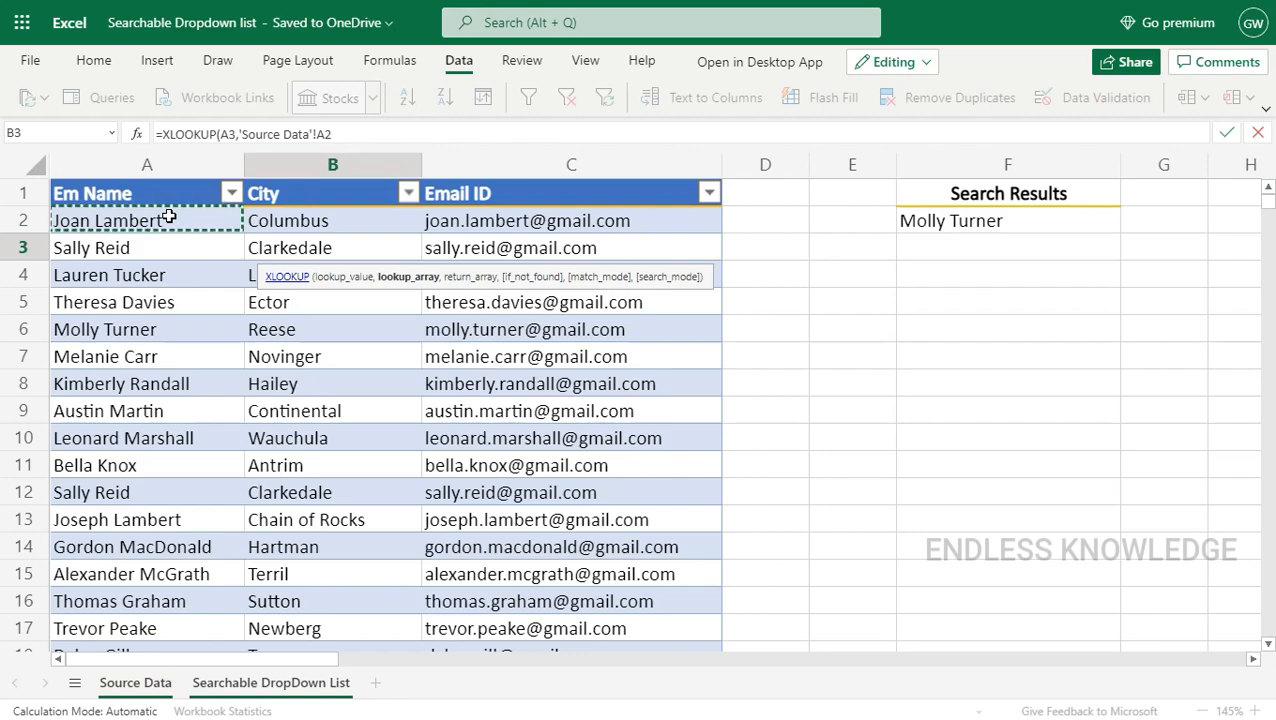
{"action": "key", "text": "ctrl+shift+Down"}
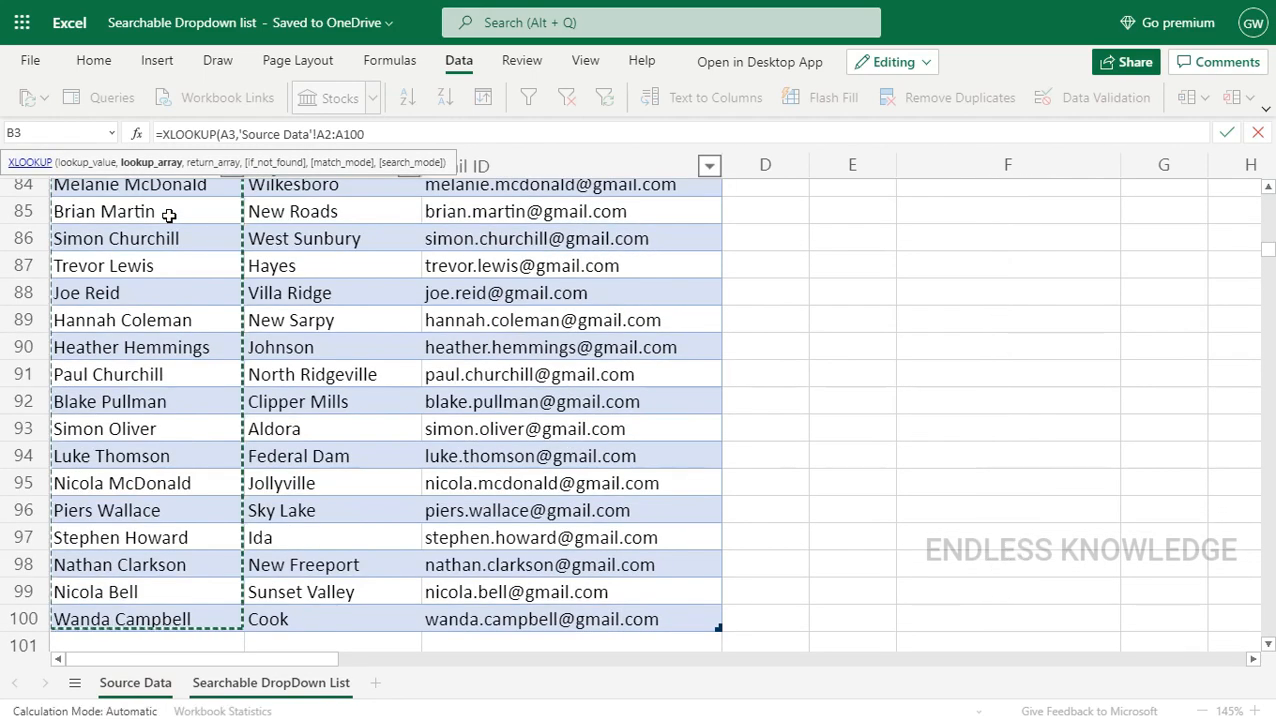
{"action": "key", "text": "F4"}
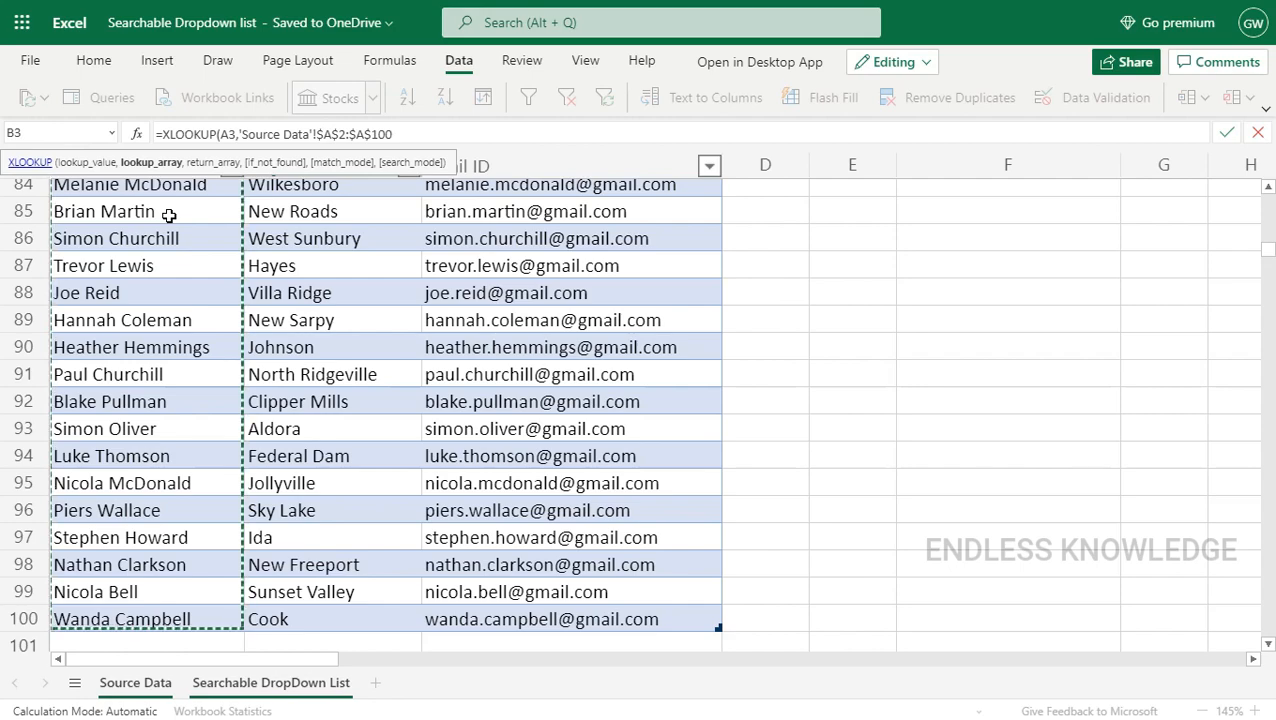
{"action": "type", "text": ","}
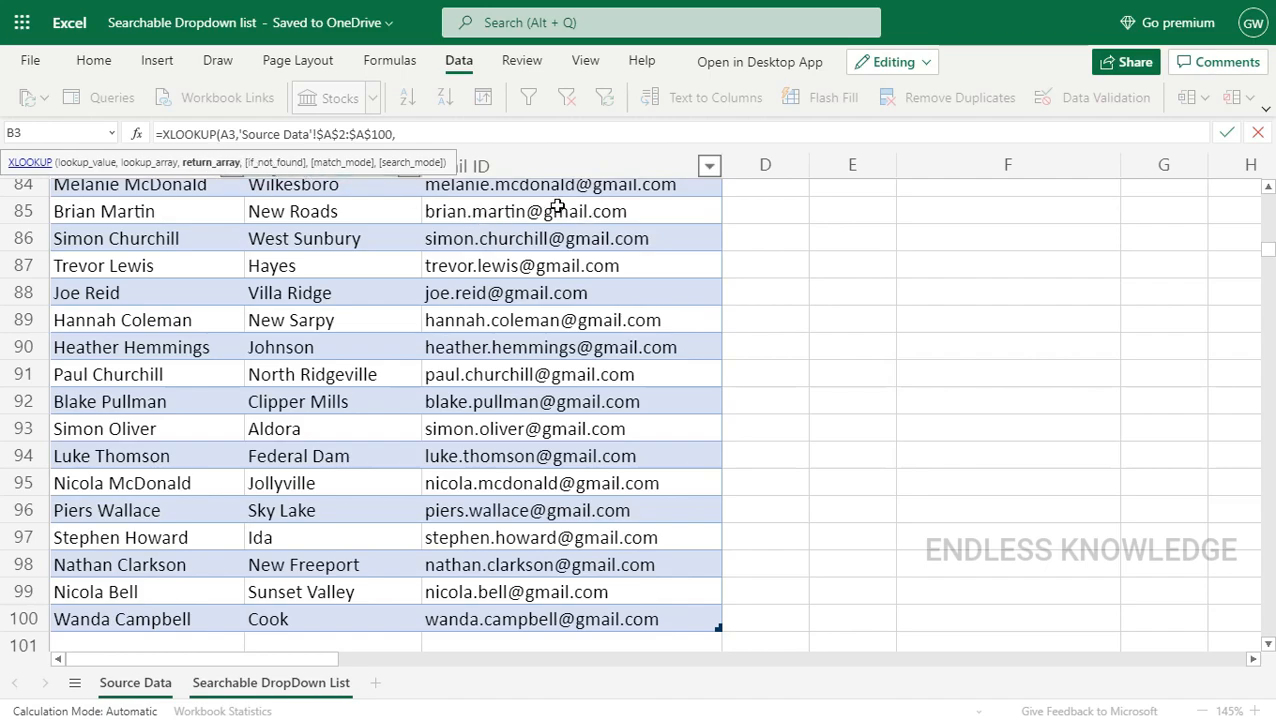
Complete B3's XLOOKUP with return array 'Source Data'!C2:C100 and the if-not-found text "Not Found".
{"action": "scroll", "coordinate": [580, 237], "scroll_direction": "up", "scroll_amount": 8}
{"action": "scroll", "coordinate": [580, 258], "scroll_direction": "up", "scroll_amount": 20}
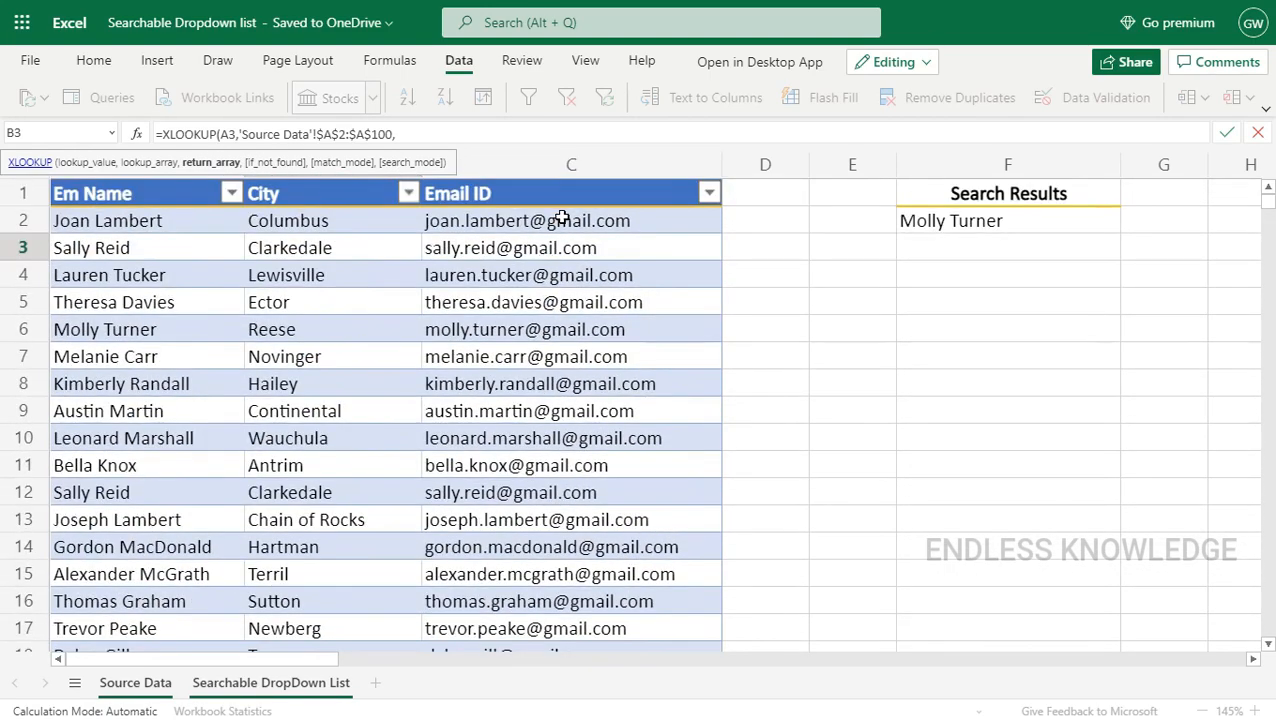
{"action": "left_click", "coordinate": [573, 226]}
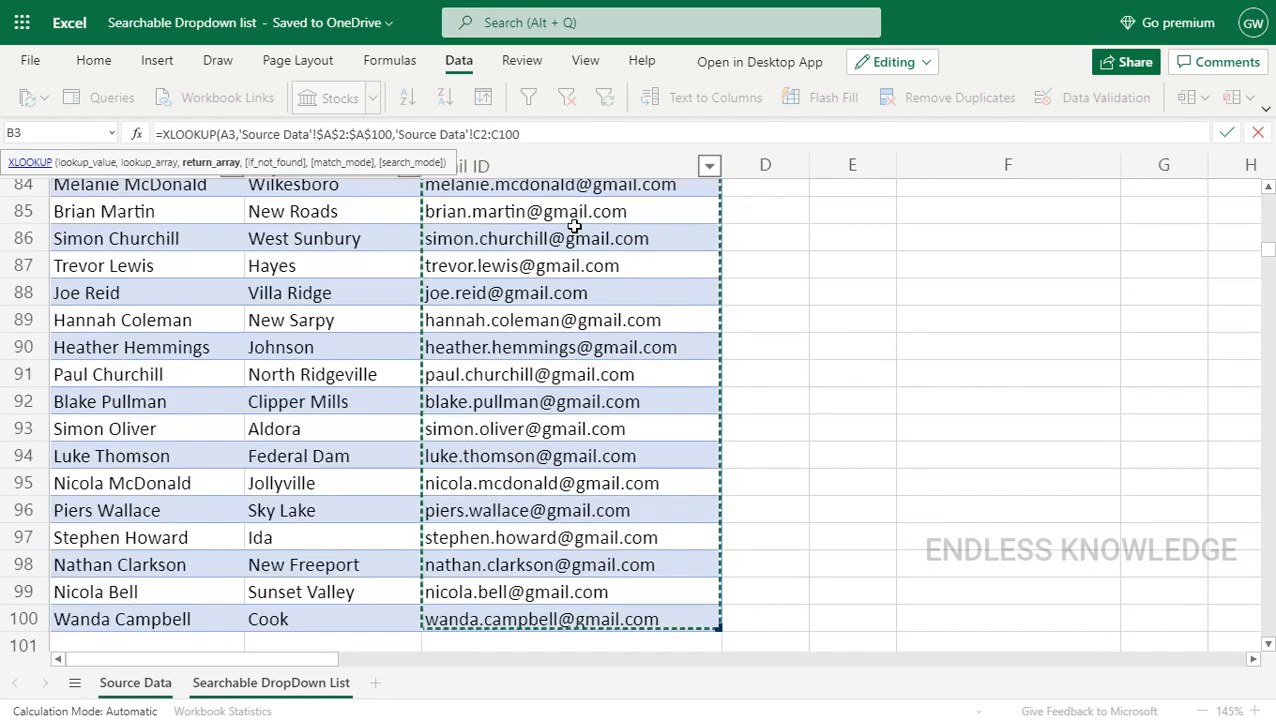
{"action": "key", "text": "ctrl+shift+Down"}
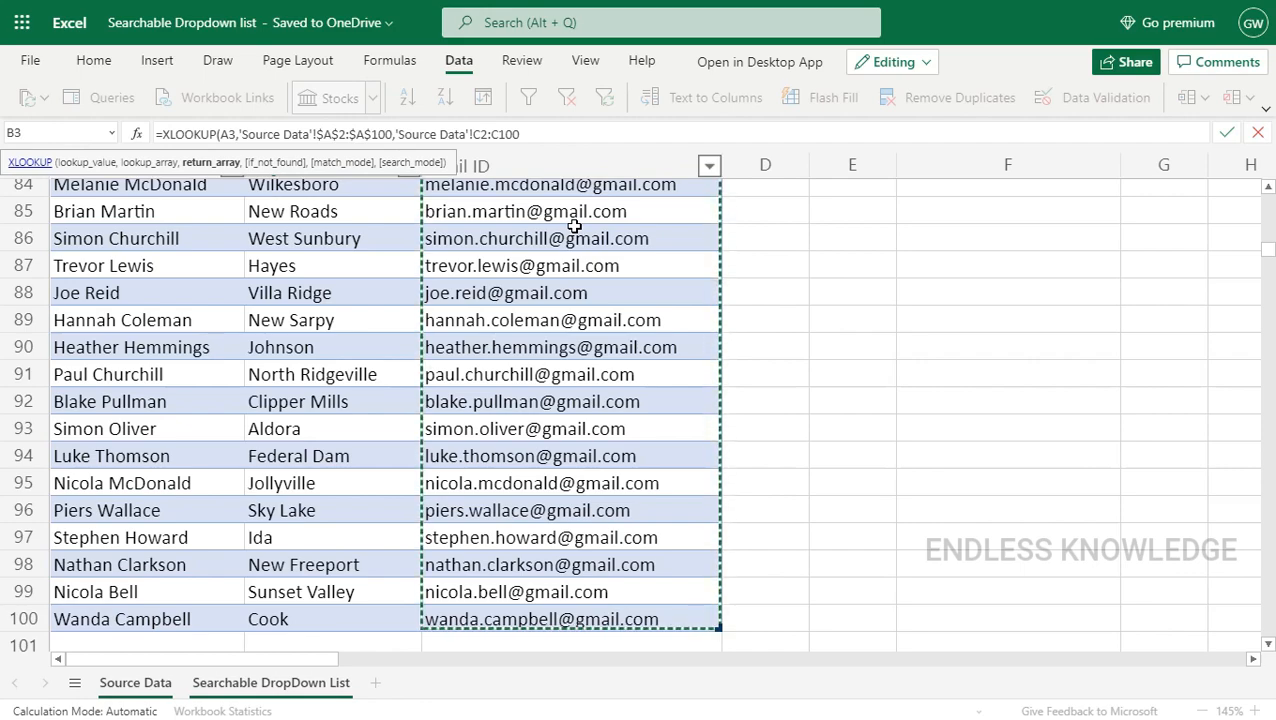
{"action": "type", "text": ","}
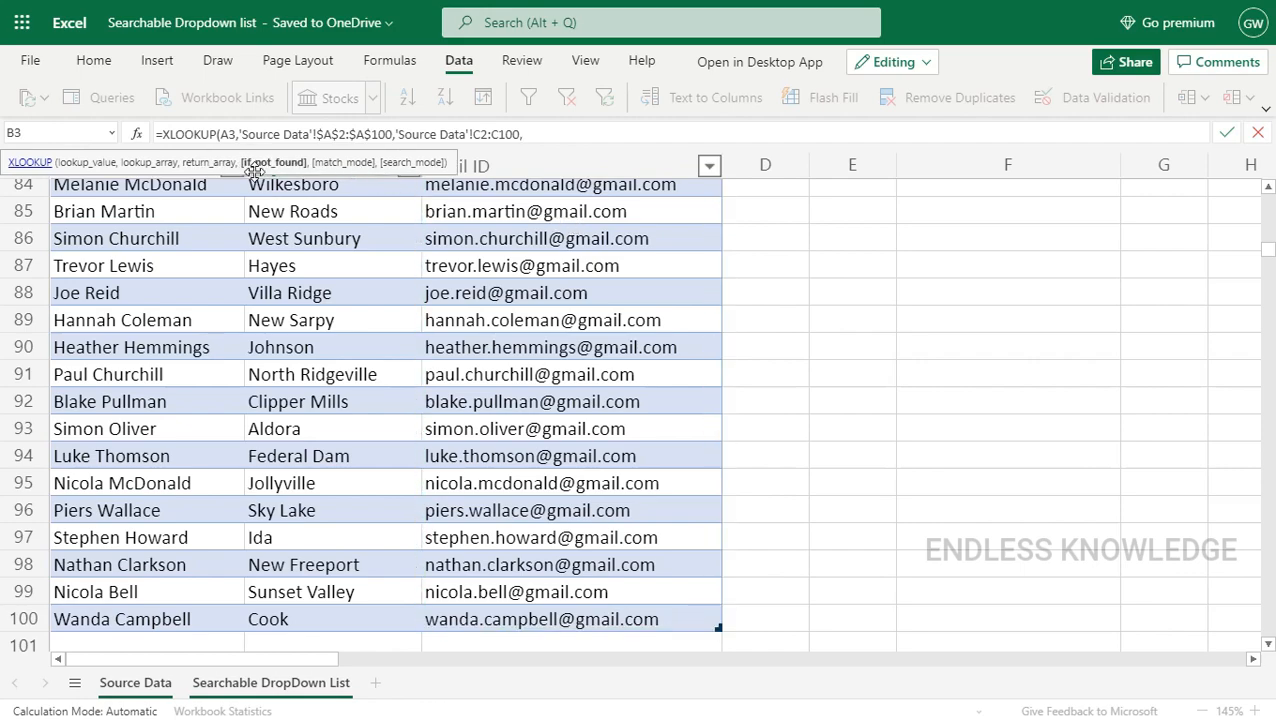
{"action": "left_click", "coordinate": [557, 133]}
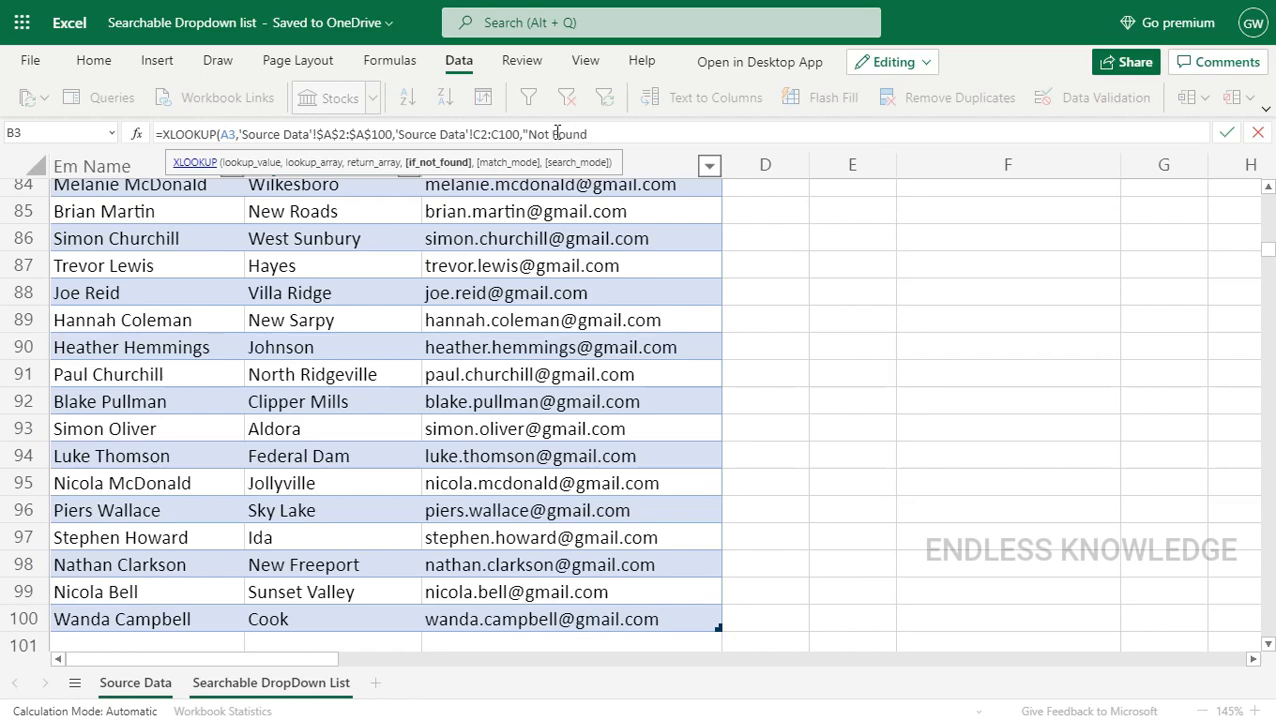
{"action": "key", "text": "Return"}
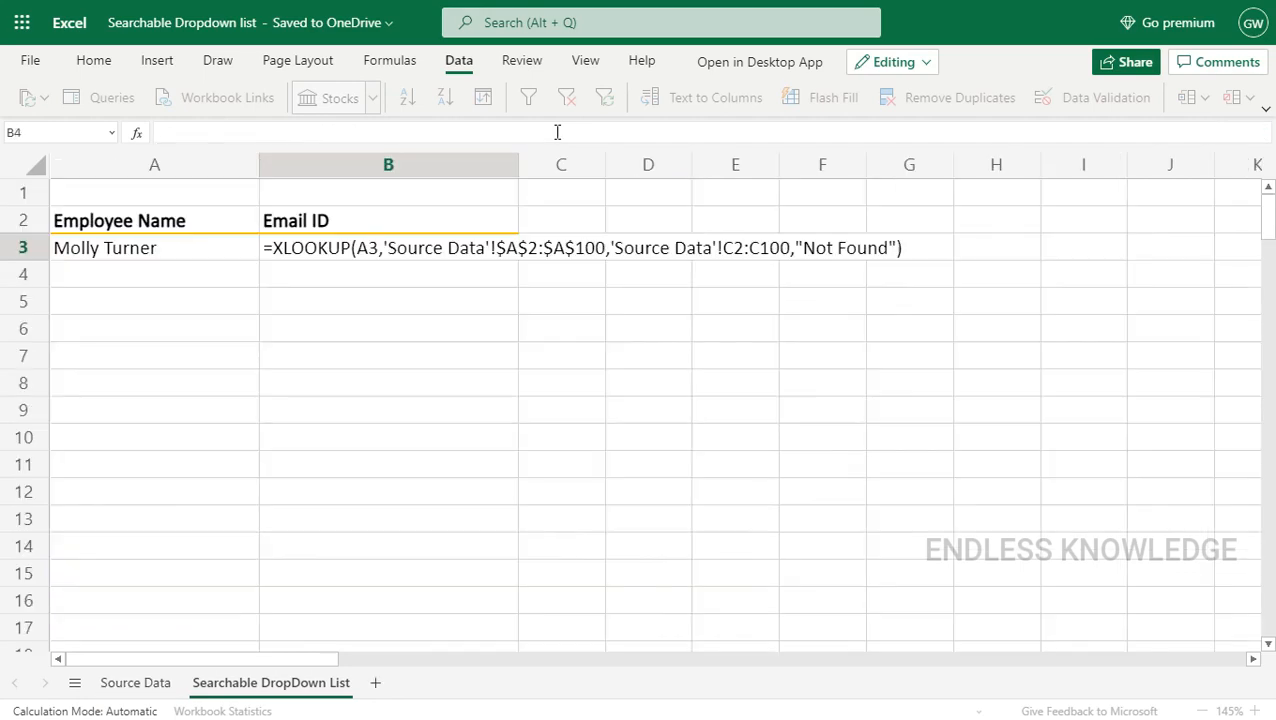
Enter an unlisted first name in A3 to test the lookup in B3 and the entries of A3's dropdown list.
{"action": "left_click", "coordinate": [168, 246]}
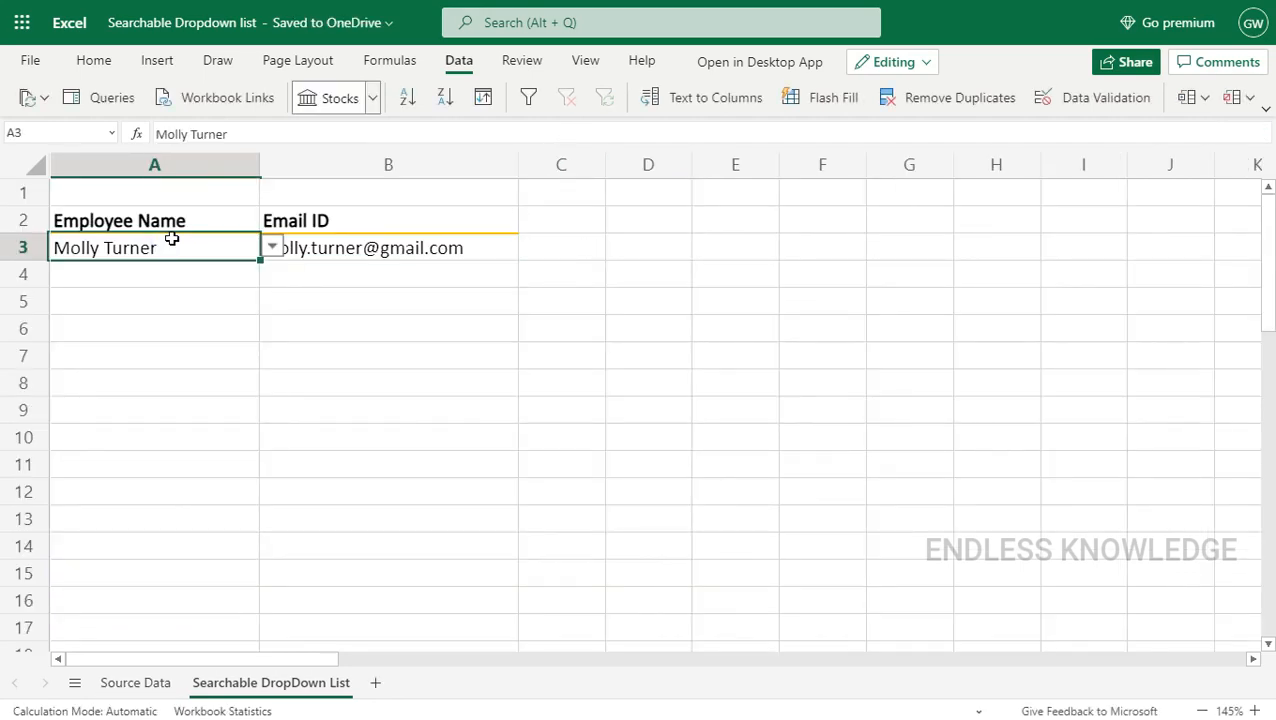
{"action": "type", "text": "George"}
{"action": "key", "text": "Return"}
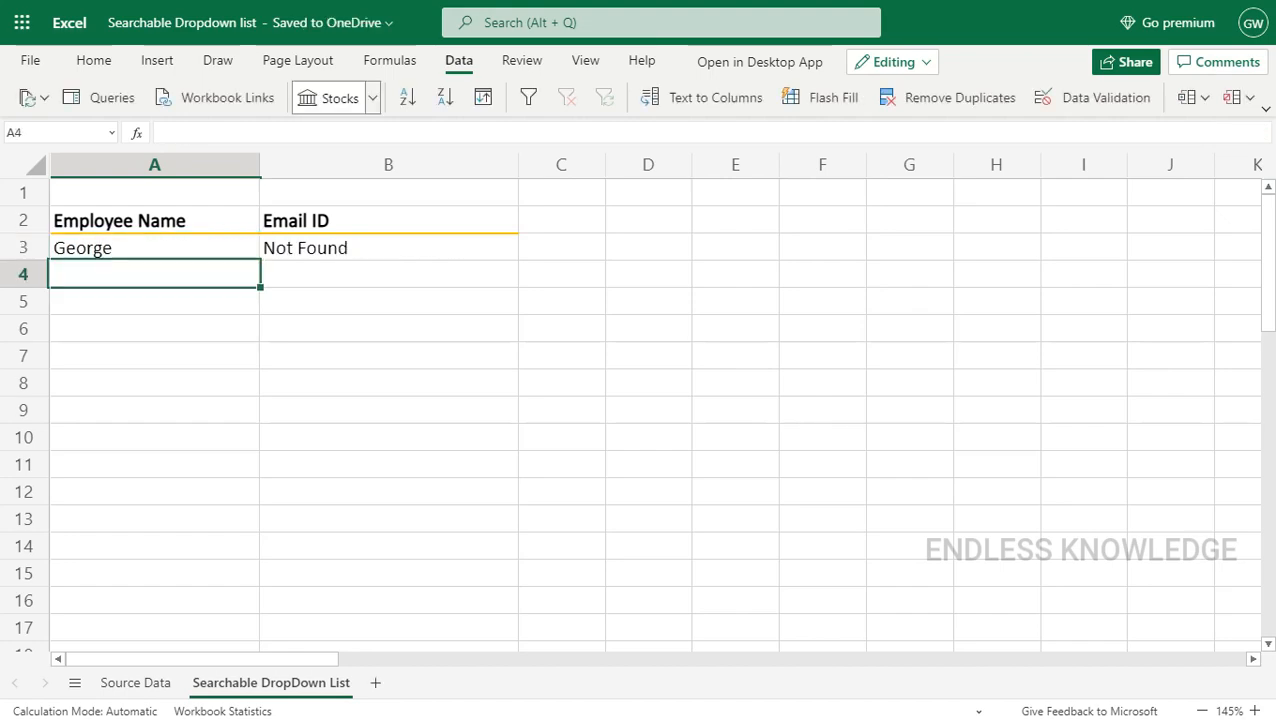
{"action": "left_click", "coordinate": [380, 254]}
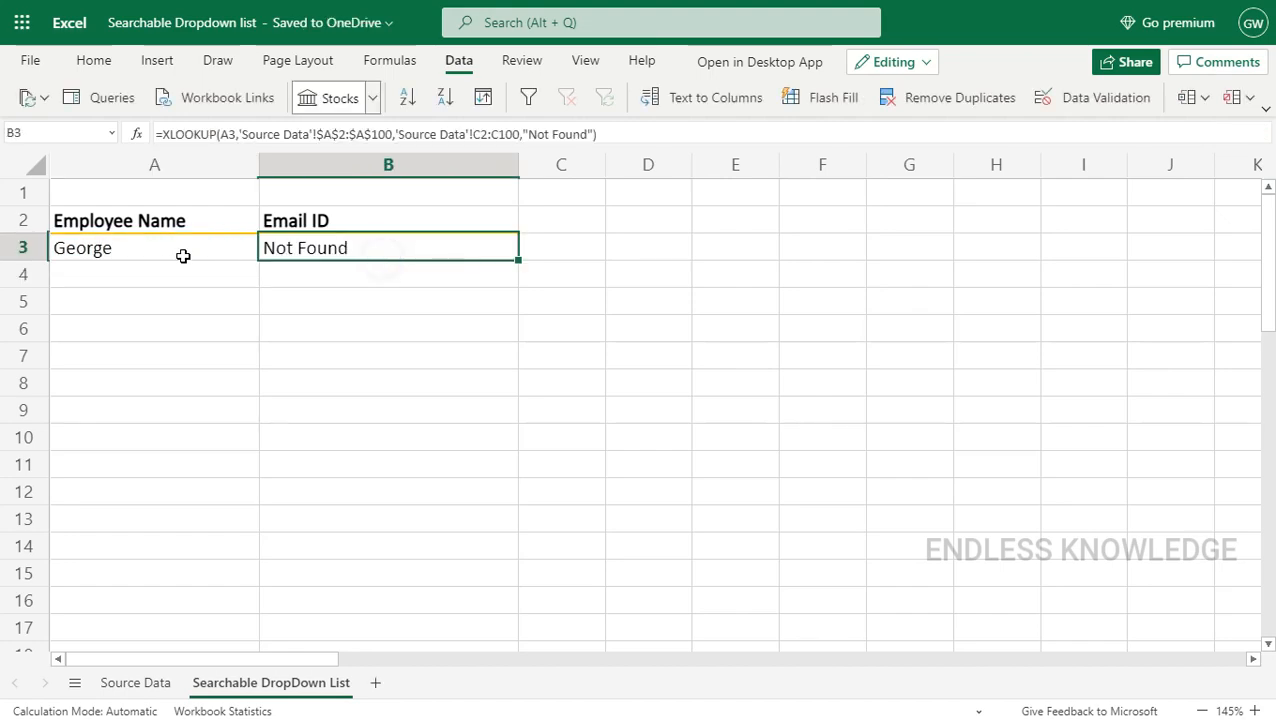
{"action": "left_click", "coordinate": [161, 250]}
{"action": "left_click", "coordinate": [272, 247]}
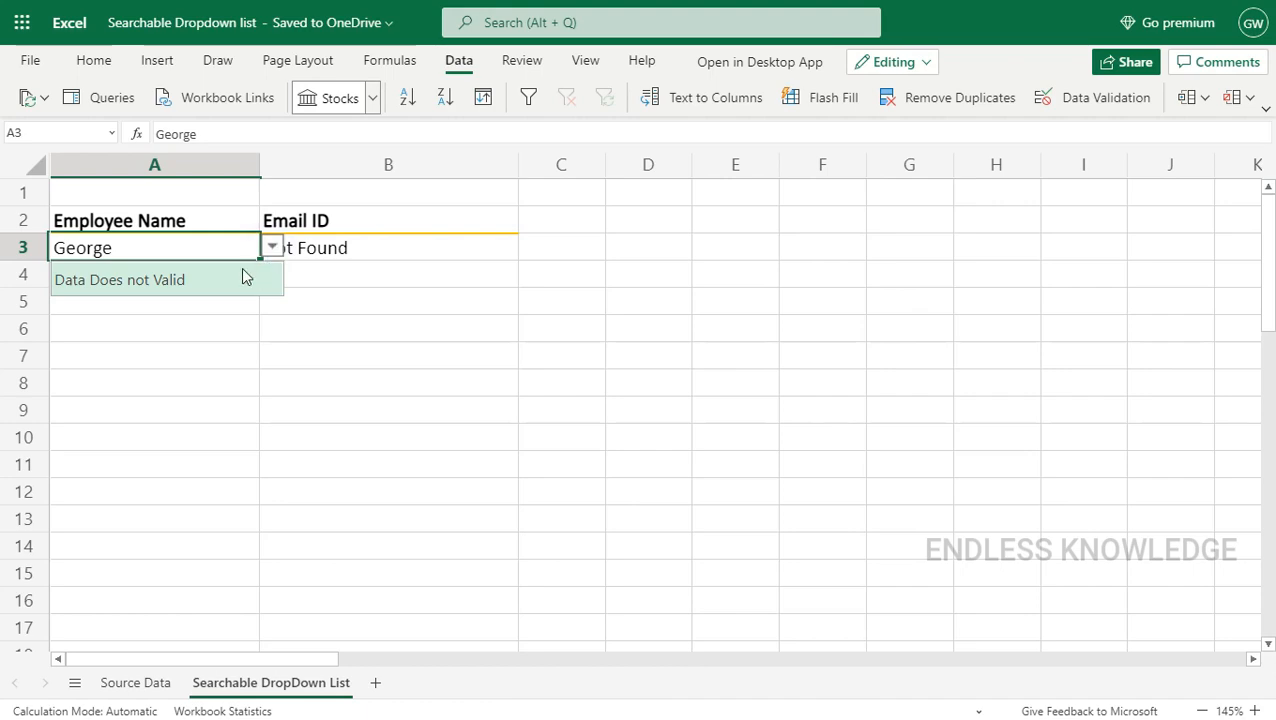